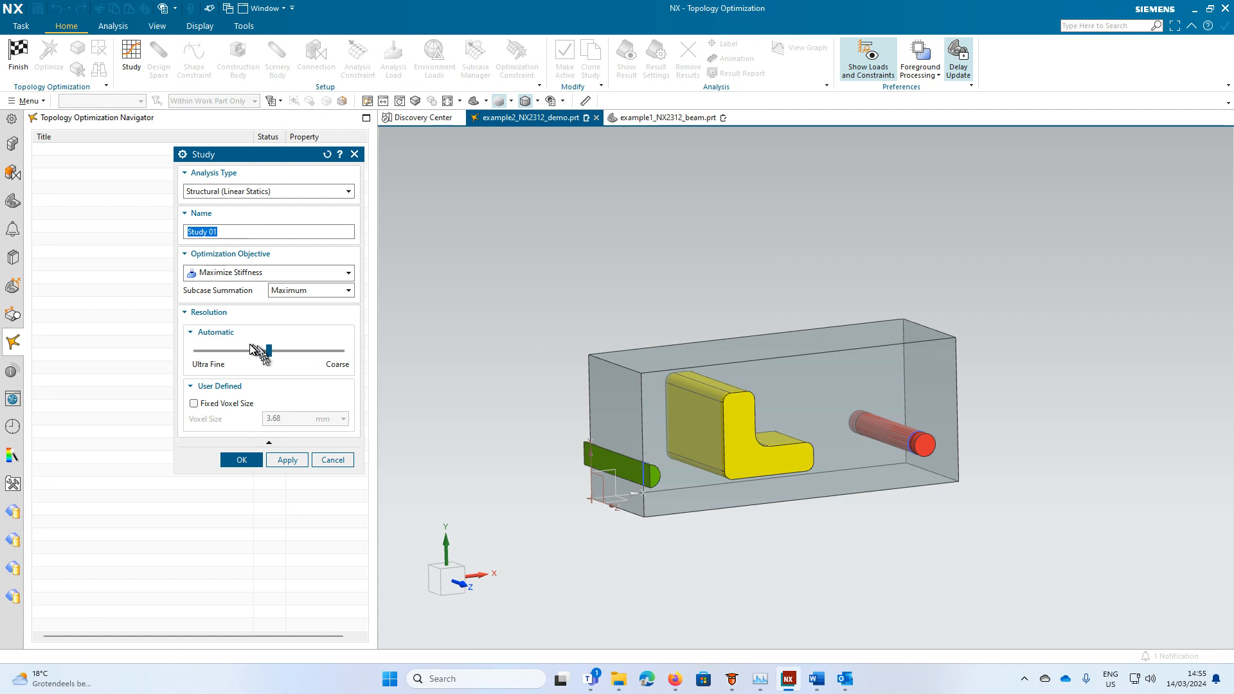
# Create a Structural (Linear Statics) study that maximizes stiffness, with the automatic resolution moved close to Coarse.
pyautogui.moveTo(267, 355); pyautogui.dragTo(317, 359)
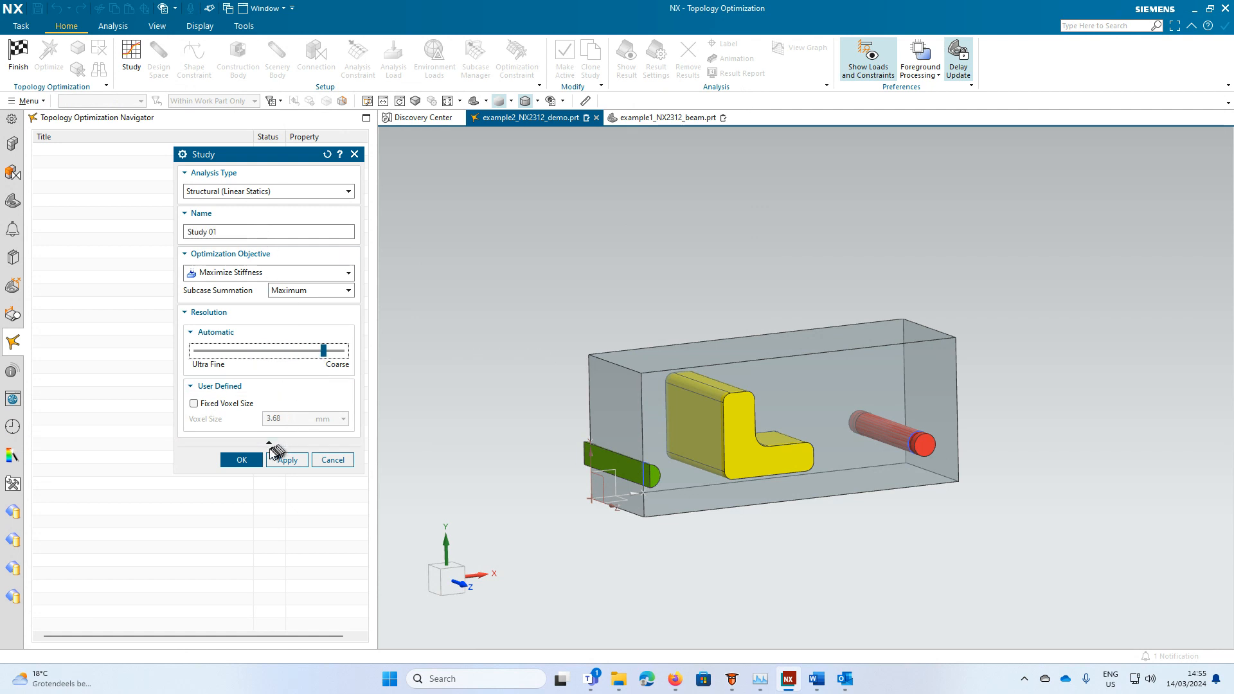
pyautogui.click(248, 461)
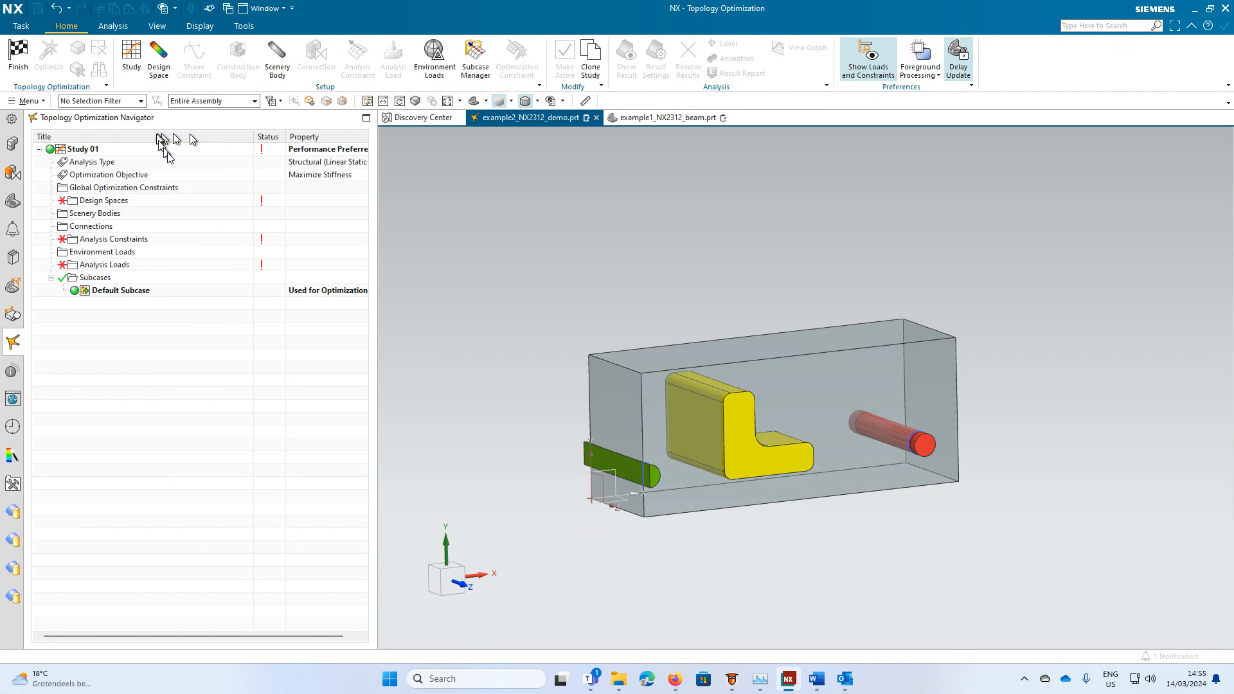
pyautogui.moveTo(375, 252); pyautogui.dragTo(354, 259)
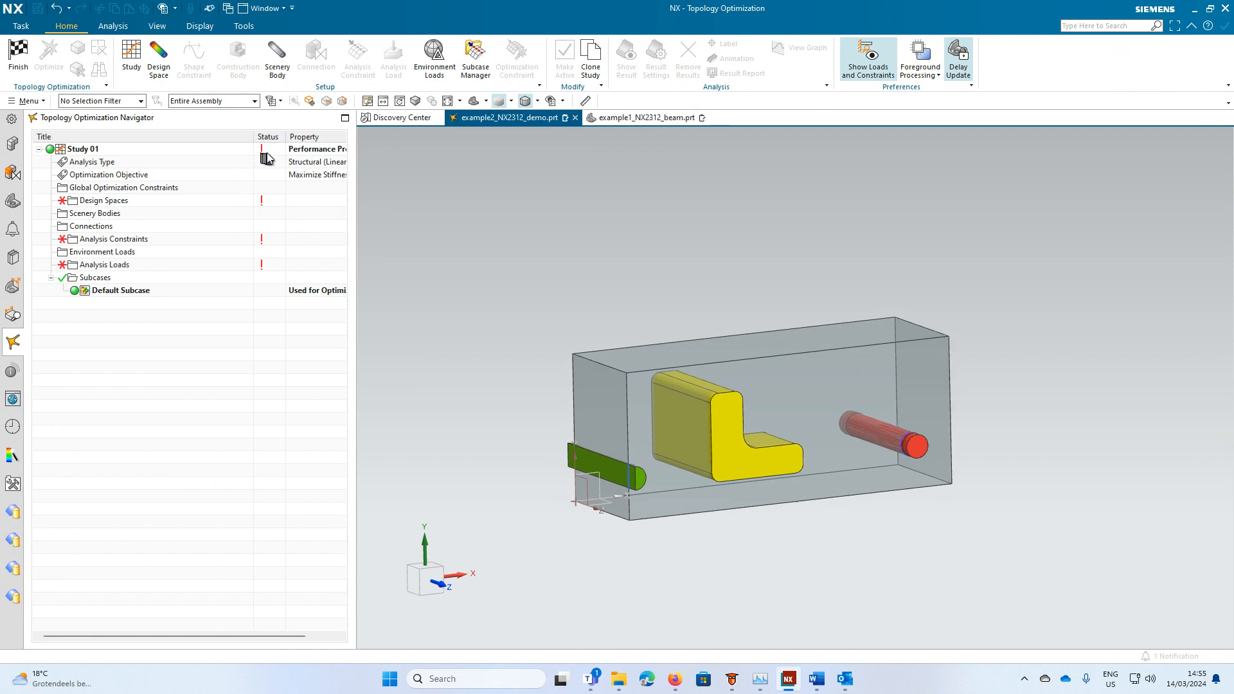
# Define the large rectangular block as the steel design space of the study.
pyautogui.moveTo(268, 202)
pyautogui.rightClick(135, 202)
pyautogui.click(168, 211)
pyautogui.click(753, 361)
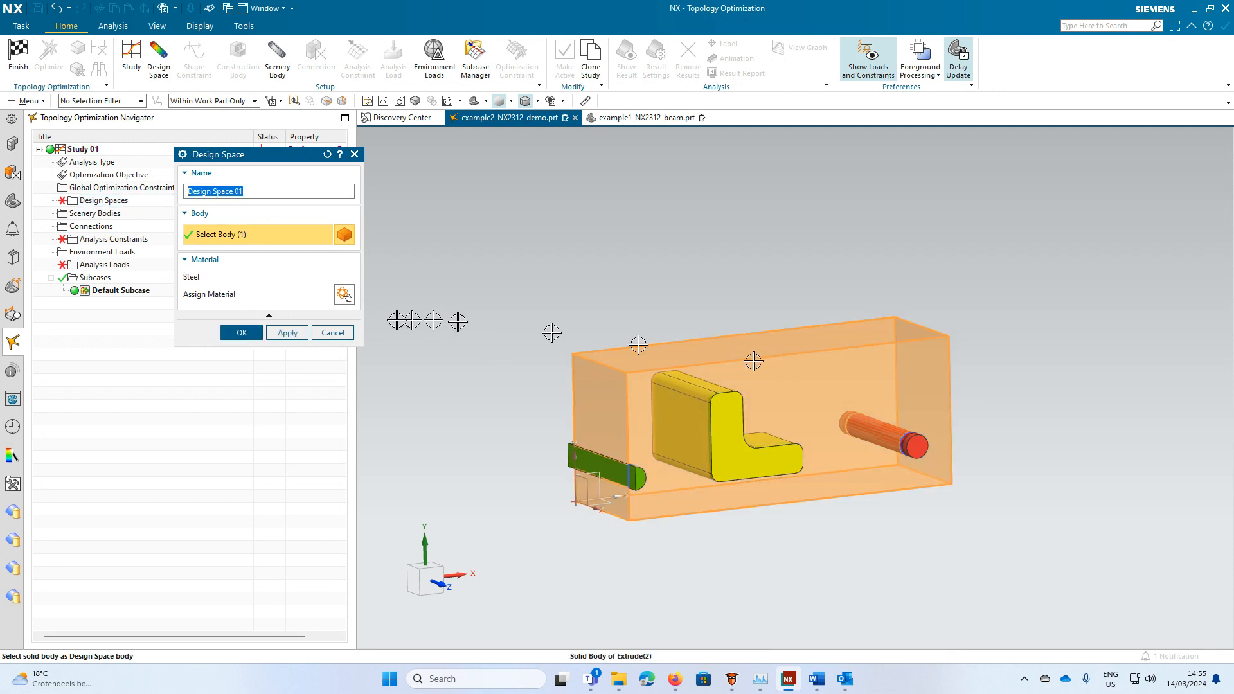
pyautogui.click(241, 332)
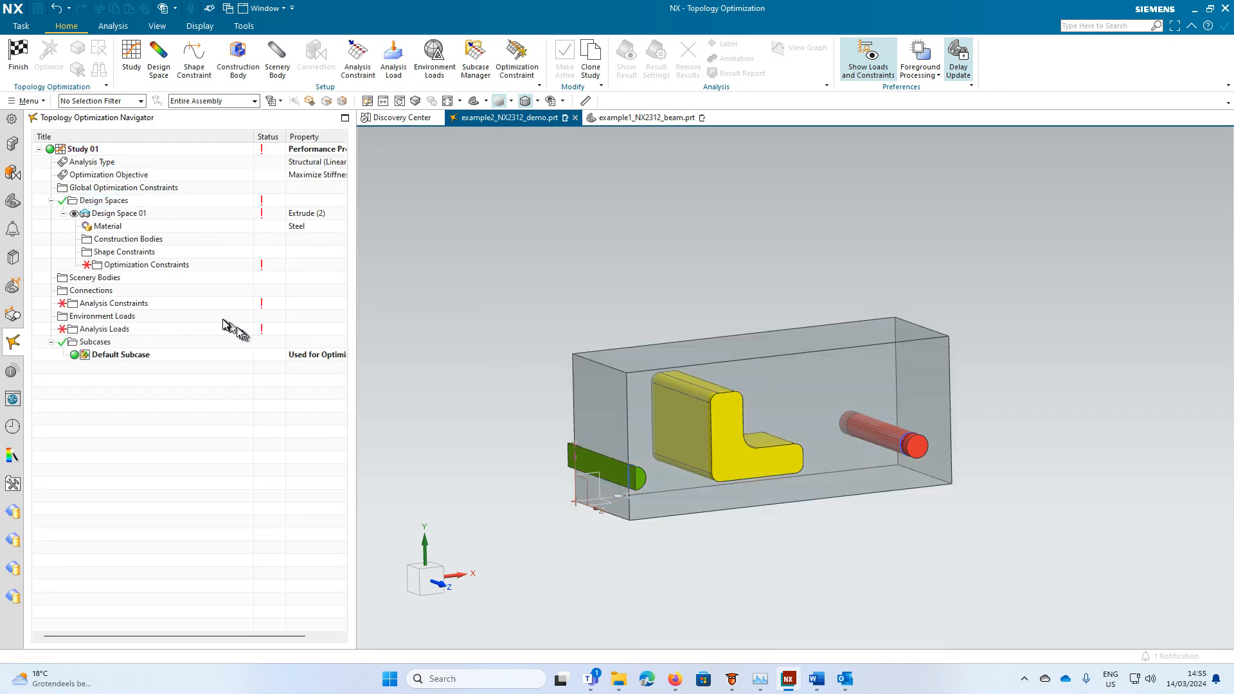
pyautogui.click(138, 240)
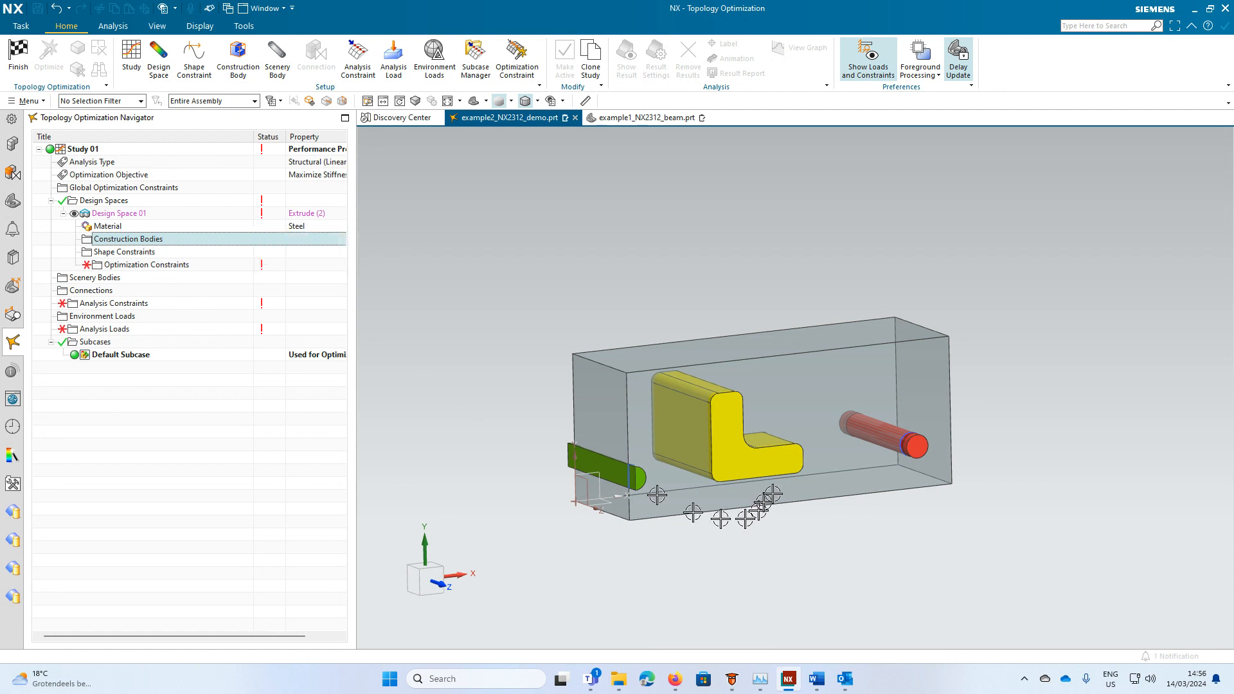
pyautogui.click(914, 447)
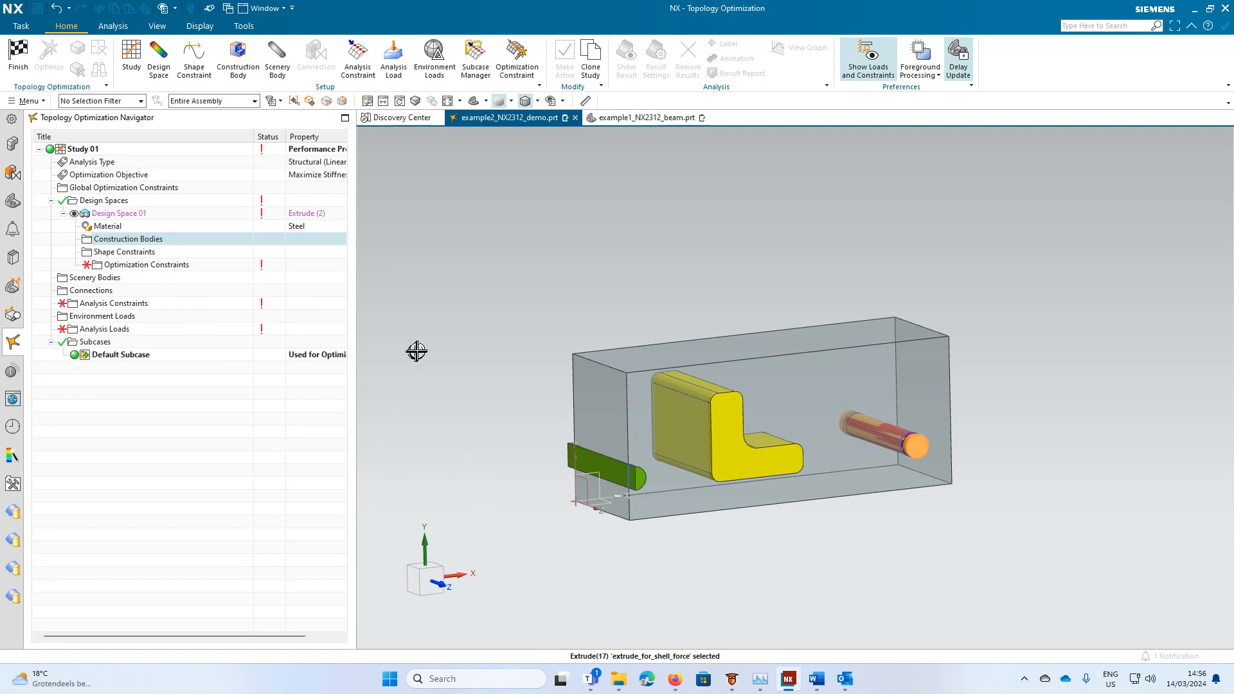
# Add a Max Mass Limit optimization constraint of 0.6 kg to the design space.
pyautogui.rightClick(160, 265)
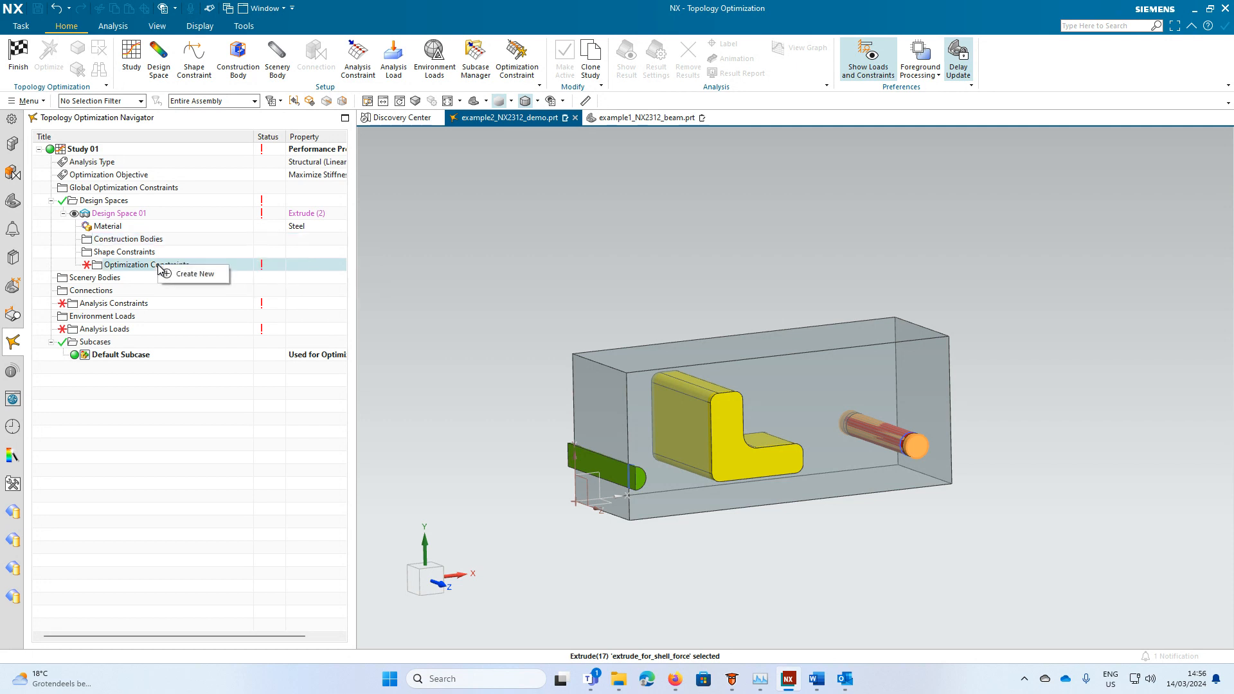
pyautogui.click(182, 275)
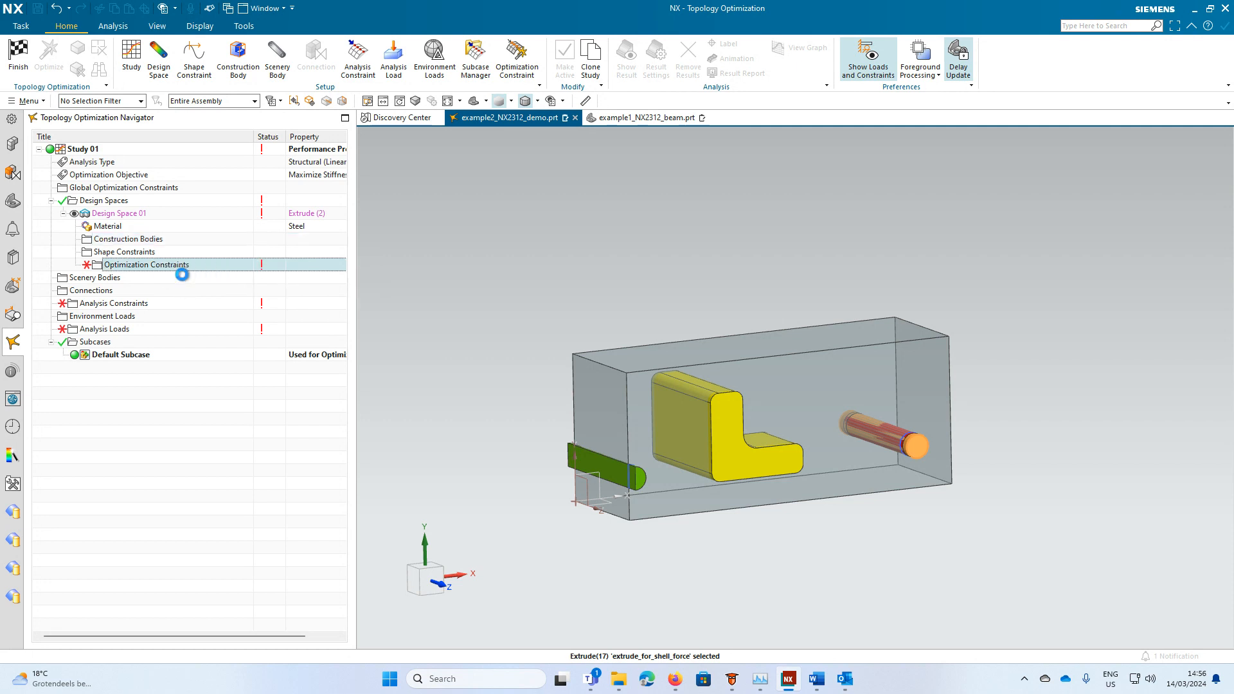
pyautogui.click(309, 301)
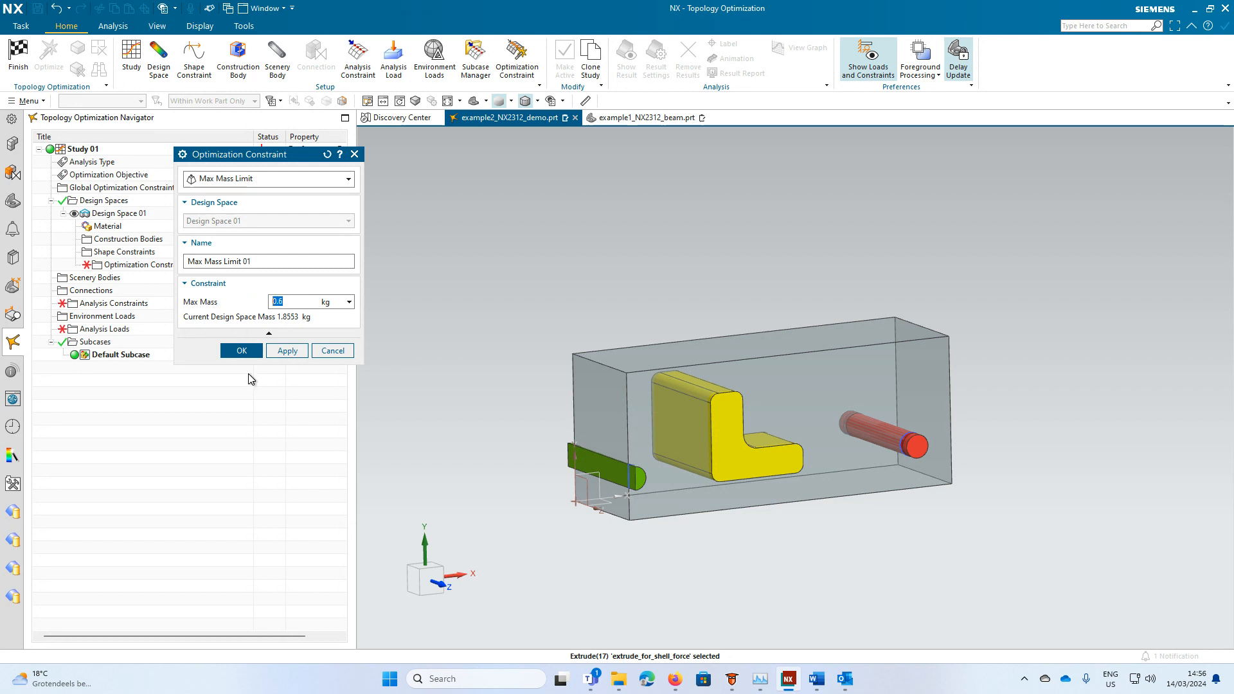
pyautogui.click(255, 352)
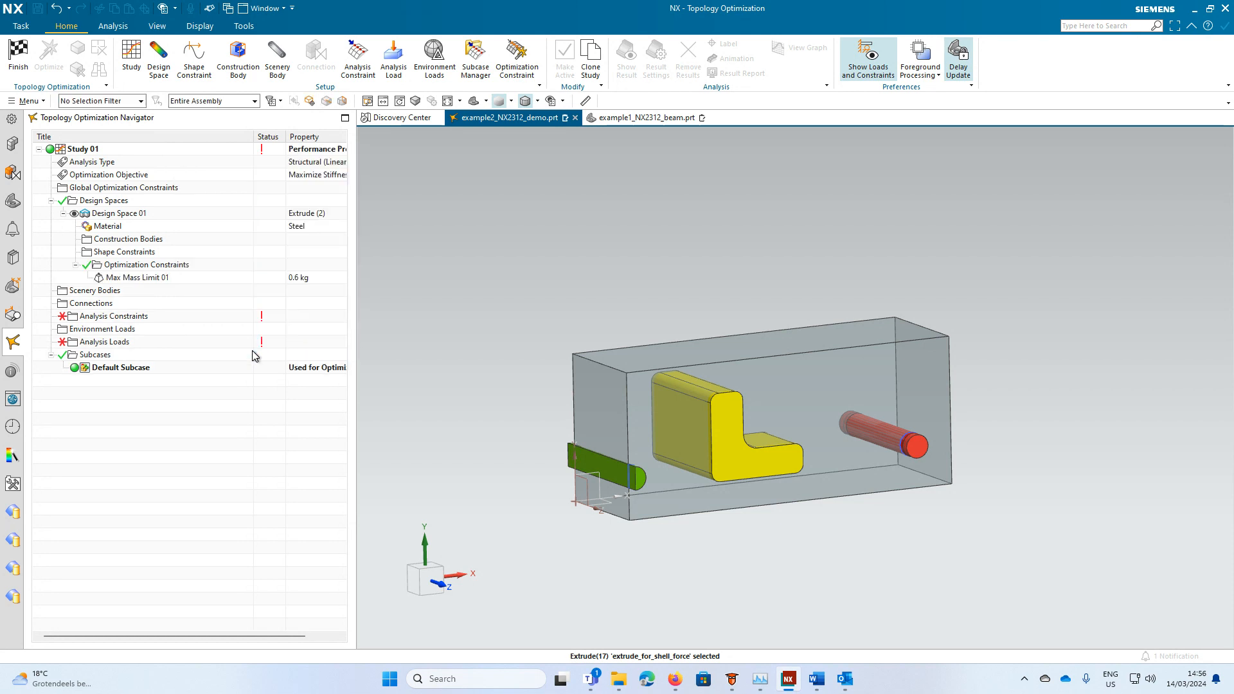
pyautogui.rightClick(142, 321)
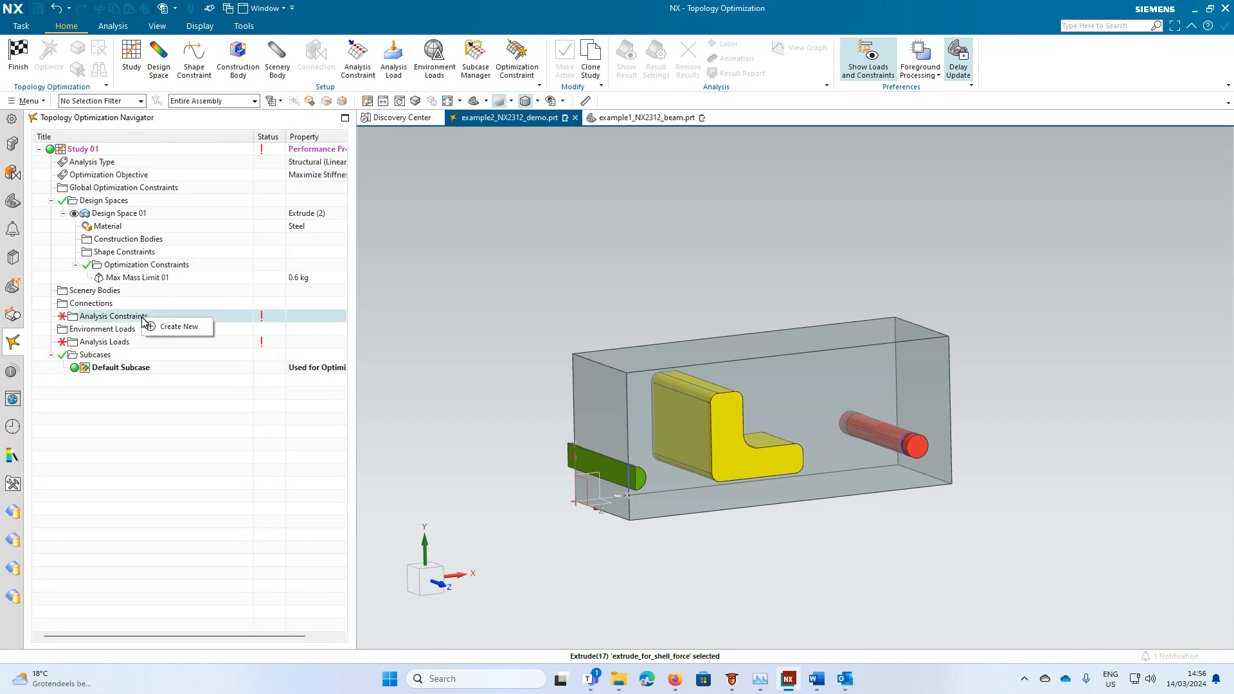
pyautogui.click(166, 326)
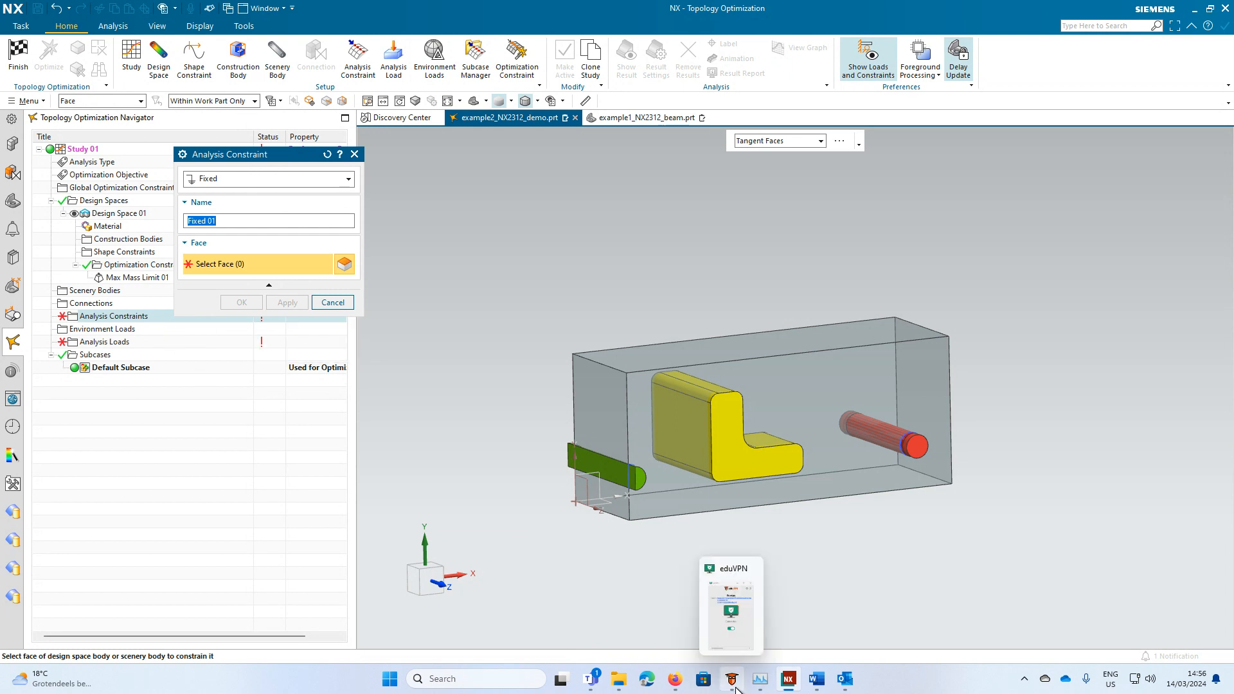
pyautogui.press('Escape')
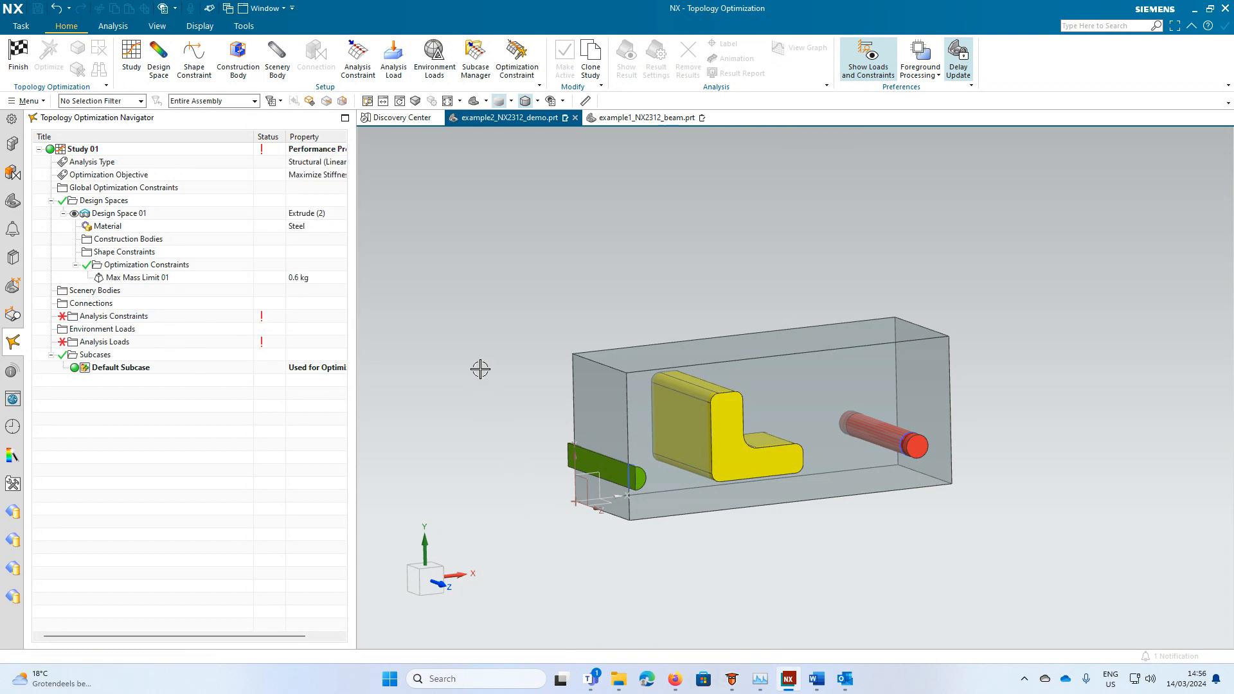
# Hide the green cylinder and add a Fixed analysis constraint with a 3 mm thicken offset to the rounded notch face behind it.
pyautogui.click(586, 463)
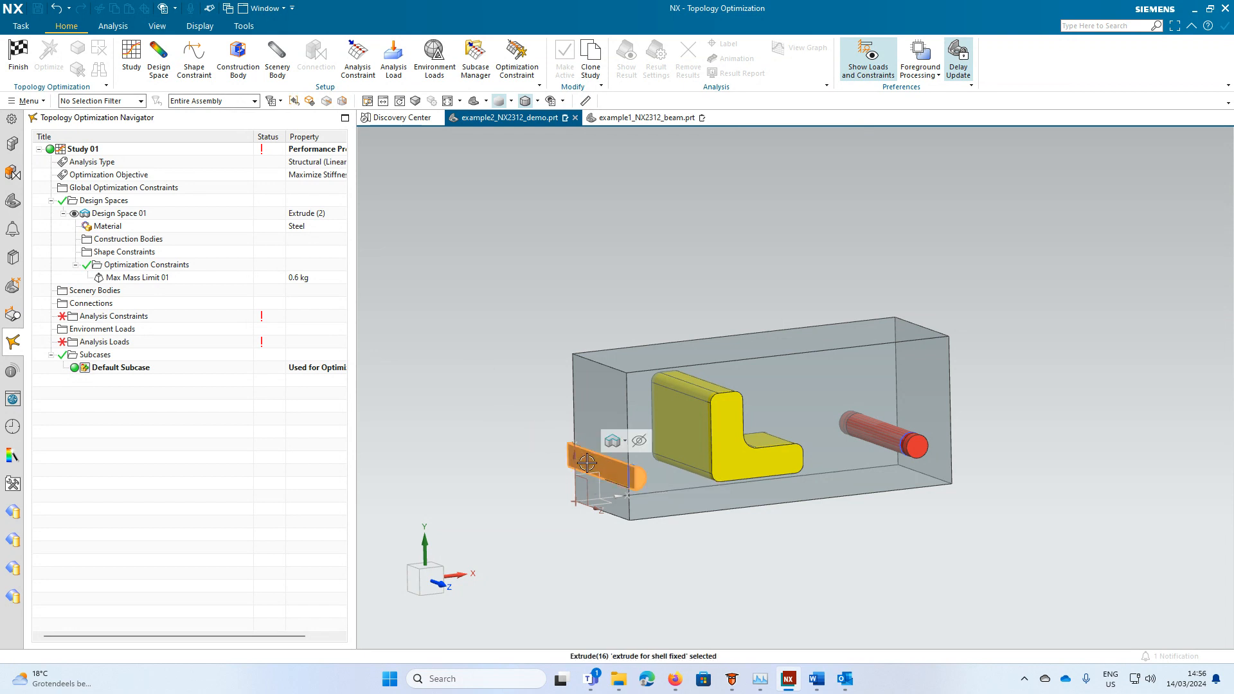
pyautogui.hotkey('ctrl', 'b')
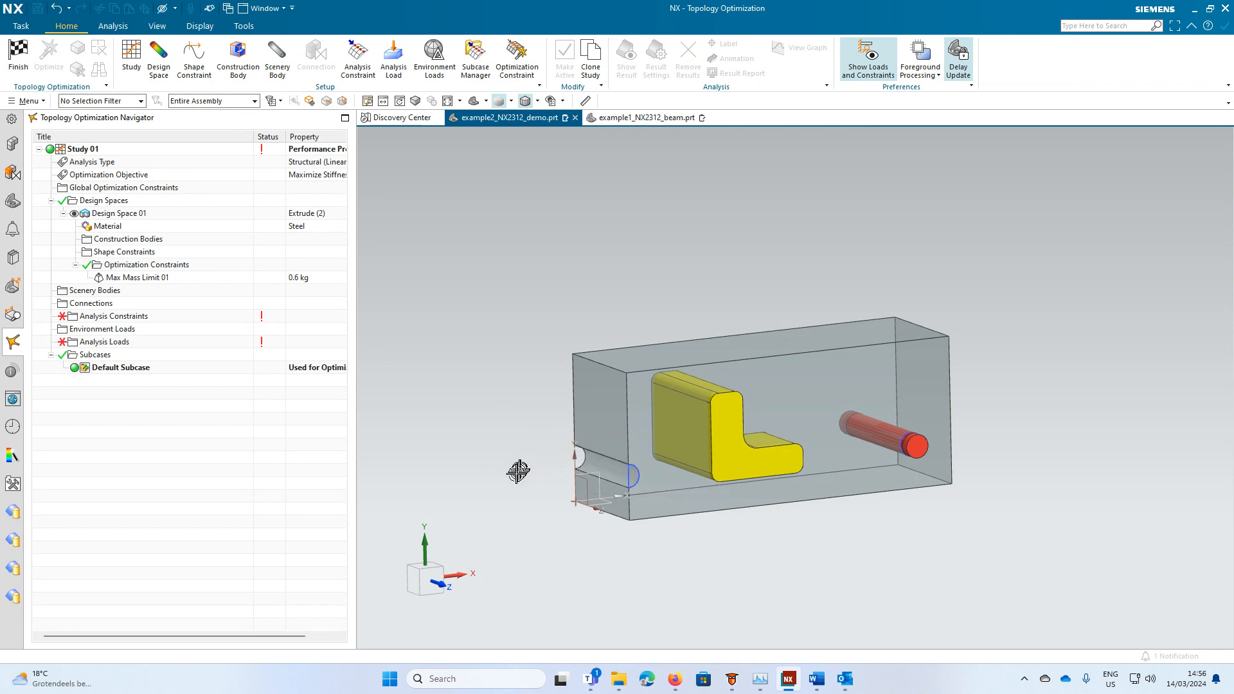
pyautogui.click(130, 317)
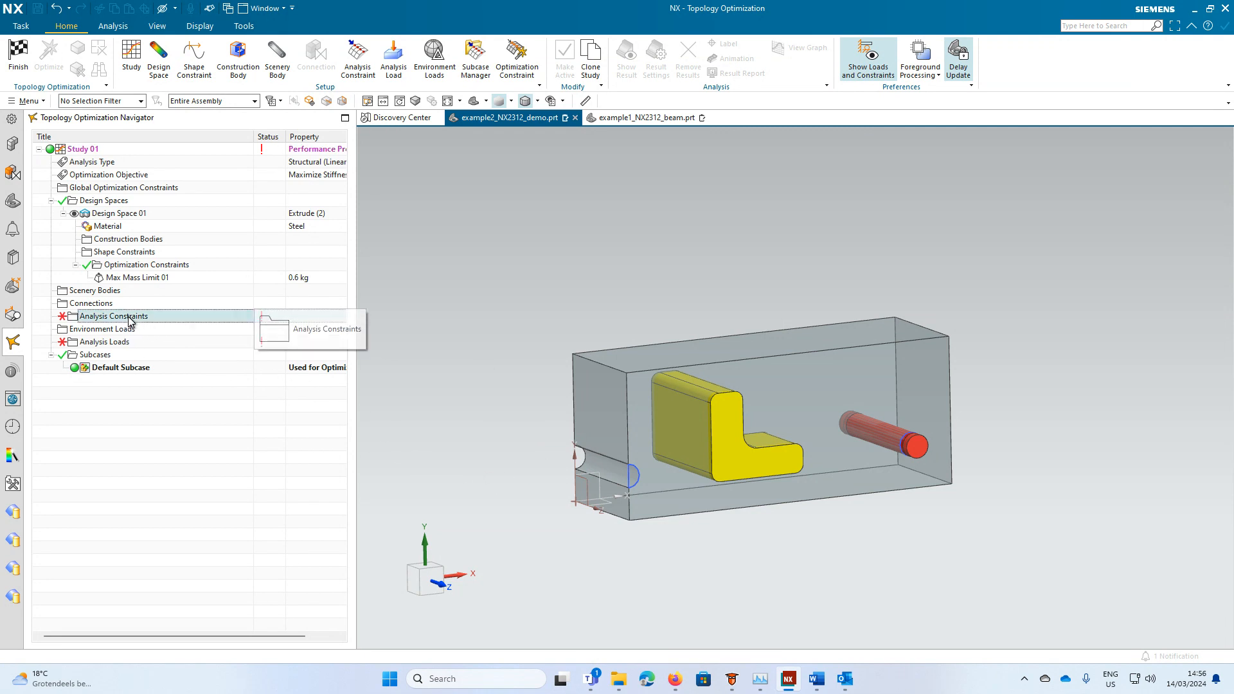
pyautogui.rightClick(129, 319)
pyautogui.click(165, 326)
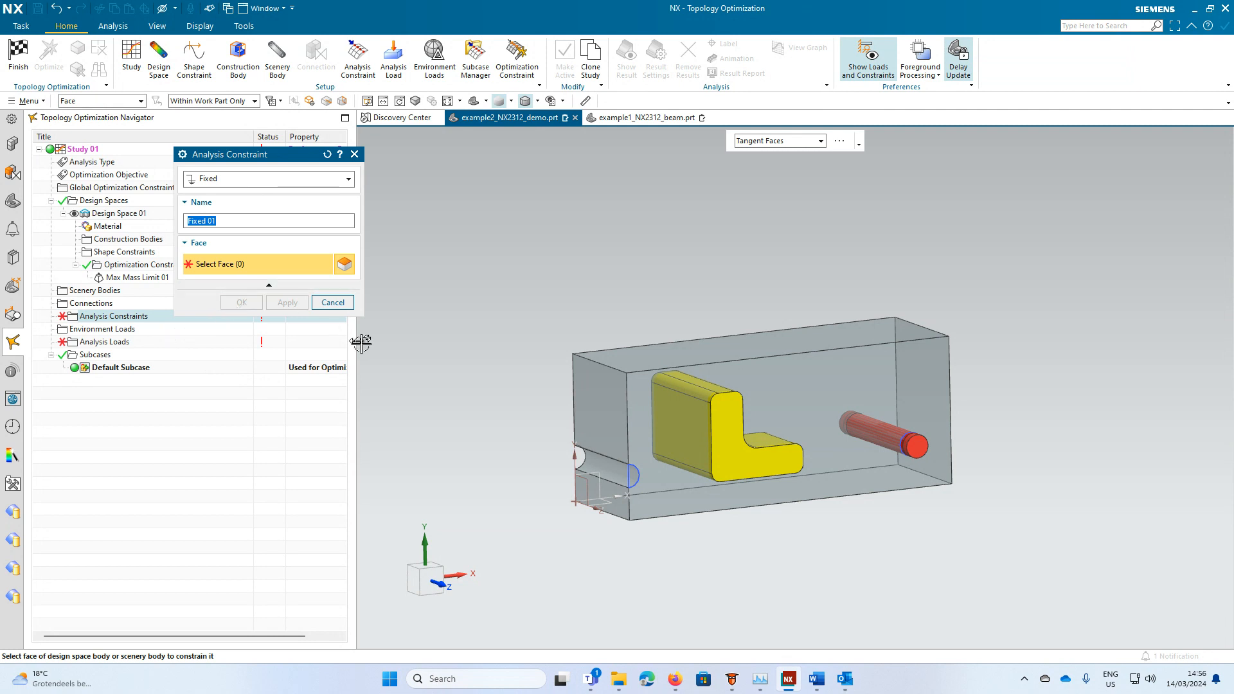
pyautogui.click(611, 473)
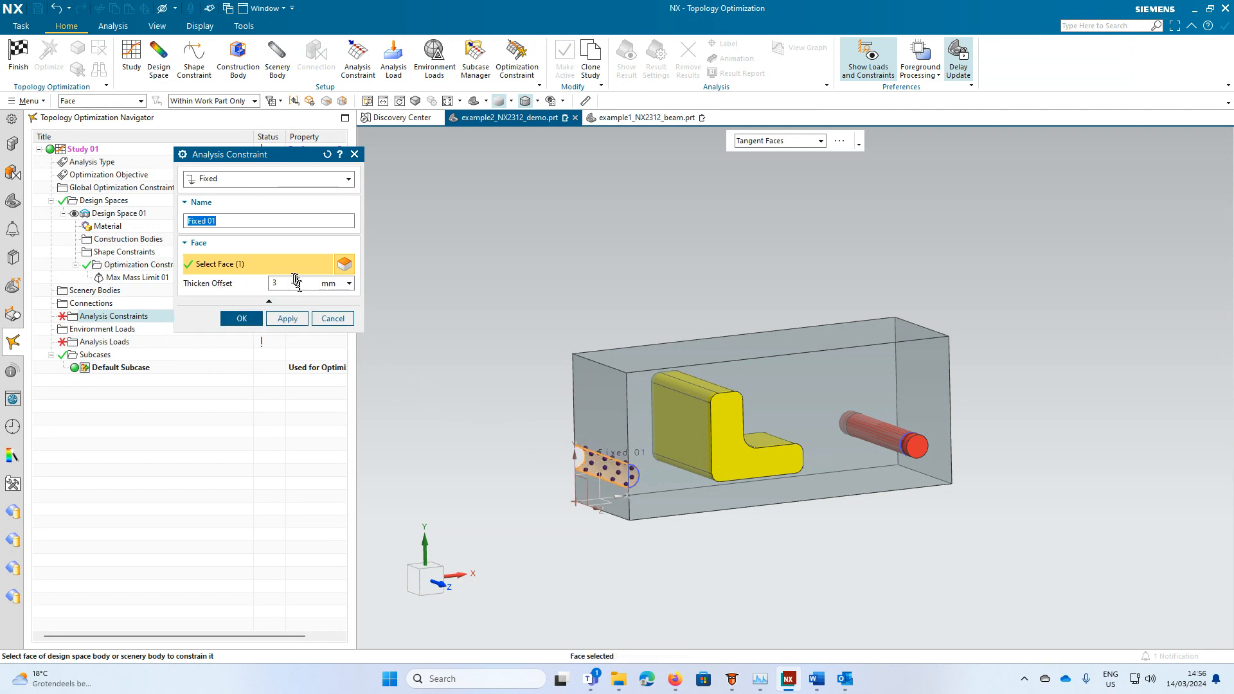
pyautogui.click(245, 319)
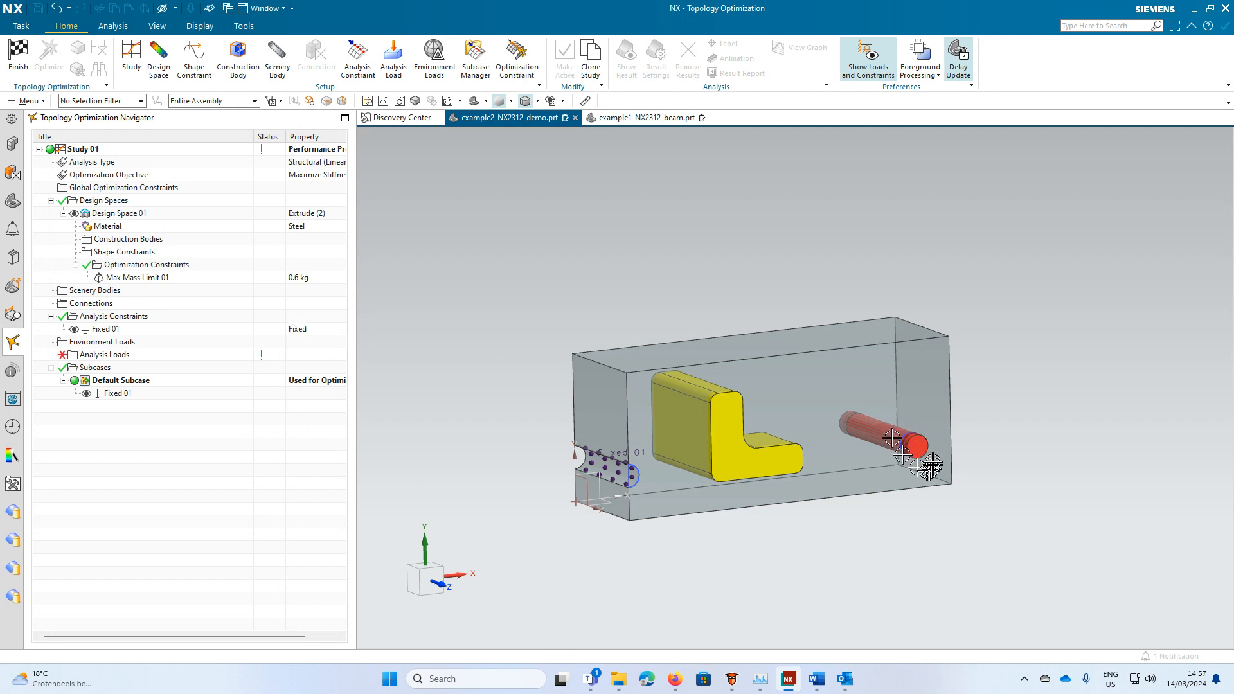
# Apply a 1000 N force in the -YC direction to the Ø8 hole face around the red cylinder, distributed evenly over the face.
pyautogui.rightClick(113, 356)
pyautogui.click(151, 364)
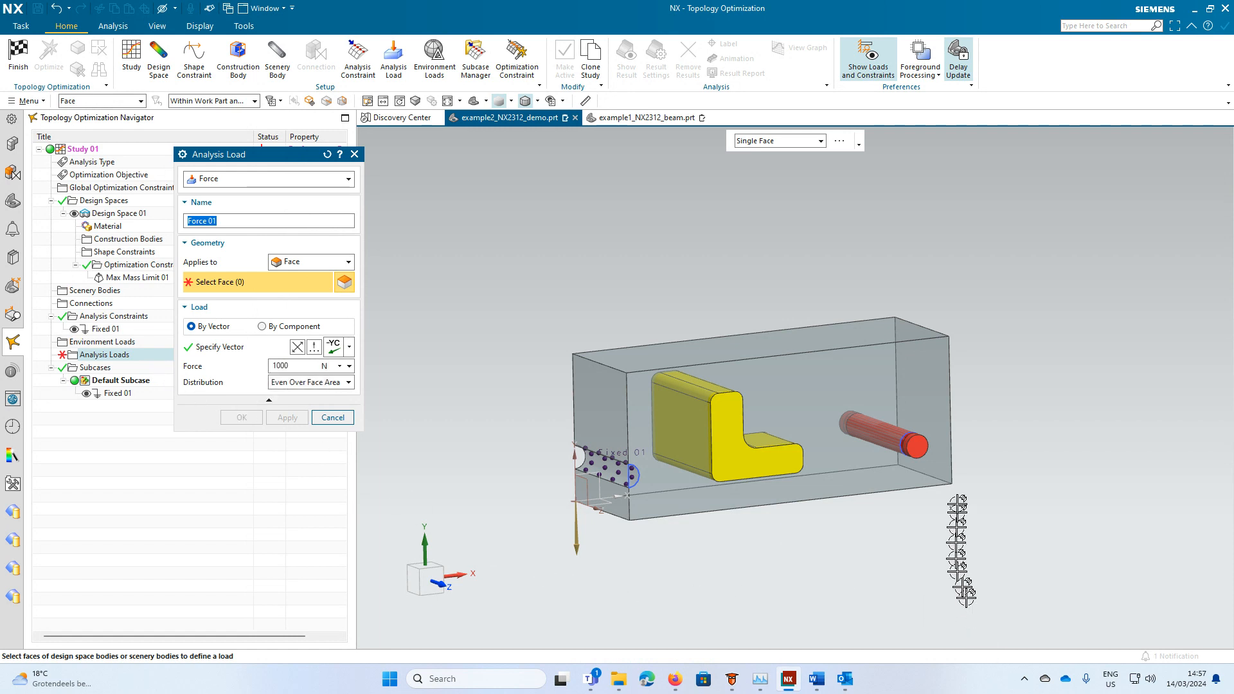
pyautogui.scroll(1, 880, 442)
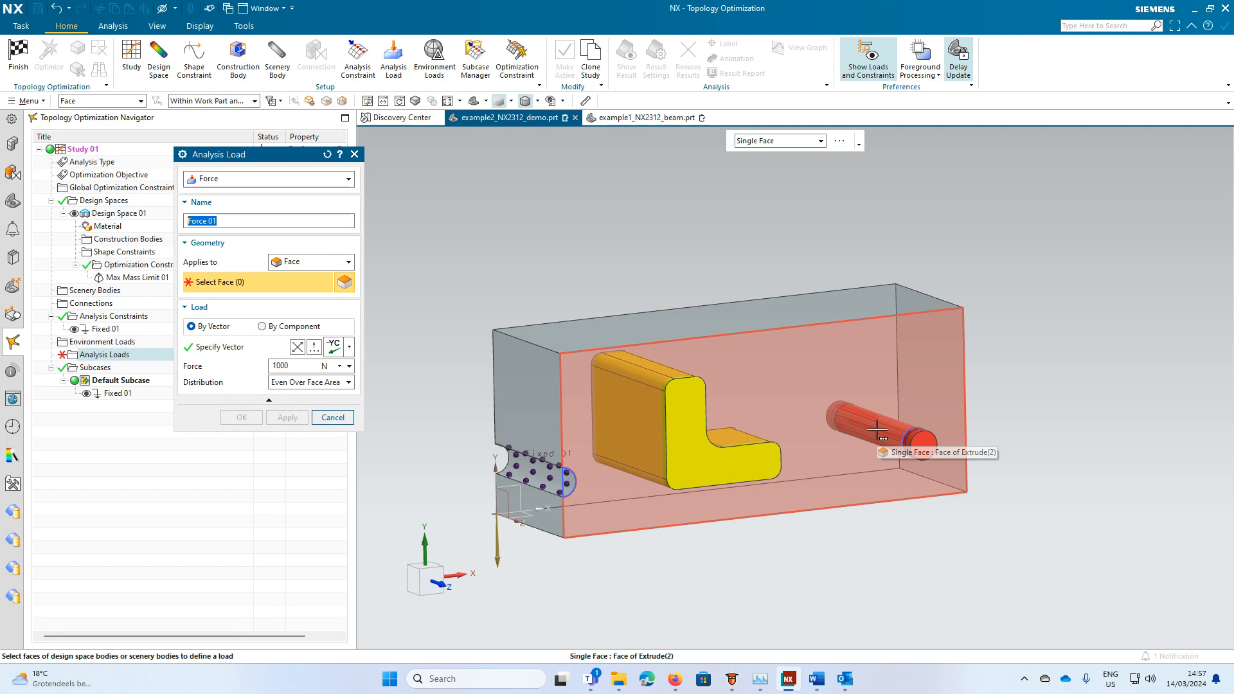
pyautogui.click(877, 429)
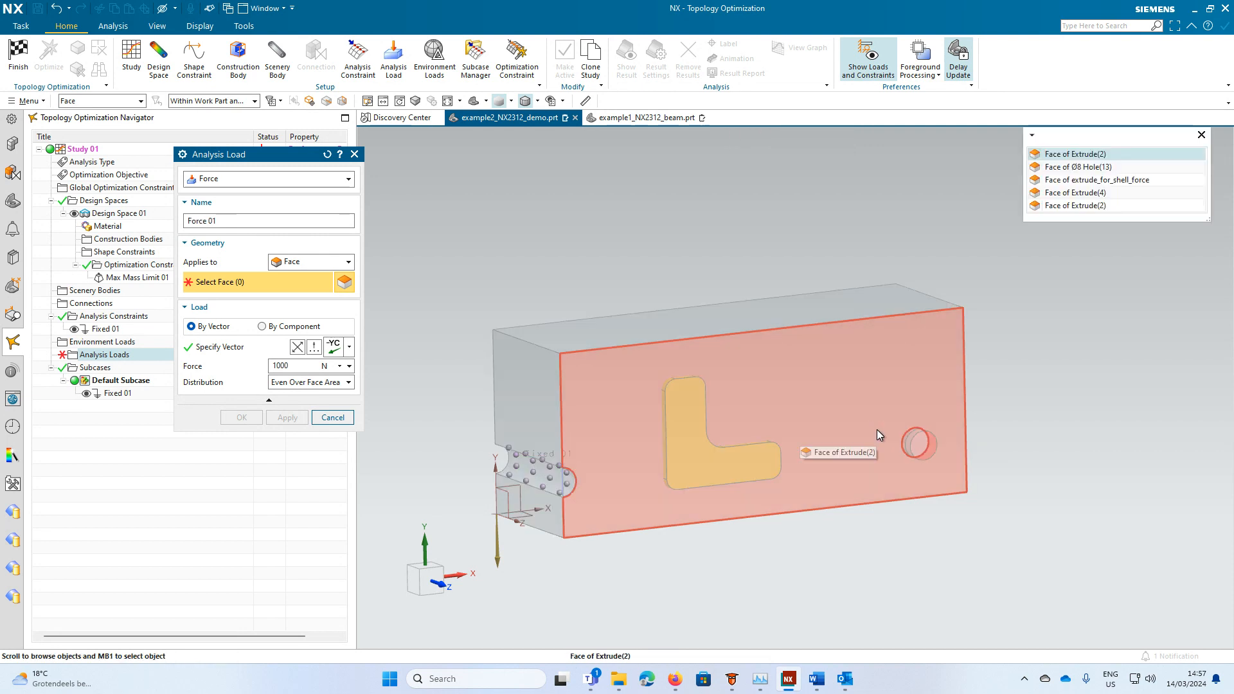
pyautogui.scroll(-1, 870, 431)
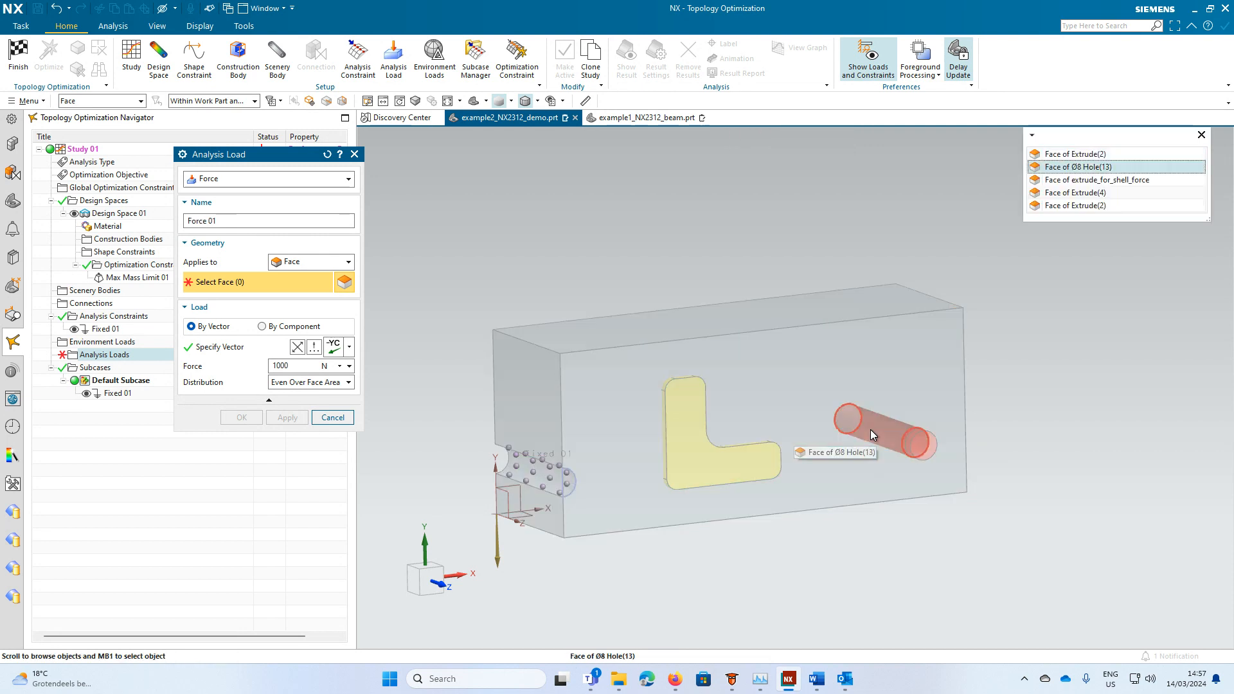
pyautogui.click(872, 435)
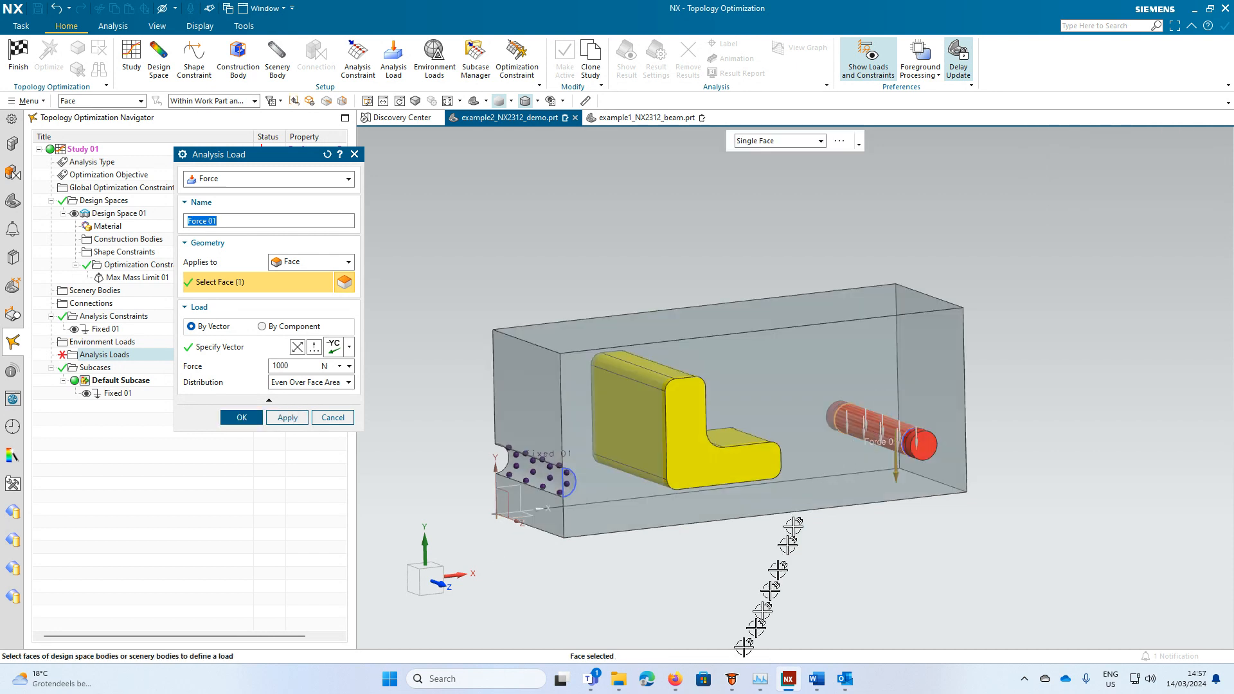
pyautogui.click(254, 421)
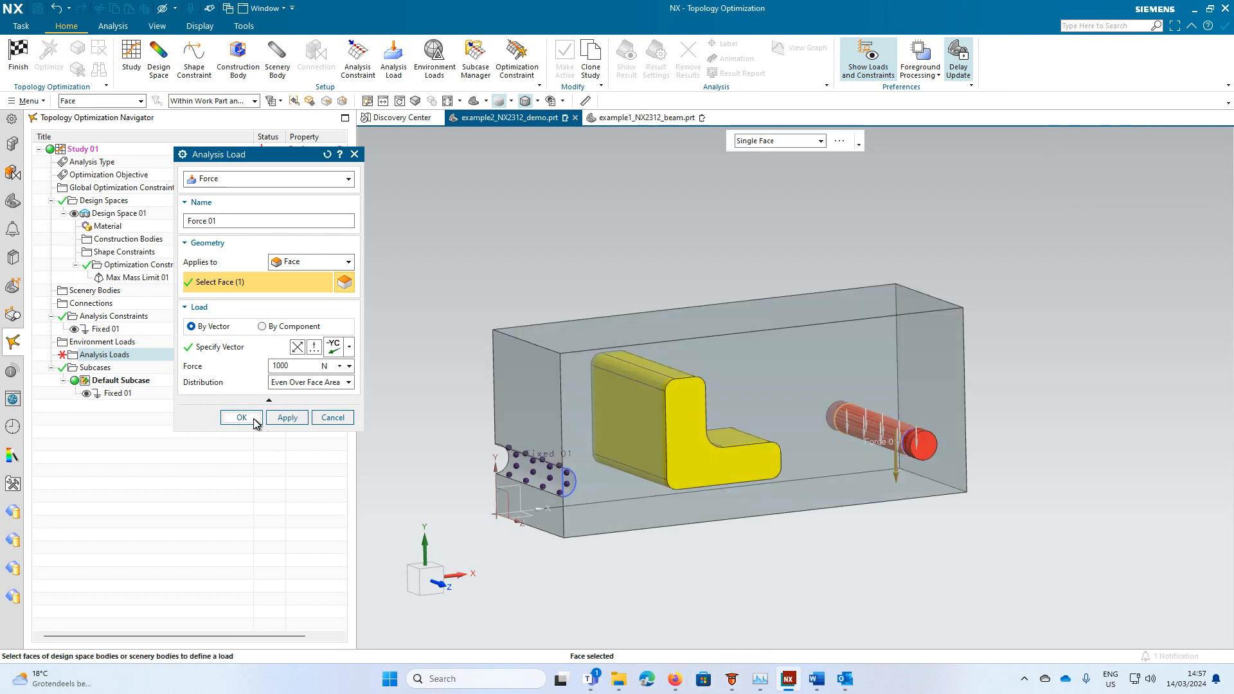
pyautogui.click(242, 418)
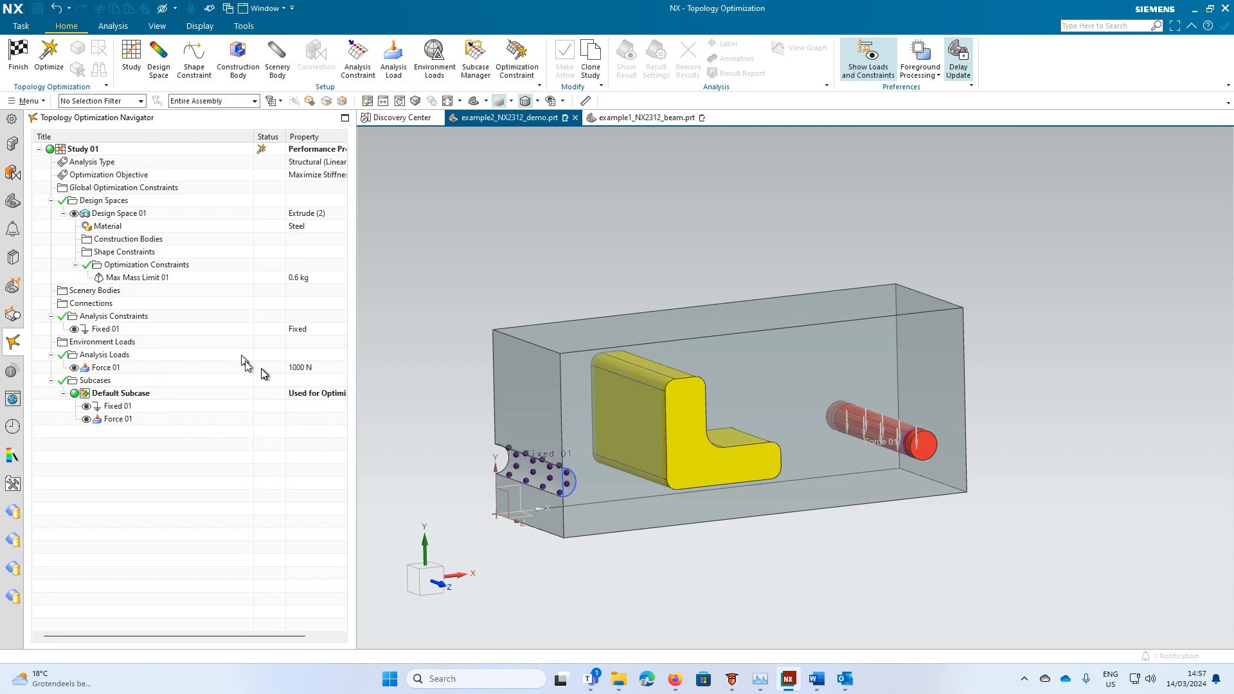
# Add the red cylinder as a construction body using the Shell method with a 2 mm wall thickness.
pyautogui.click(142, 242)
pyautogui.doubleClick(152, 243)
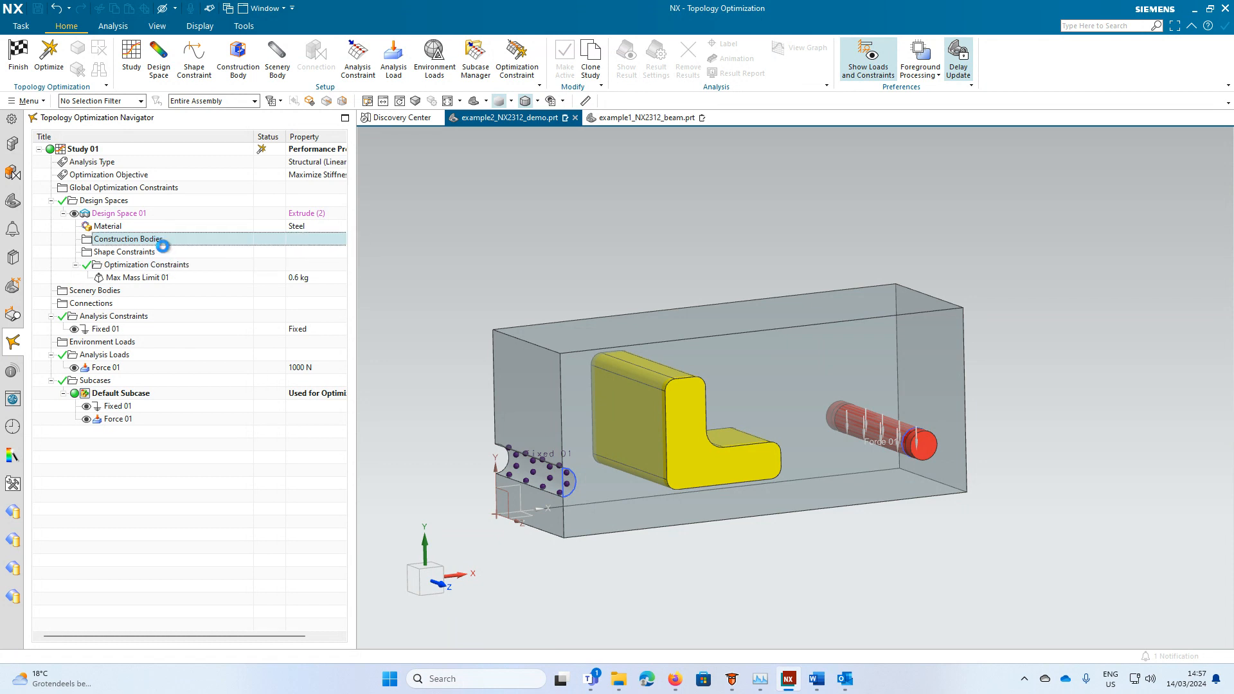
pyautogui.click(918, 446)
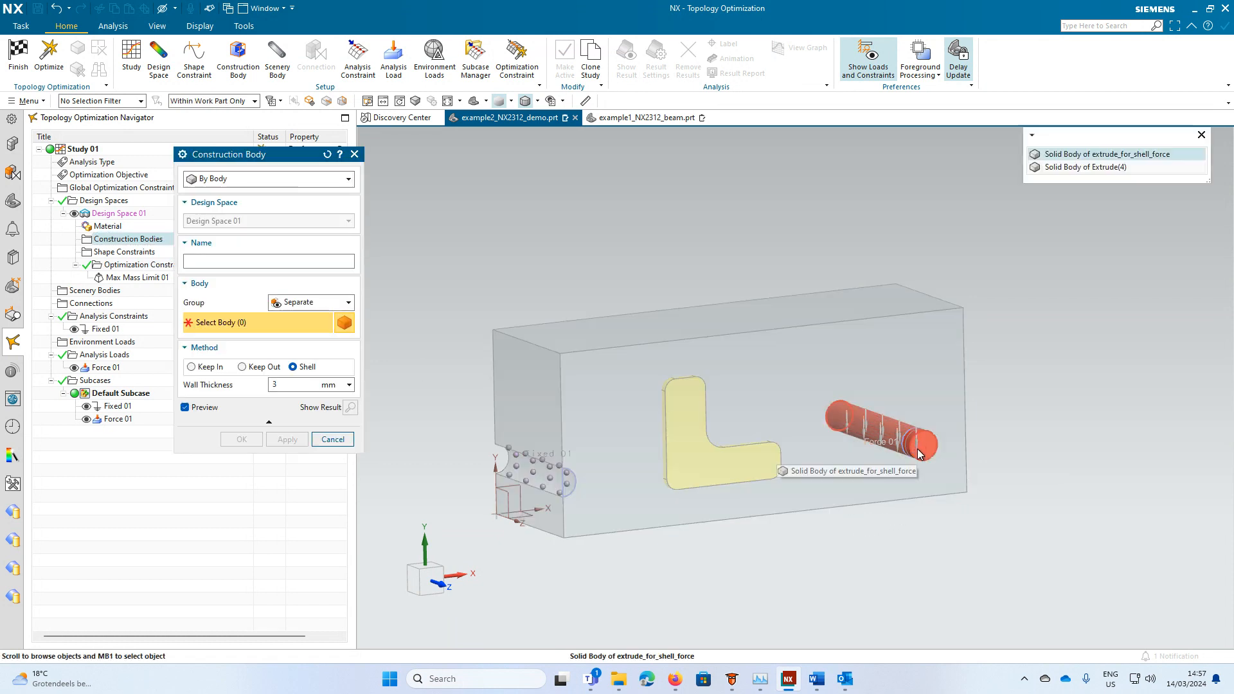
pyautogui.click(1100, 155)
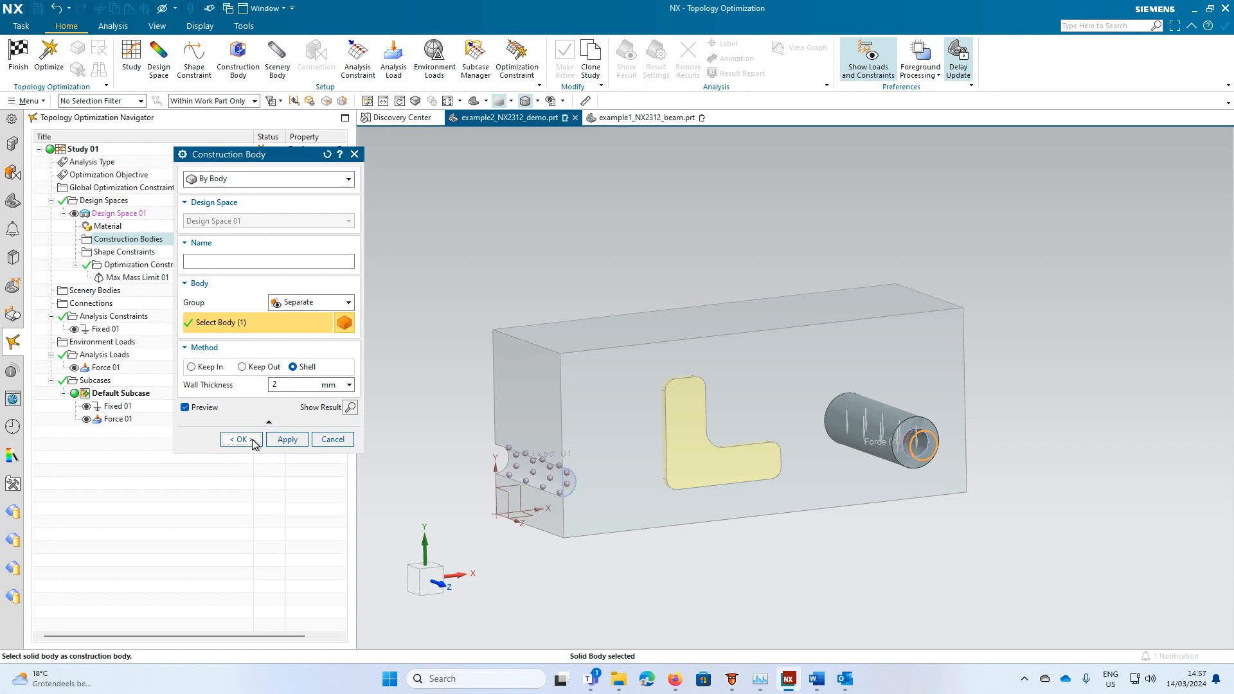
pyautogui.click(253, 441)
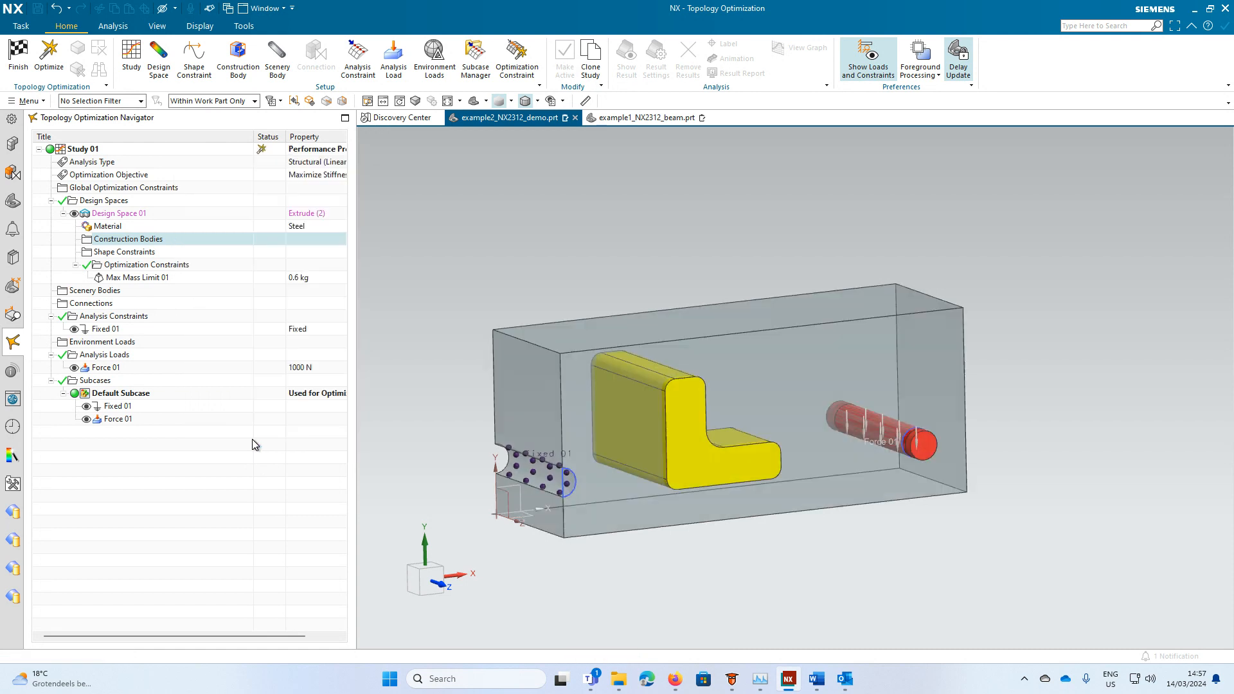
# Add the yellow L-shaped body as a construction body using the Keep Out method with a 3 mm offset.
pyautogui.click(169, 240)
pyautogui.rightClick(169, 241)
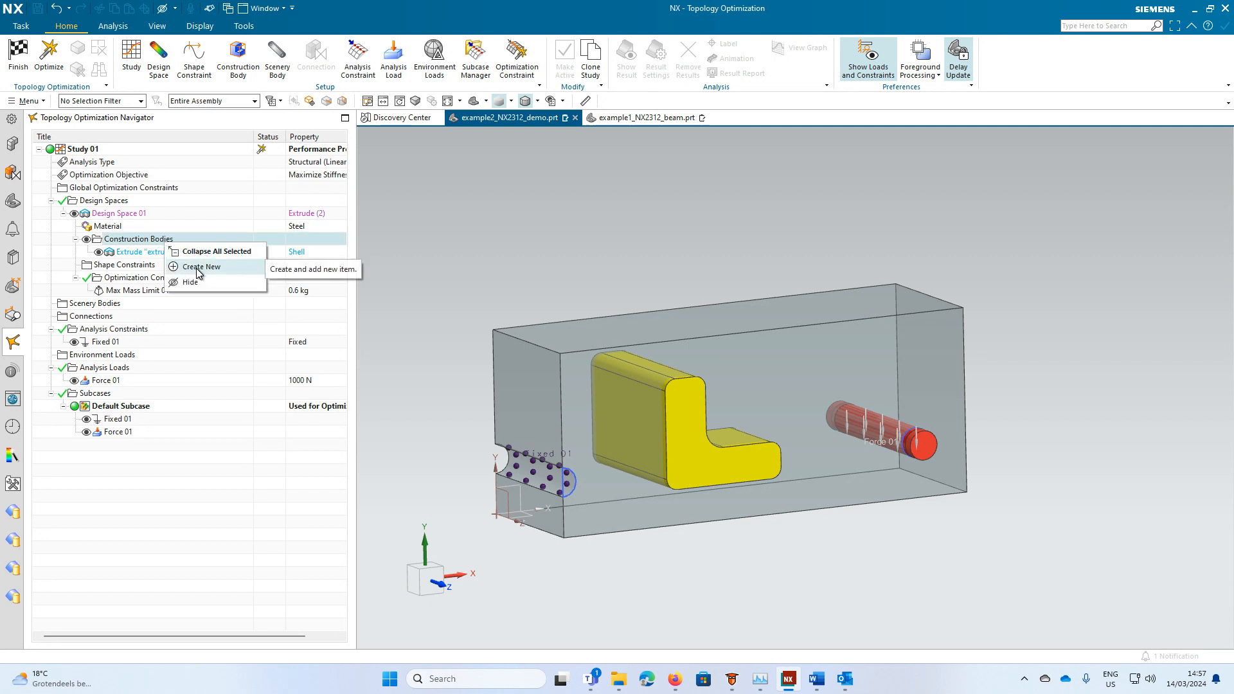
pyautogui.click(198, 273)
pyautogui.click(693, 447)
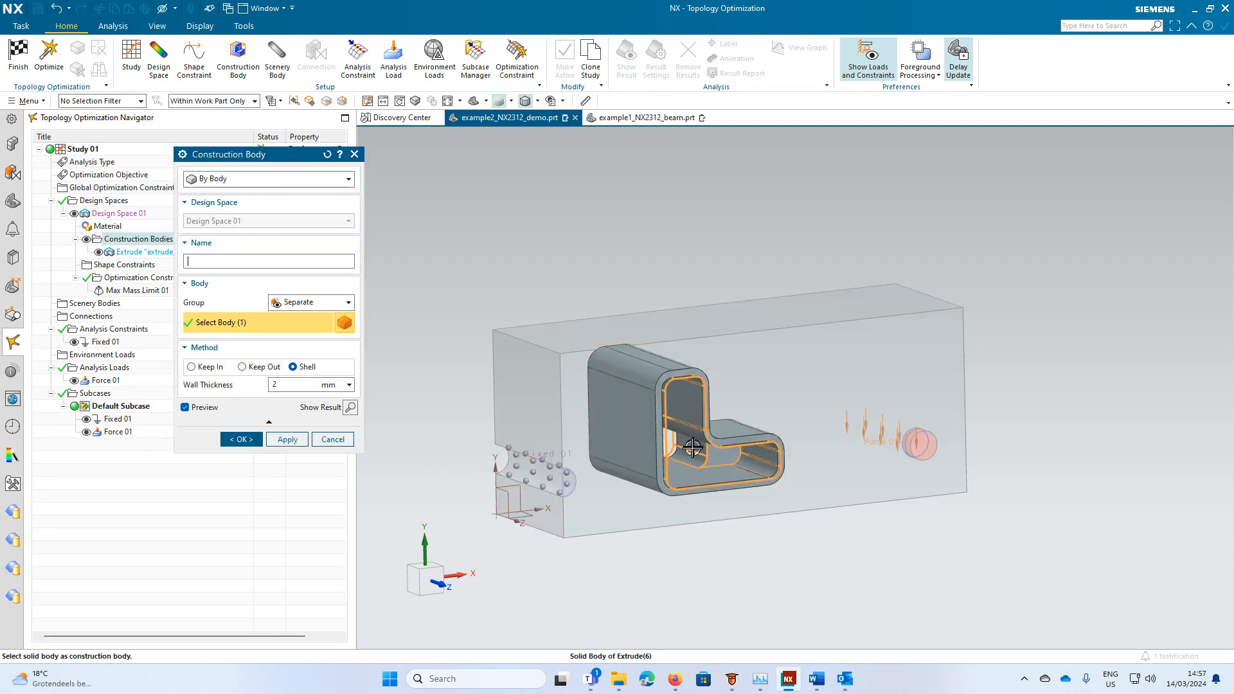
pyautogui.click(243, 367)
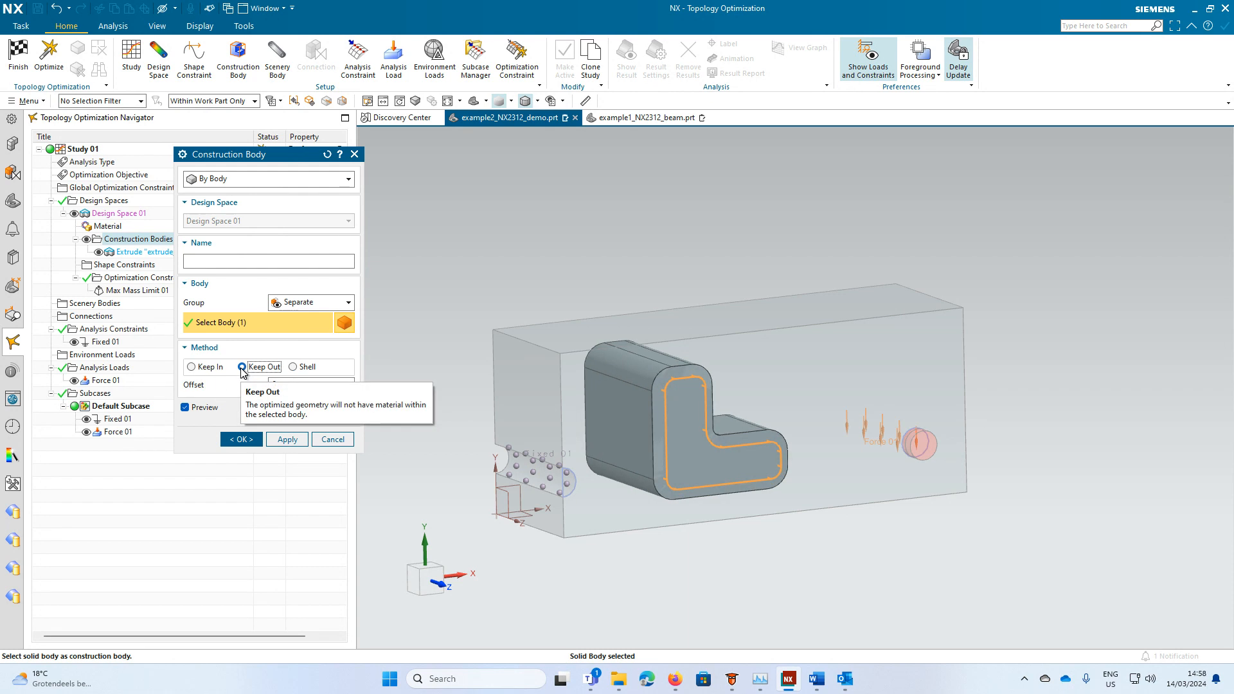
pyautogui.click(192, 367)
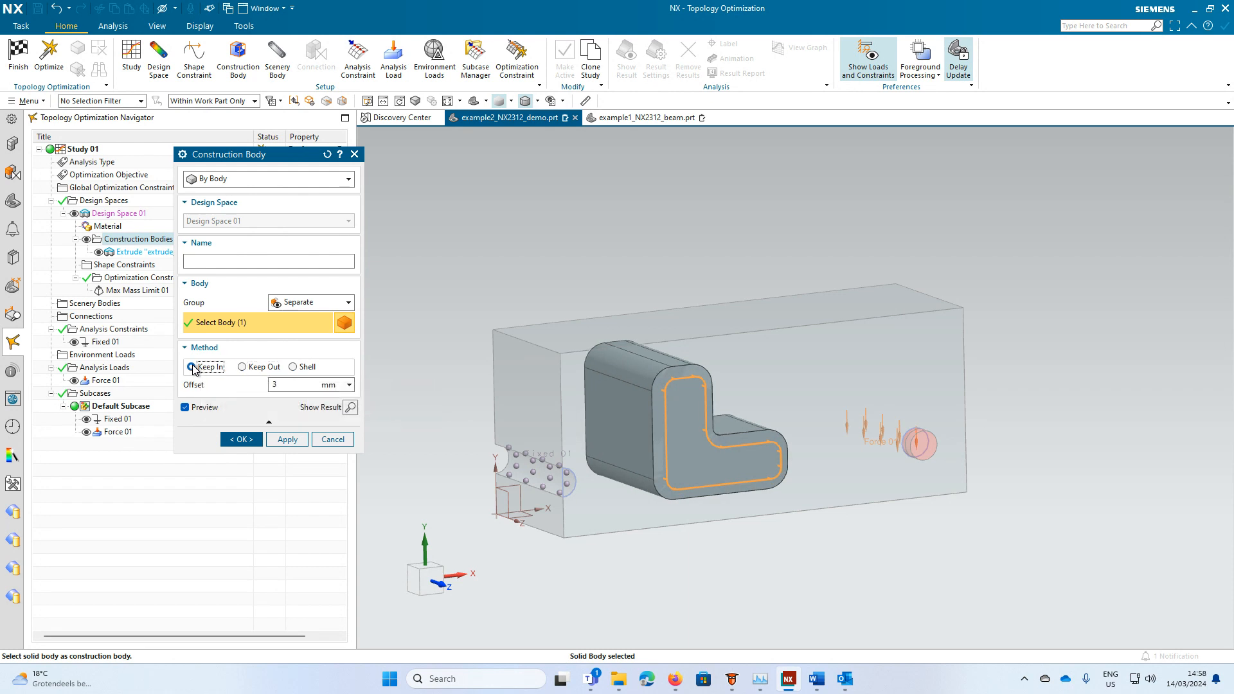
pyautogui.click(242, 367)
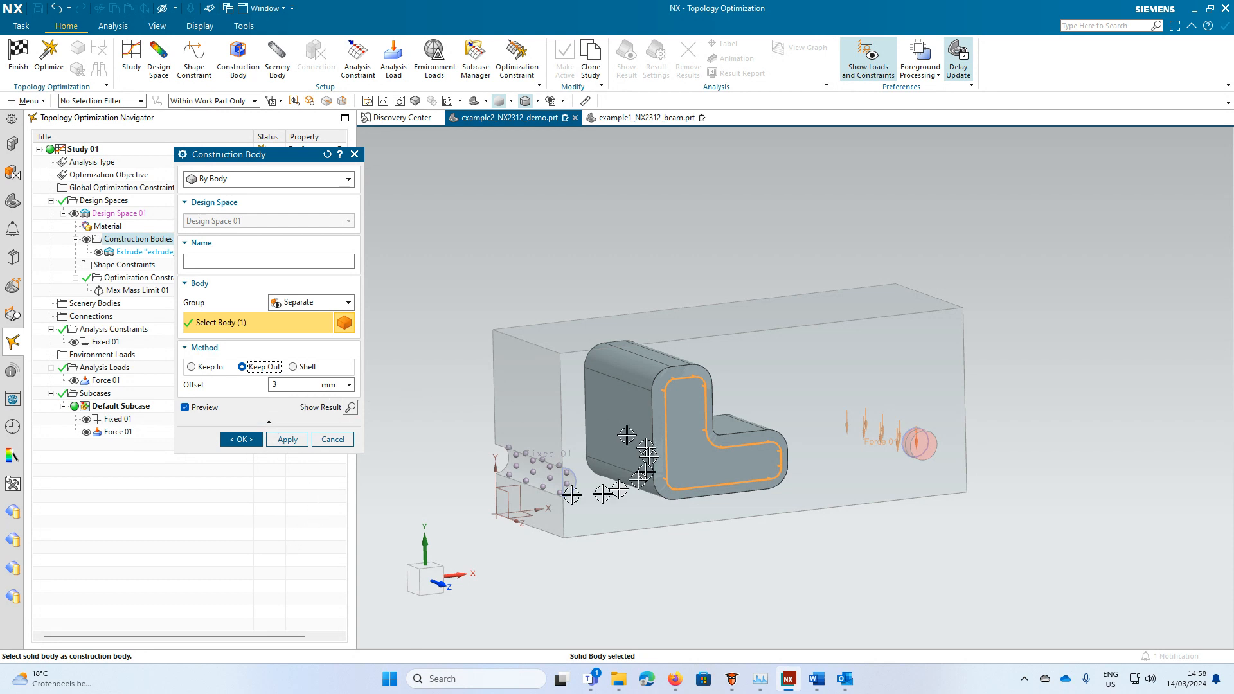
pyautogui.click(243, 439)
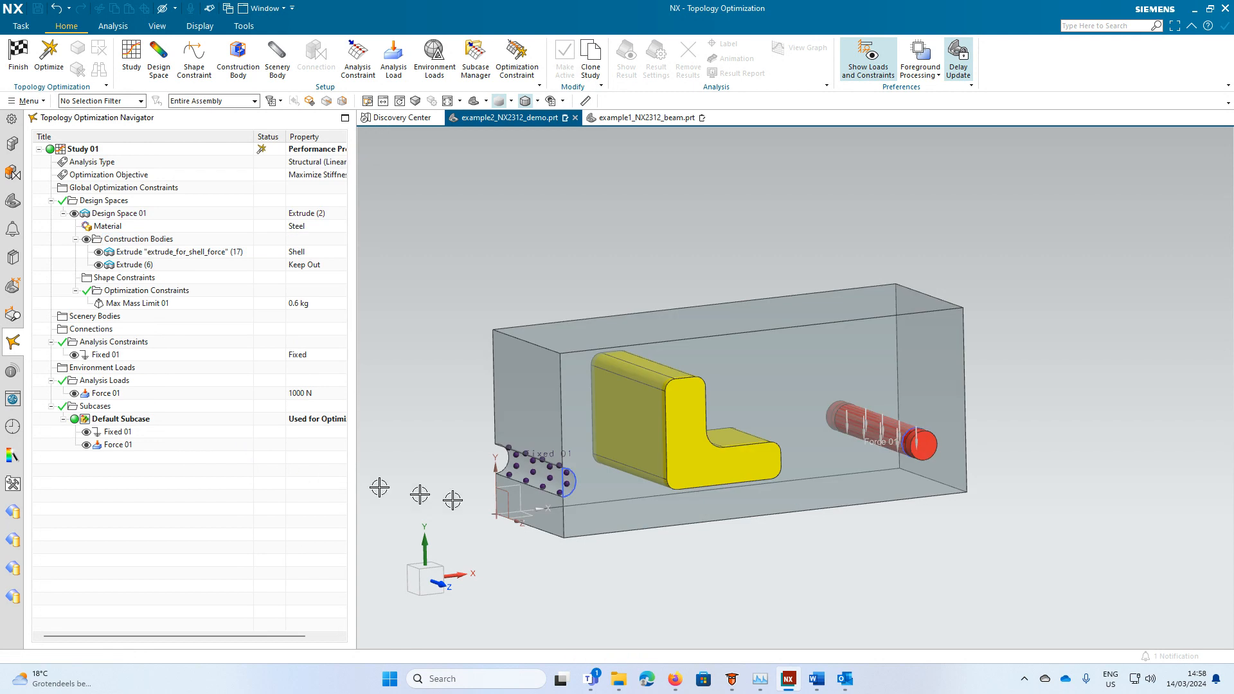
# Add a Planar Symmetry shape constraint of type Segment, using the block's end face above the rounded notch as symmetry plane 1.
pyautogui.moveTo(639, 568)
pyautogui.mouseDown(button='middle')
pyautogui.moveTo(608, 606)
pyautogui.moveTo(630, 580)
pyautogui.mouseUp(button='middle')
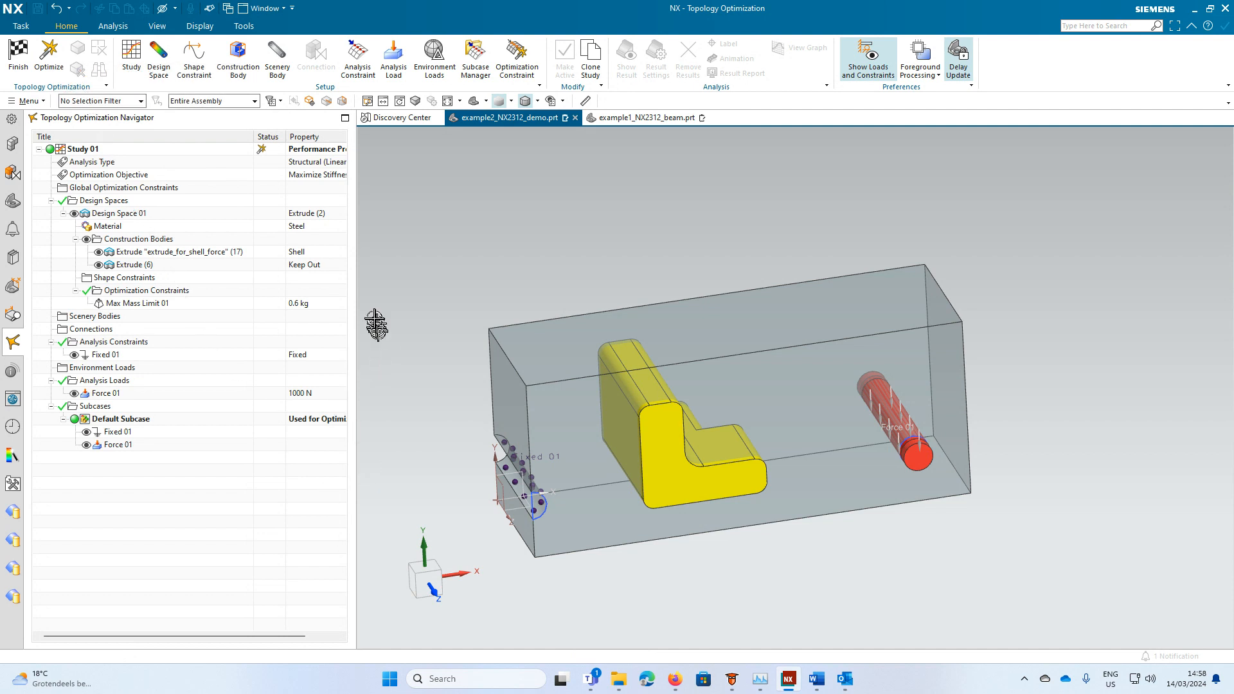
pyautogui.click(130, 280)
pyautogui.rightClick(131, 280)
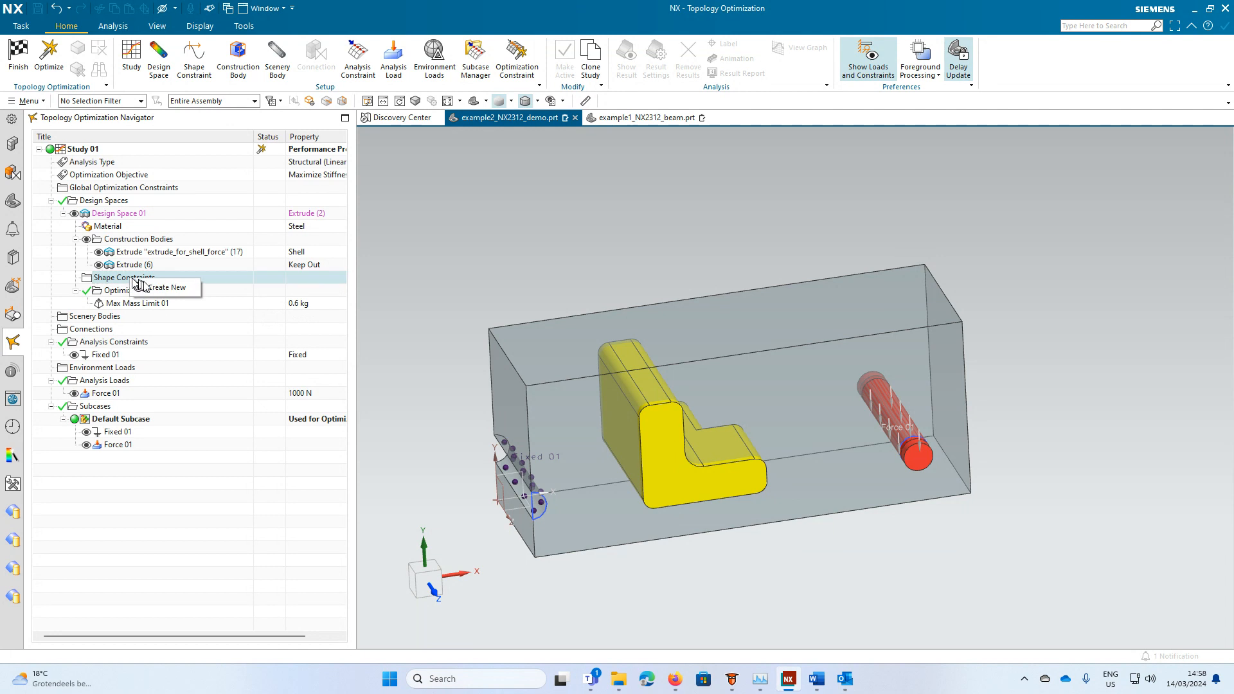
pyautogui.click(153, 285)
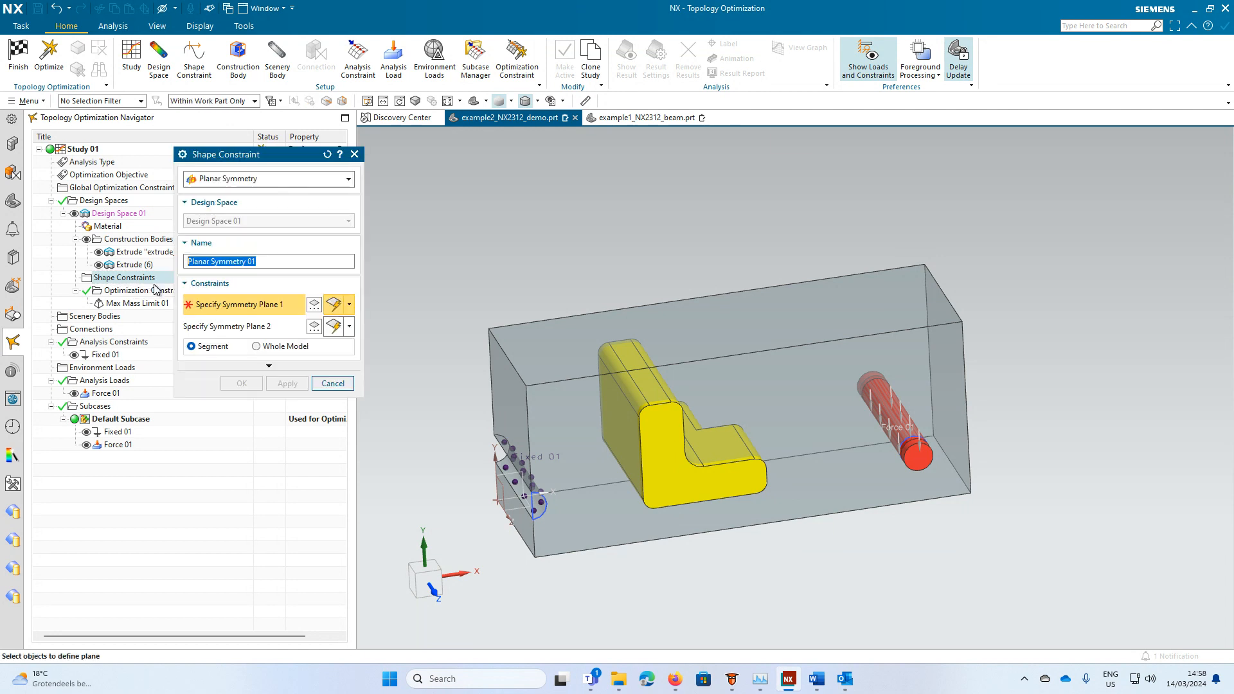
pyautogui.click(509, 394)
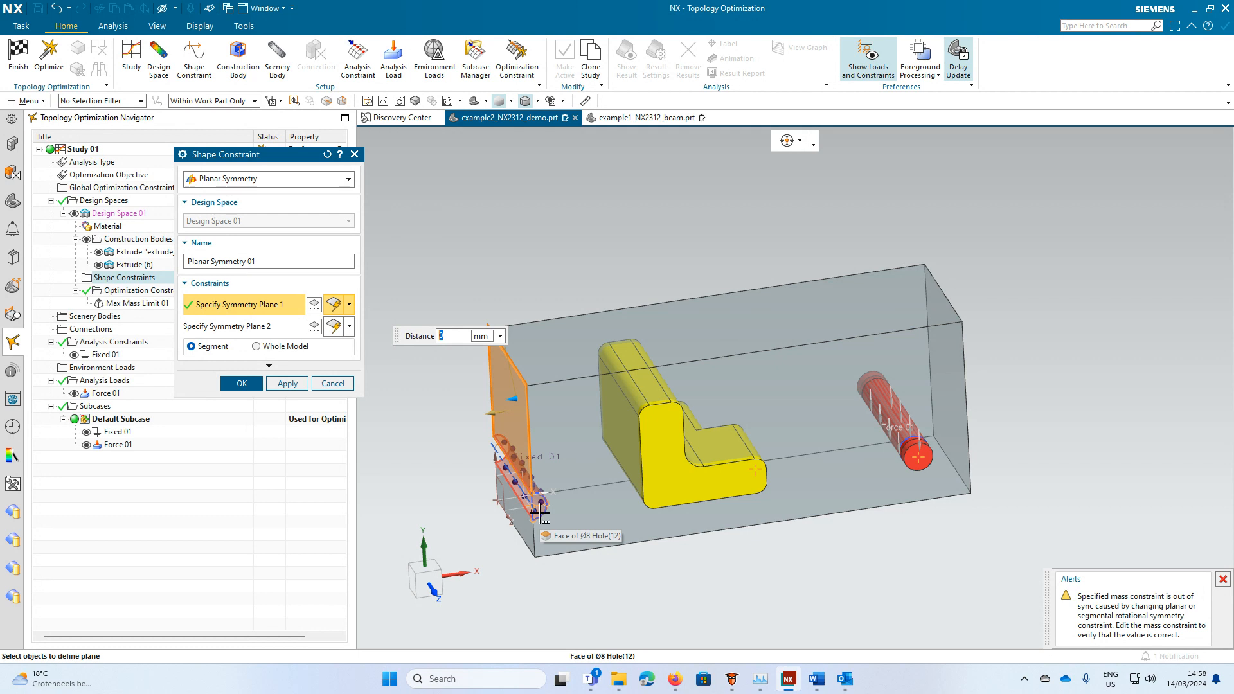
pyautogui.click(241, 383)
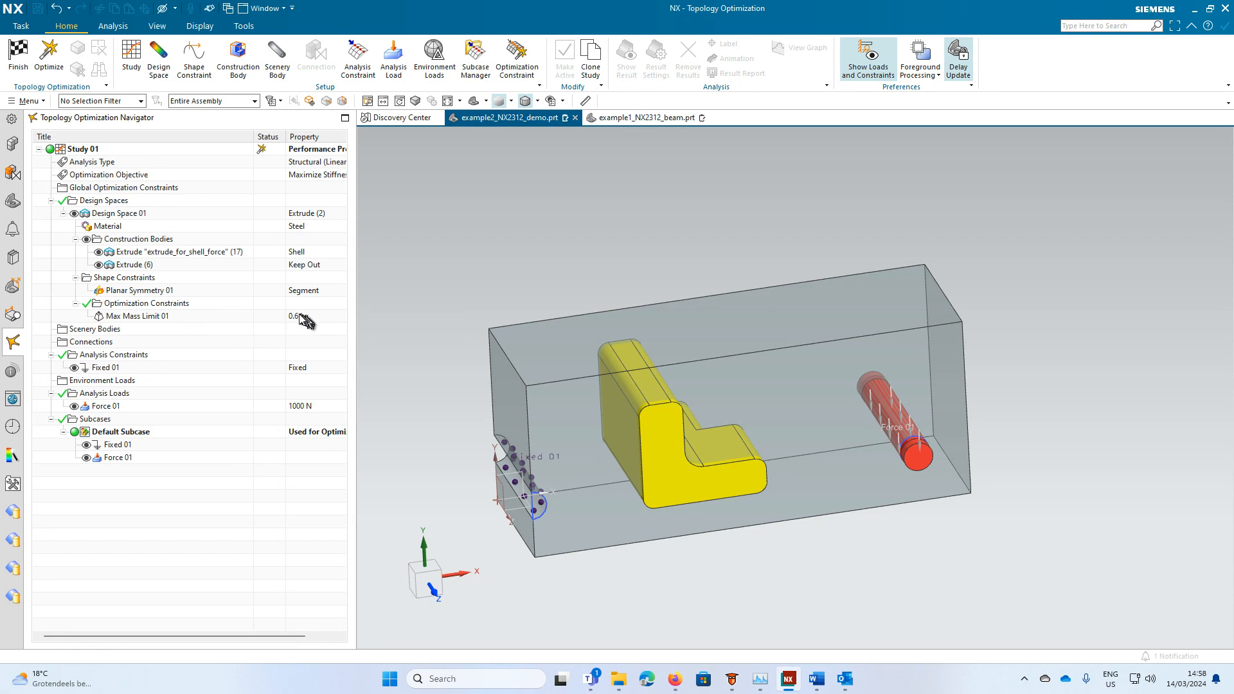
# Set the maximum mass of the Max Mass Limit constraint to 0.9 kg.
pyautogui.rightClick(144, 319)
pyautogui.click(177, 330)
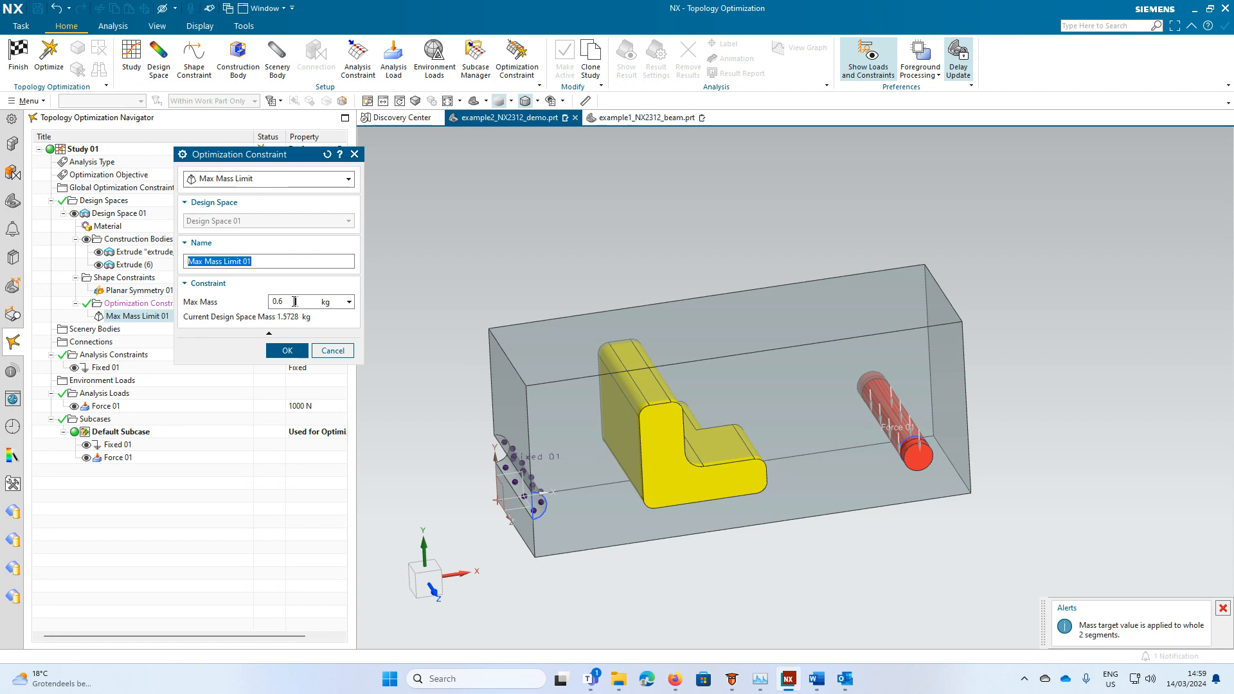
pyautogui.click(289, 301)
pyautogui.write('9')
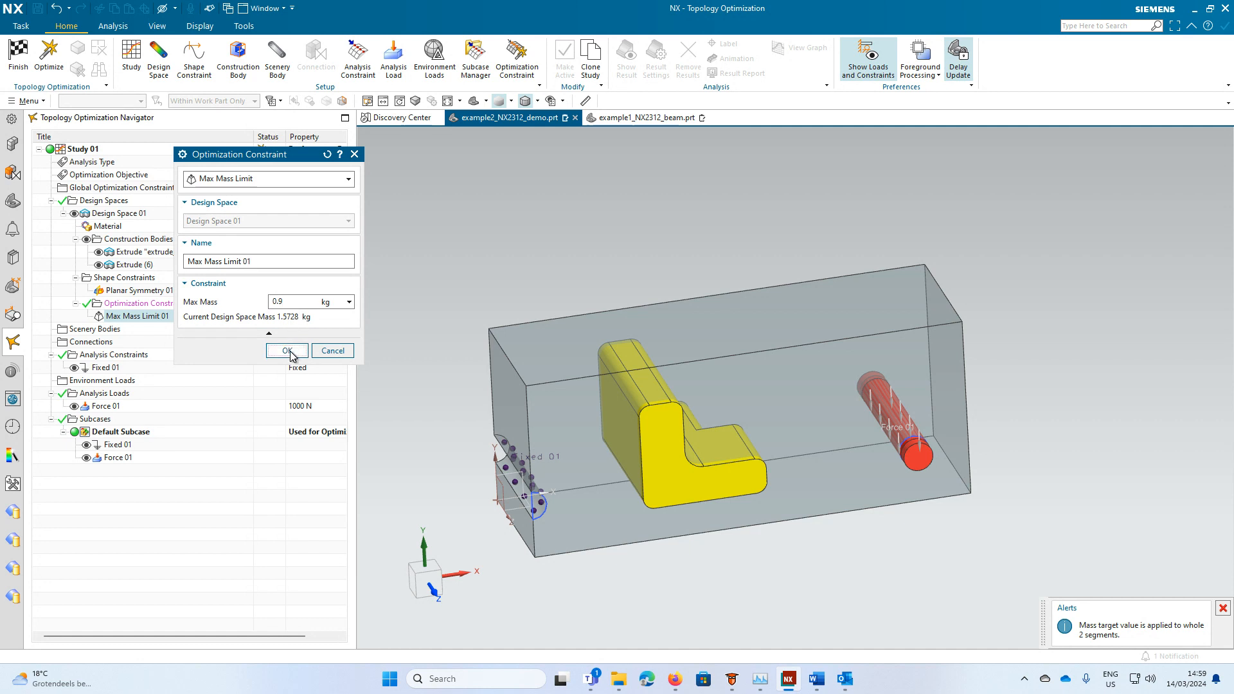
pyautogui.click(288, 351)
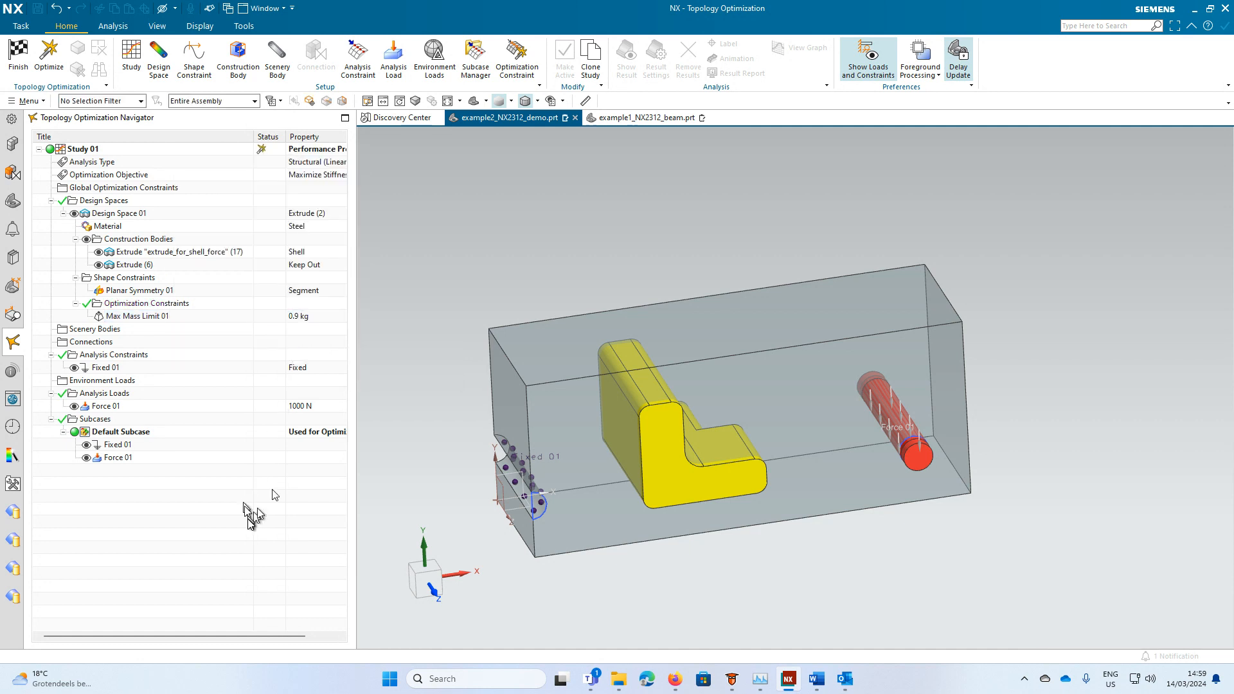
# Optimize Study 01, stopping the solve early after the objective convergence levels off, and close the progress monitor to view the optimized body.
pyautogui.click(50, 54)
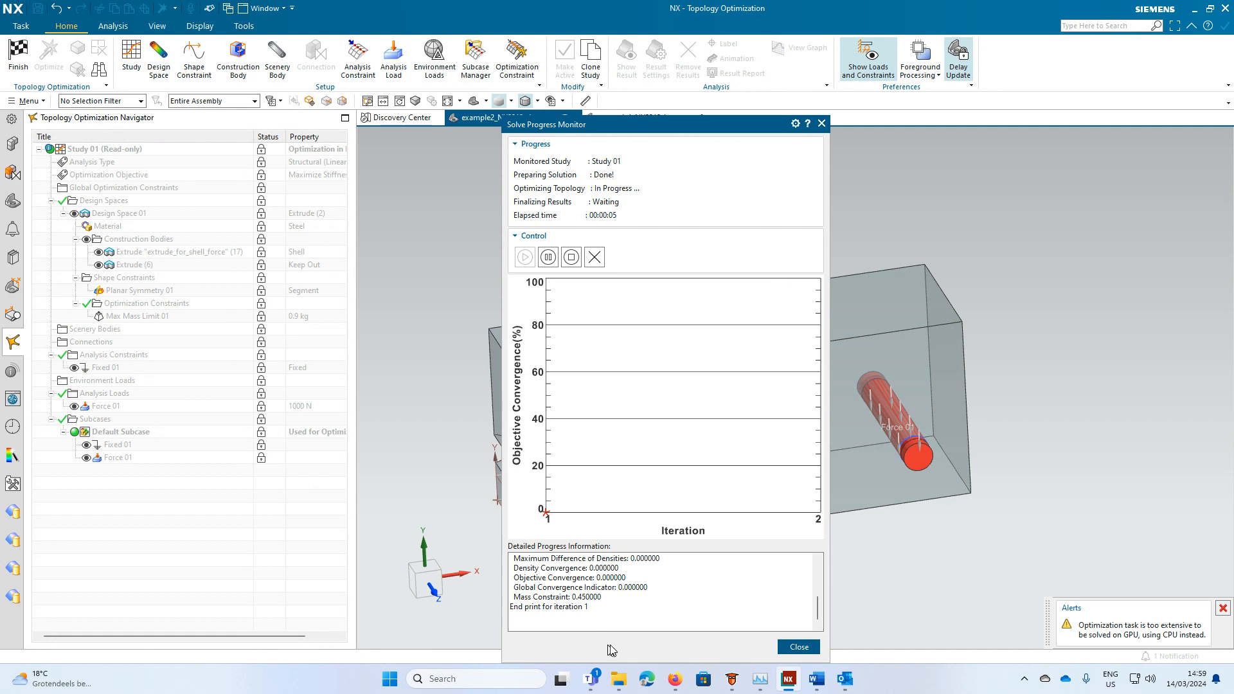
pyautogui.moveTo(818, 607); pyautogui.dragTo(823, 557)
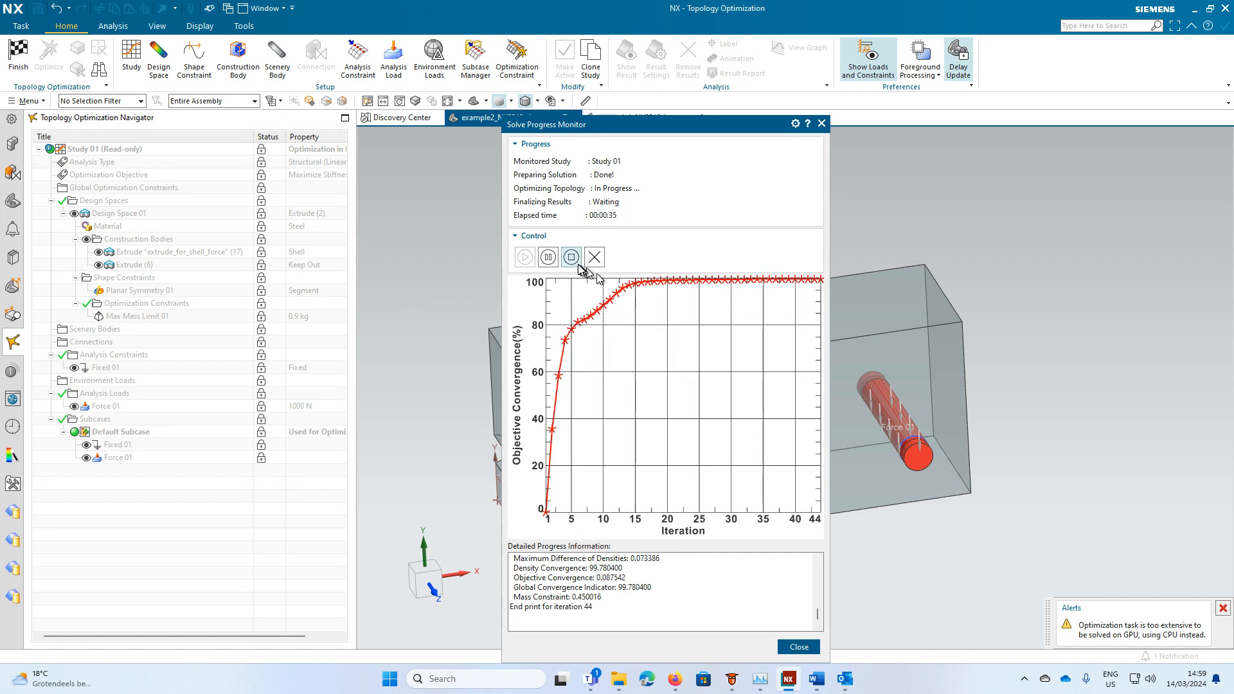
pyautogui.click(574, 260)
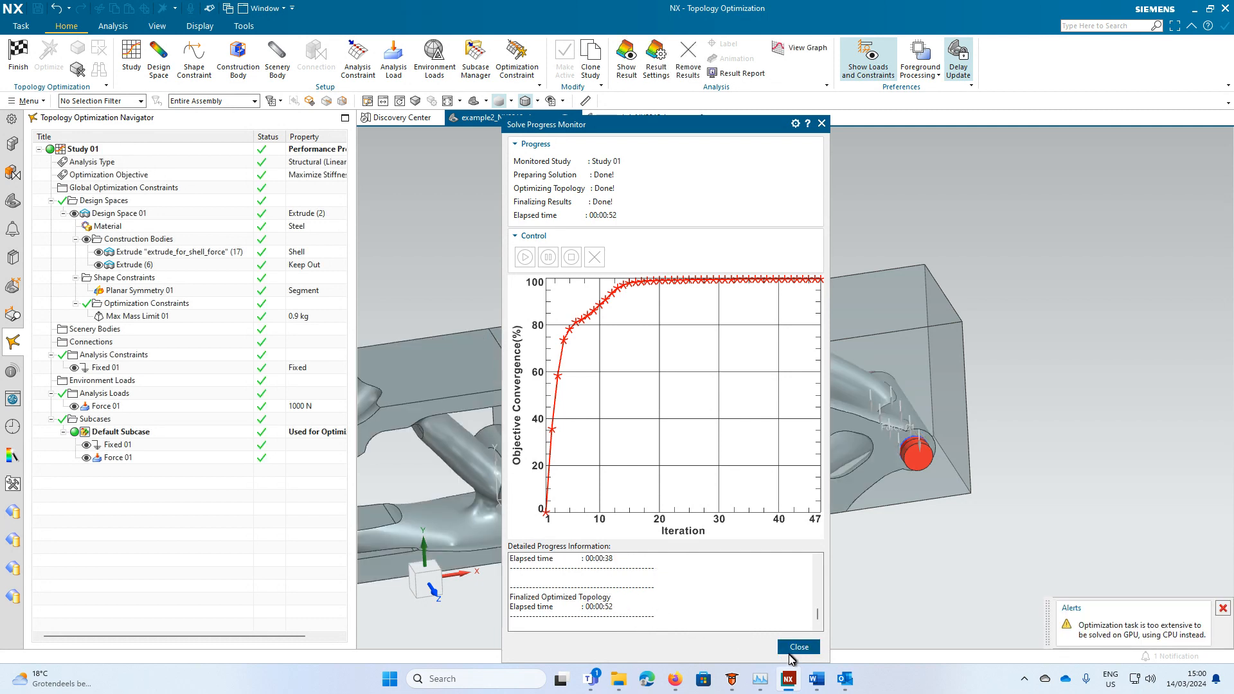
pyautogui.click(794, 649)
pyautogui.click(798, 647)
pyautogui.moveTo(738, 554); pyautogui.dragTo(887, 477, button='middle')
pyautogui.moveTo(586, 504); pyautogui.dragTo(816, 507, button='middle')
pyautogui.moveTo(669, 225); pyautogui.dragTo(641, 314, button='middle')
pyautogui.scroll(2, 720, 533)
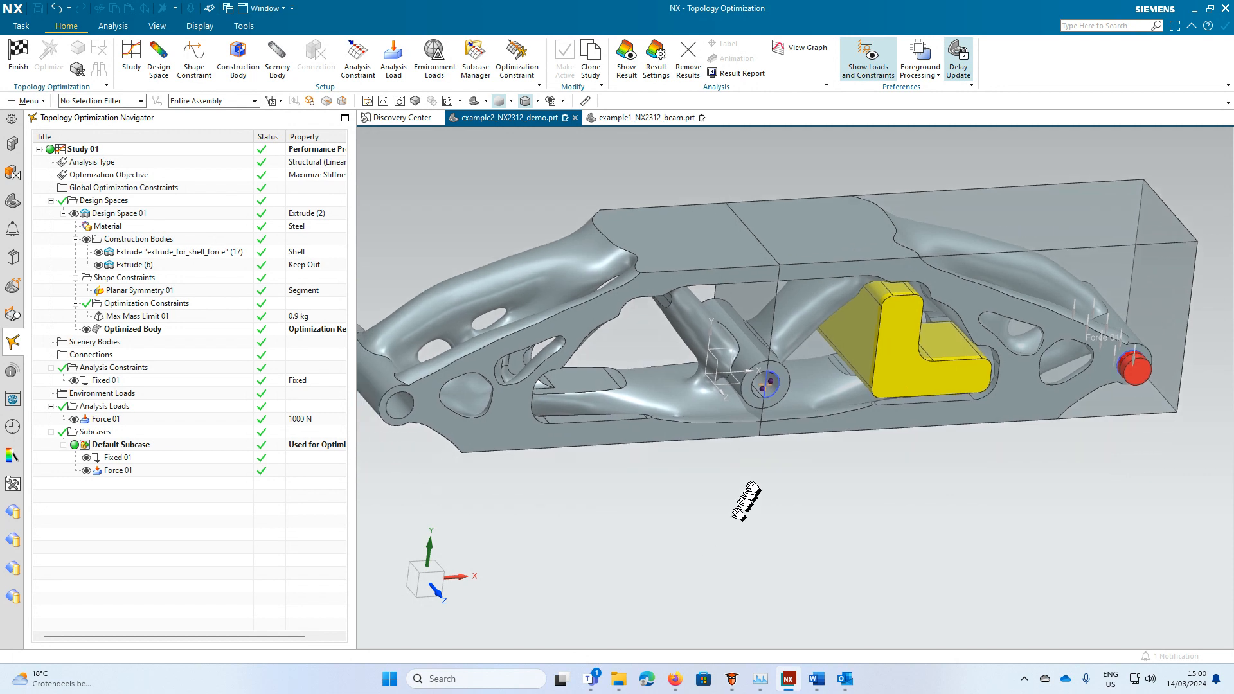
pyautogui.scroll(2, 742, 479)
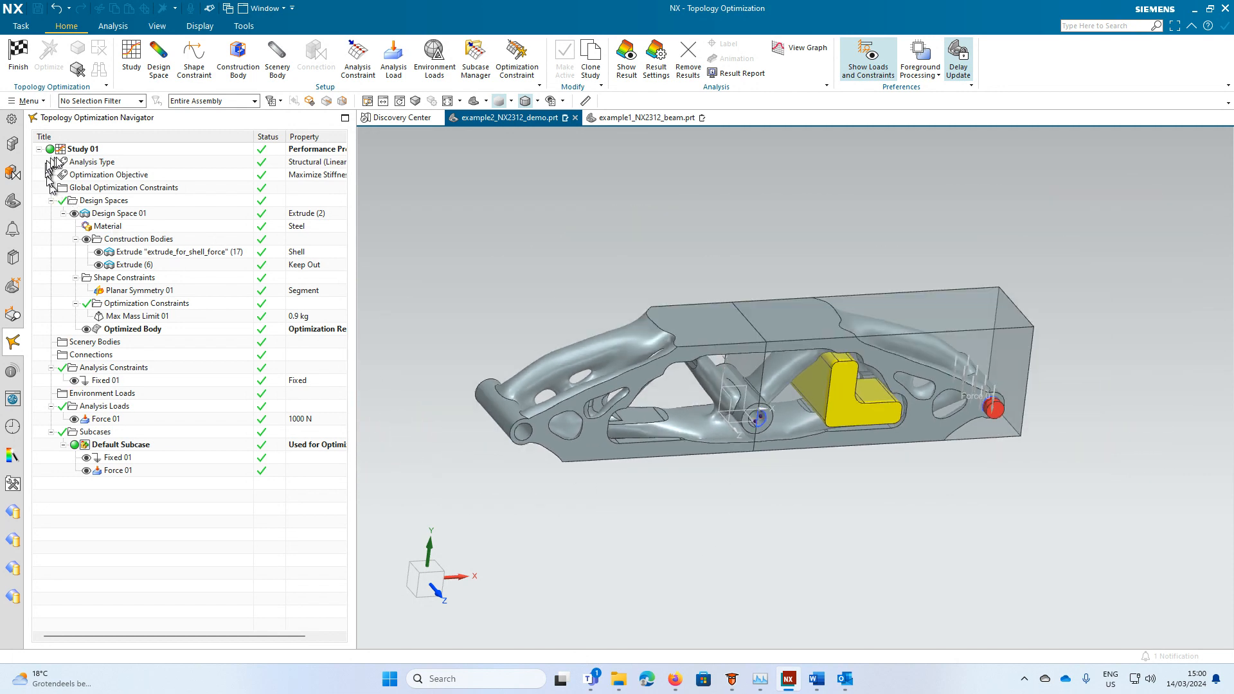
# Clone Study 01 and rename the copy as Study 02 0.4kg.
pyautogui.click(87, 154)
pyautogui.rightClick(87, 157)
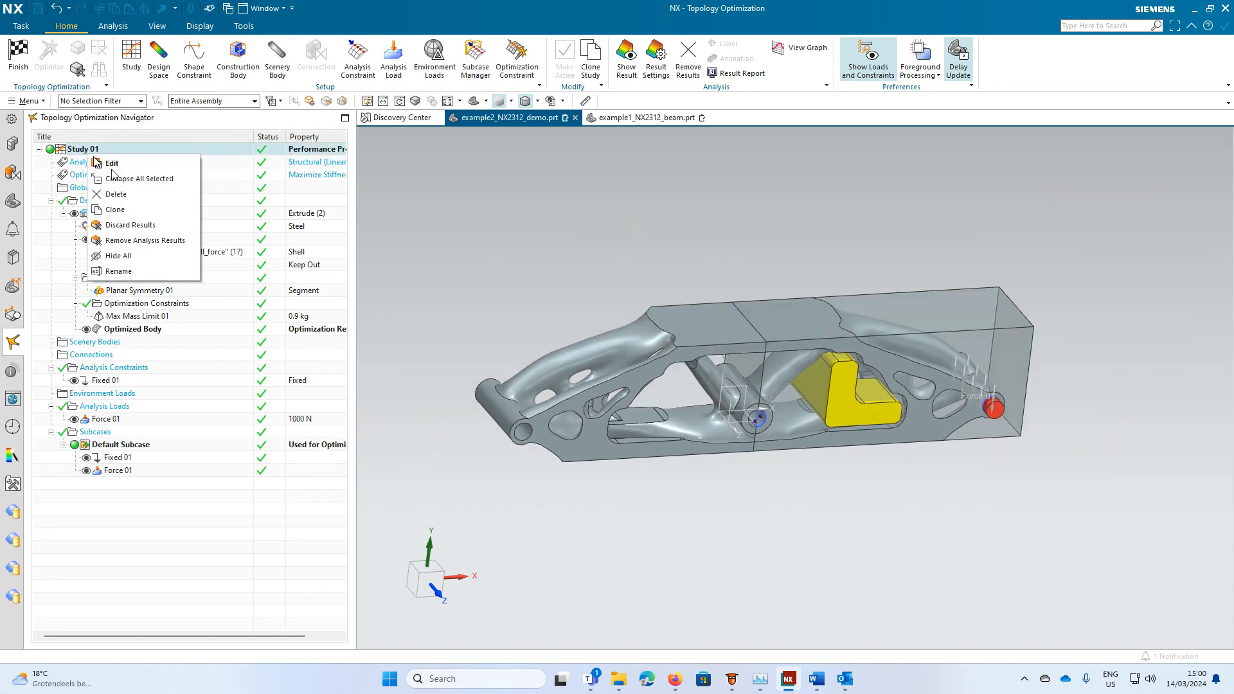
pyautogui.click(137, 211)
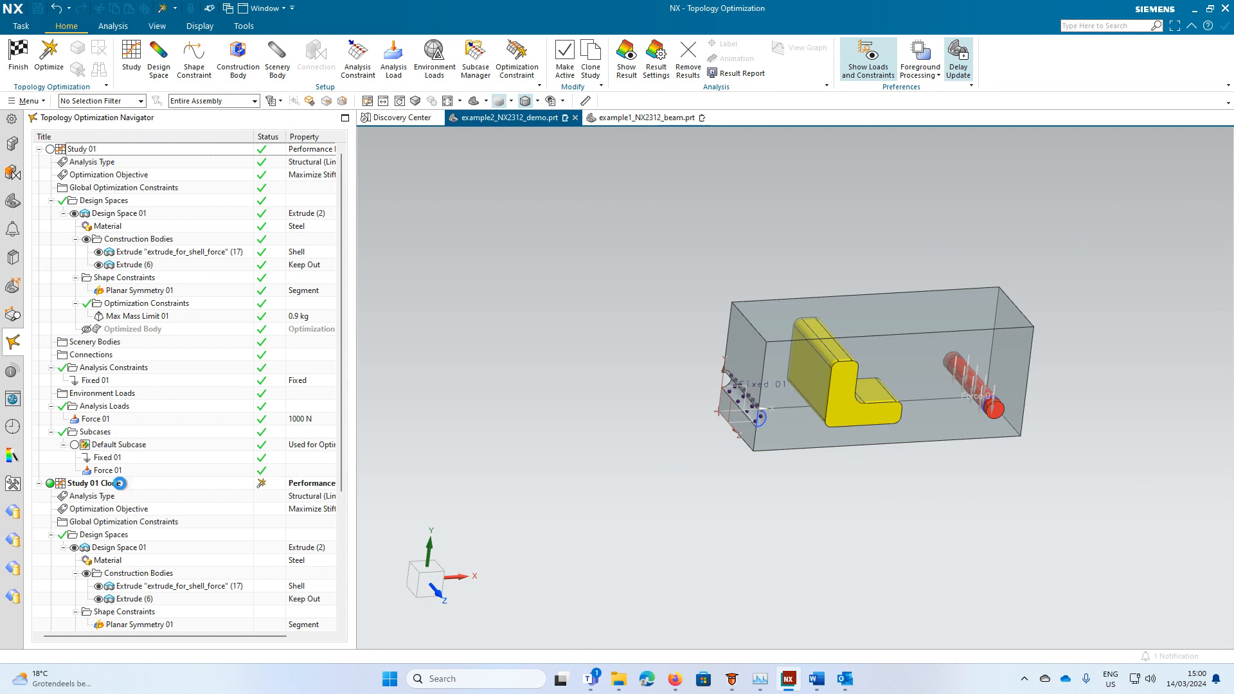
pyautogui.click(121, 485)
pyautogui.rightClick(121, 486)
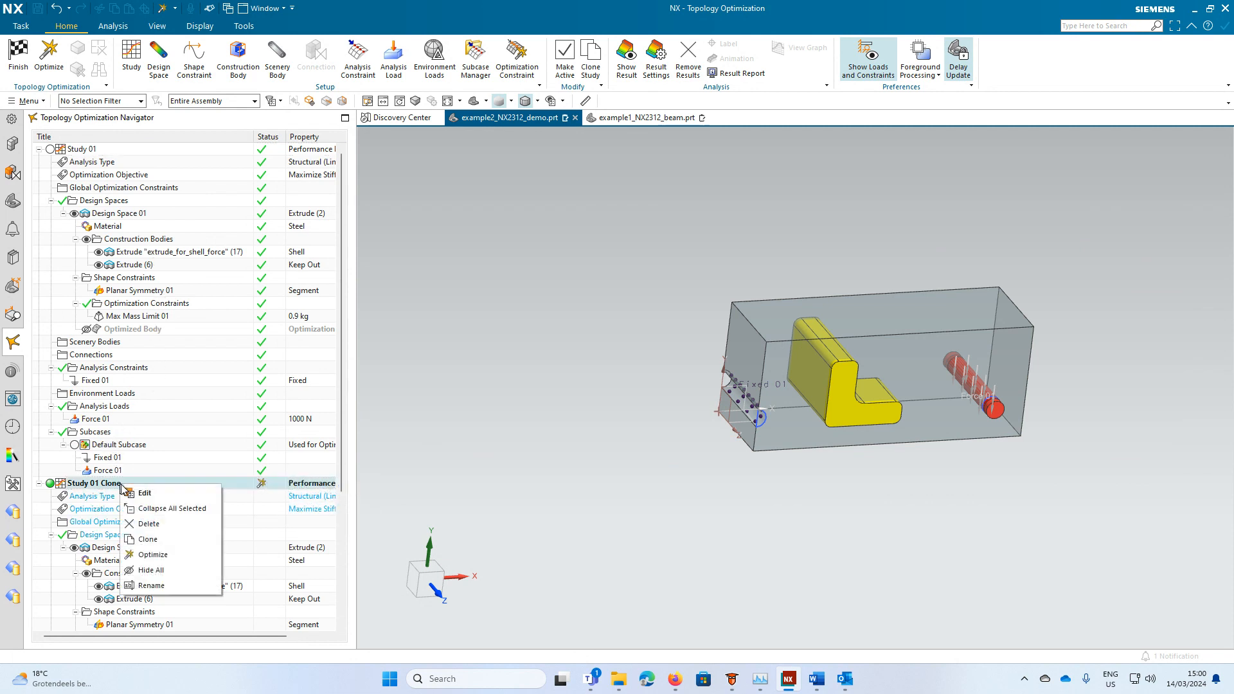
pyautogui.click(154, 584)
pyautogui.press('End')
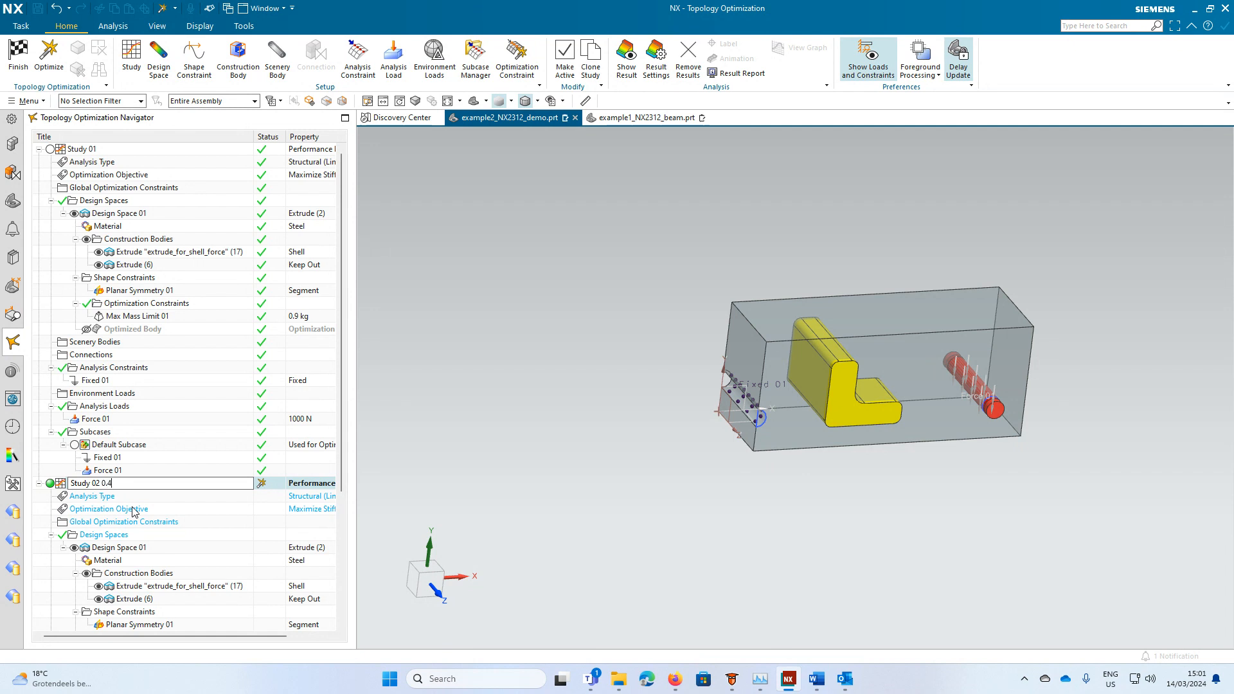
pyautogui.press('Return')
# Set the maximum mass of the Max Mass Limit constraint in Study 02 0.4kg to 0.4 kg.
pyautogui.scroll(-2, 168, 573)
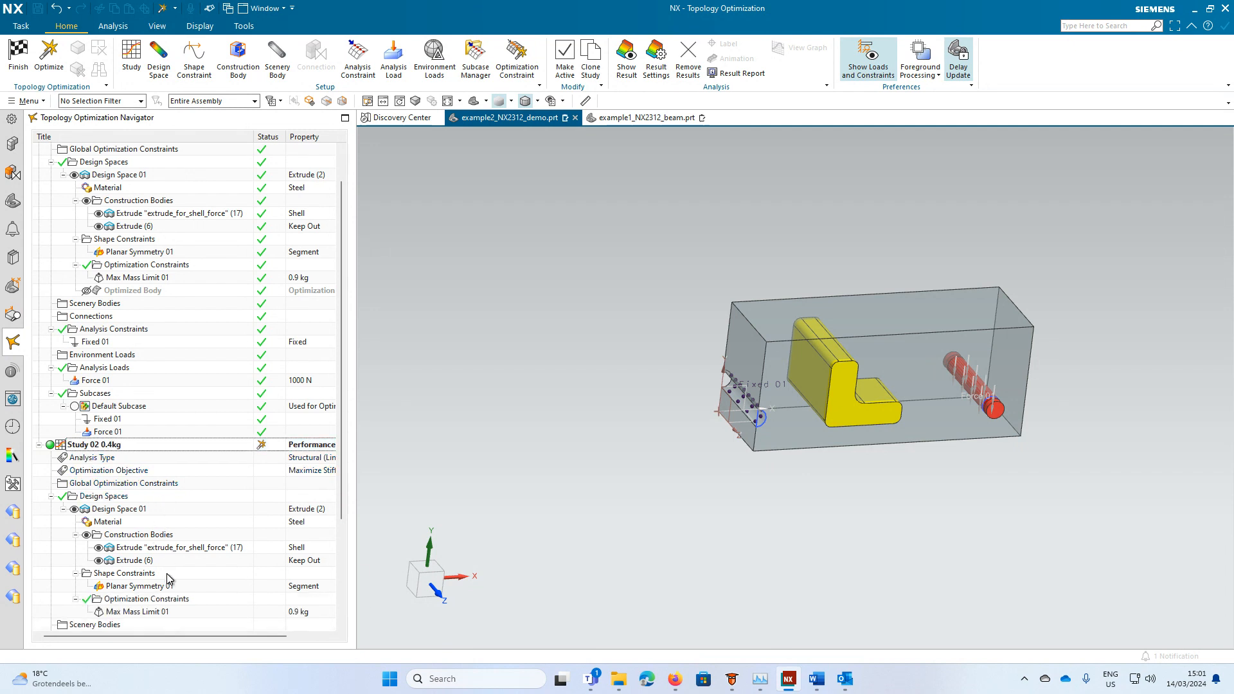
pyautogui.rightClick(158, 573)
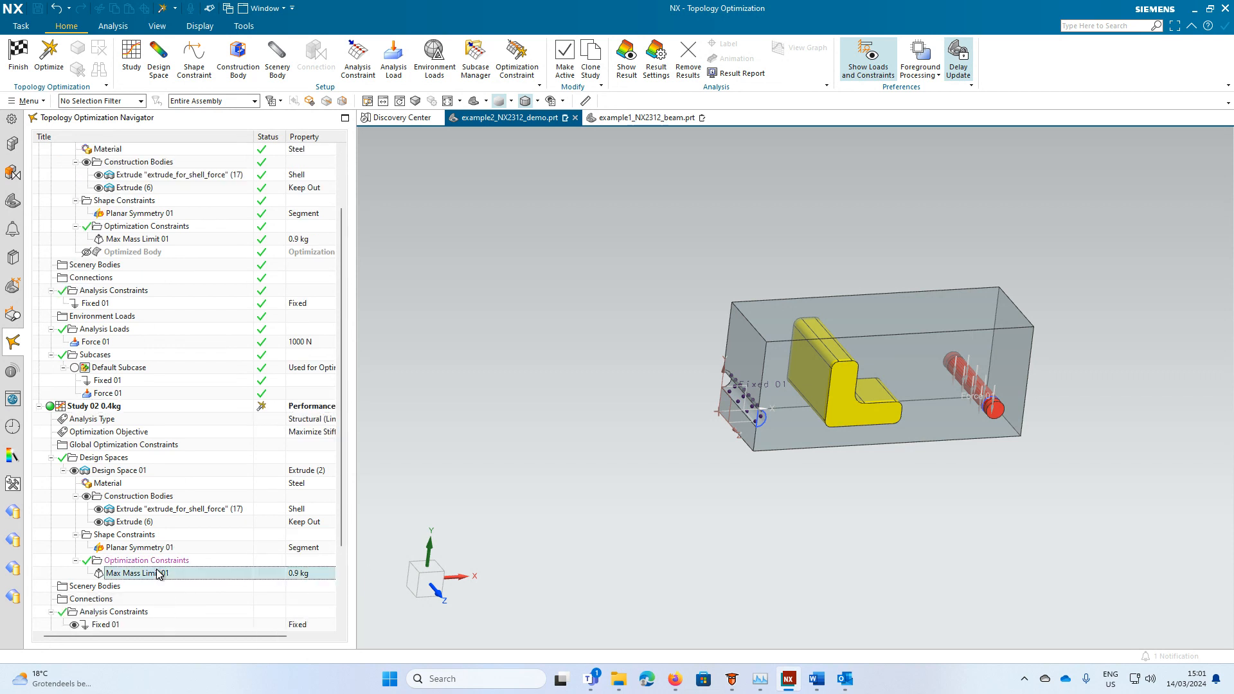
pyautogui.click(186, 579)
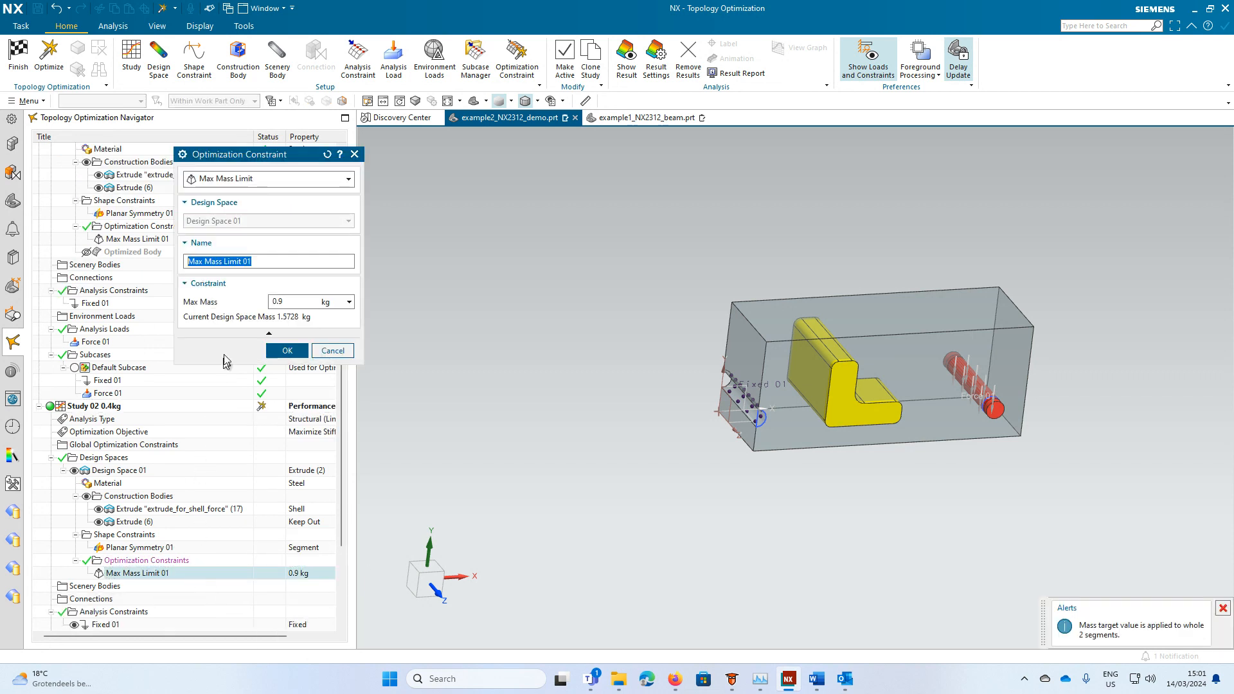
pyautogui.moveTo(291, 300); pyautogui.dragTo(265, 302)
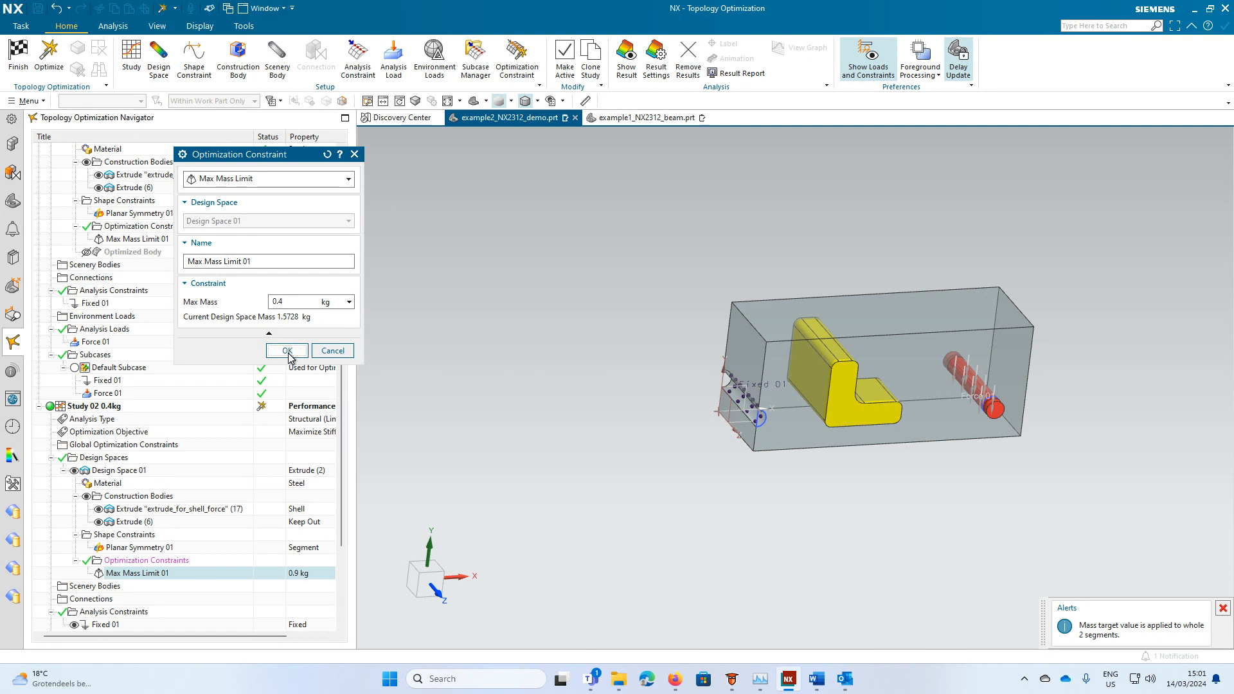
pyautogui.click(287, 353)
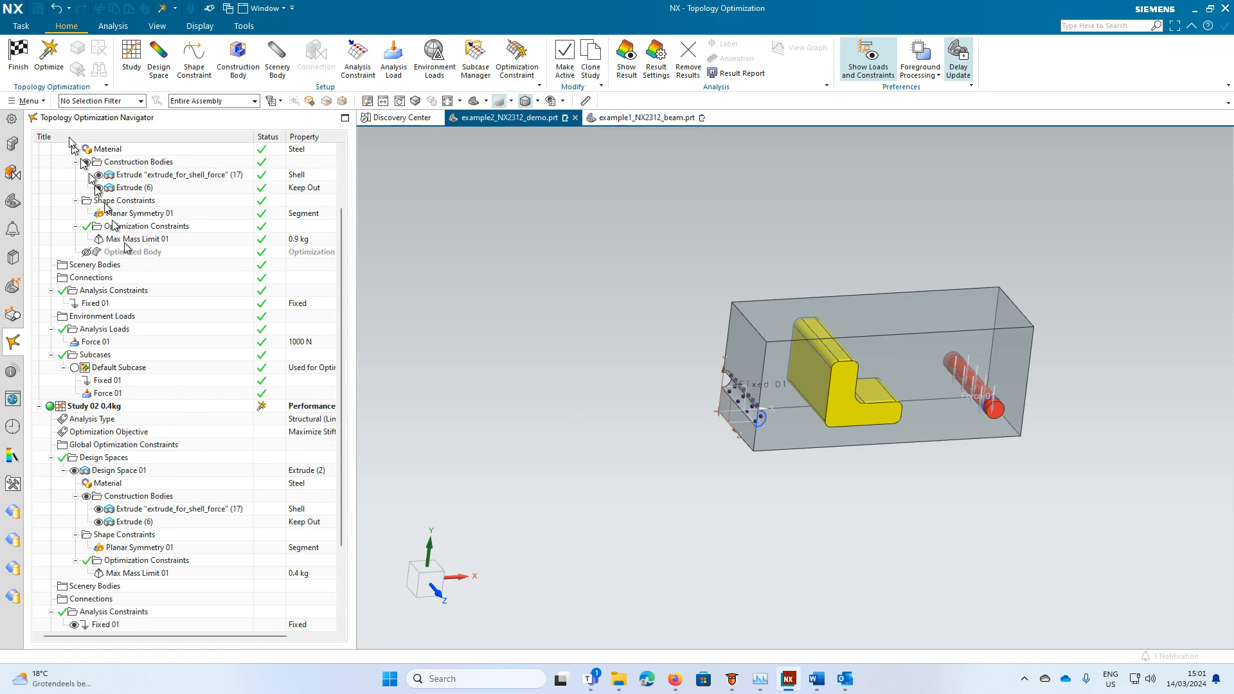
# Optimize Study 02 0.4kg, stopping the solve early after the convergence curve flattens, and close the progress monitor.
pyautogui.click(55, 65)
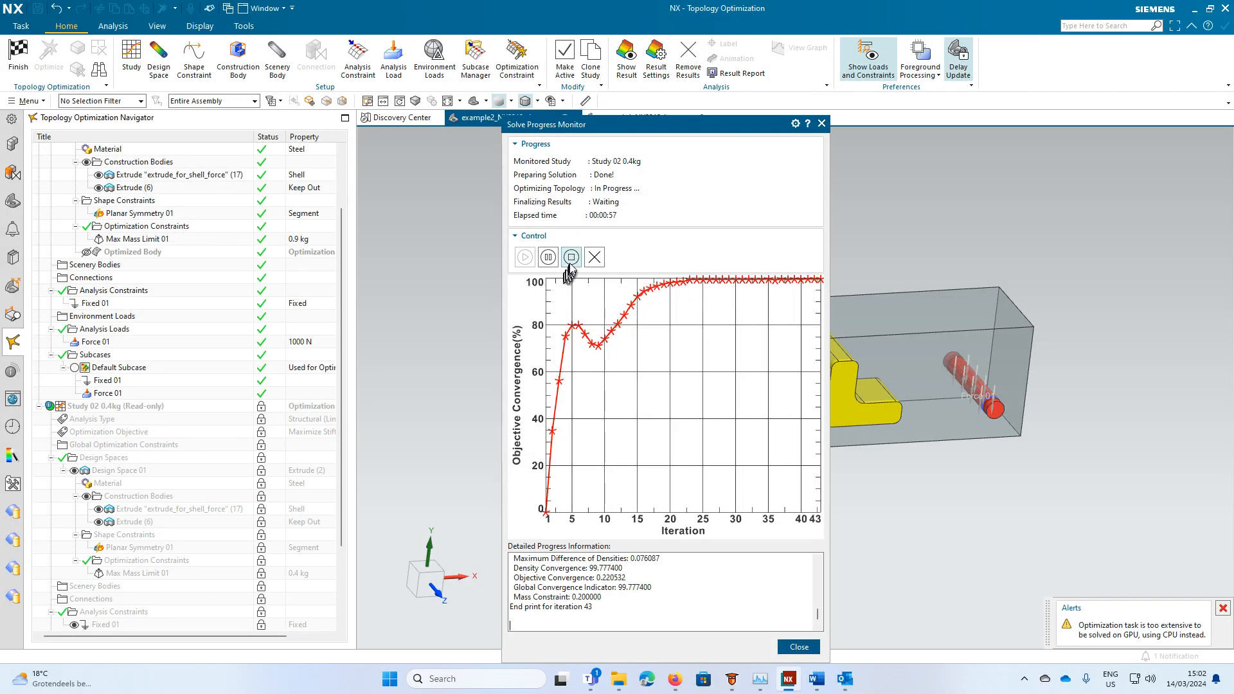
pyautogui.click(571, 258)
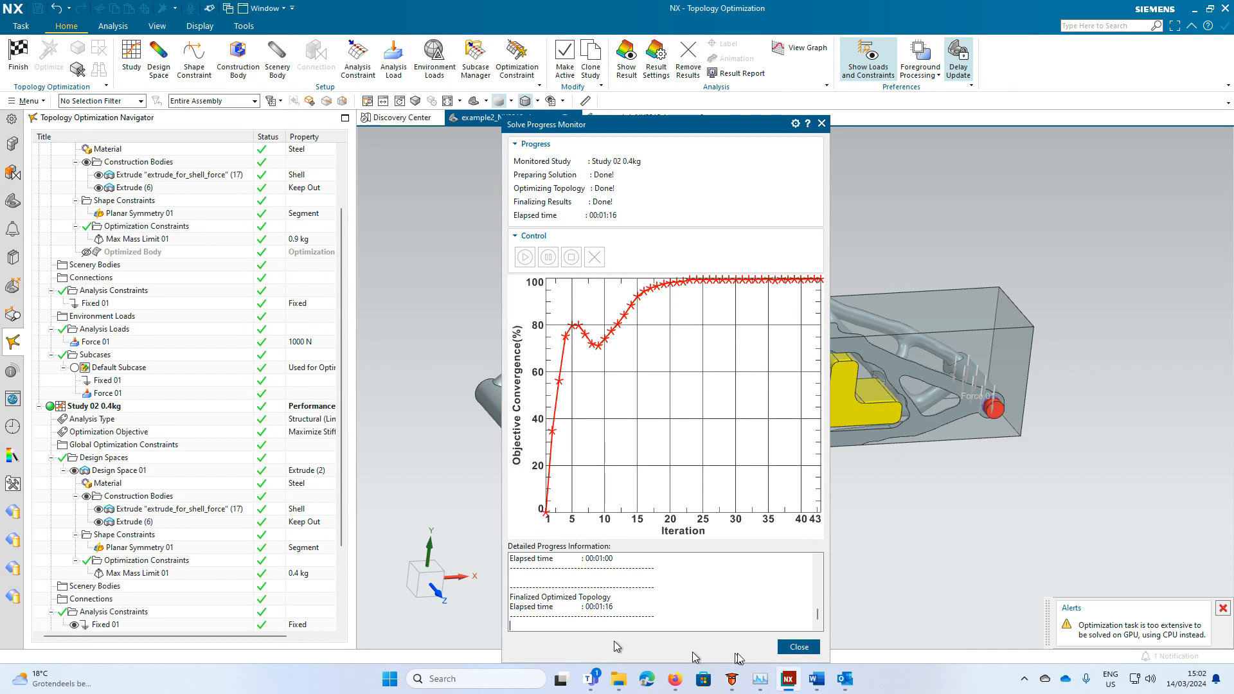
pyautogui.click(799, 646)
pyautogui.moveTo(714, 532); pyautogui.dragTo(508, 444, button='middle')
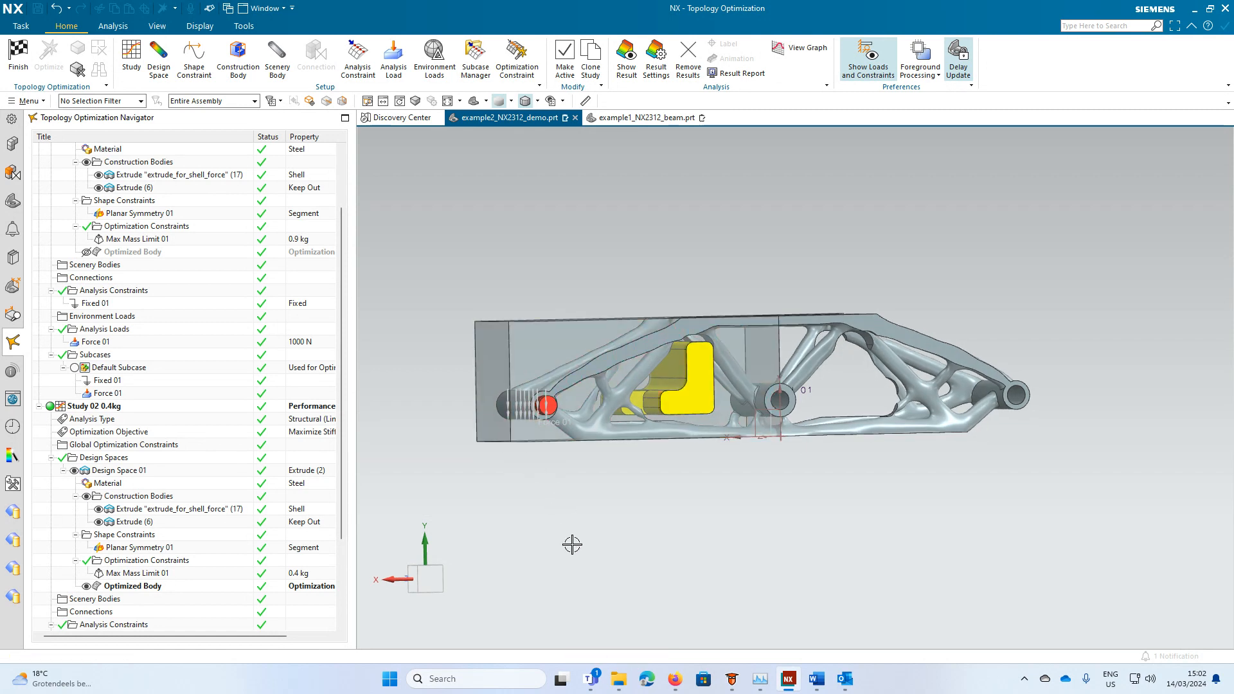
# Show a Study Comparison of displacement magnitude with Study 01 as the left study and Study 02 0.4kg as the right study.
pyautogui.click(626, 61)
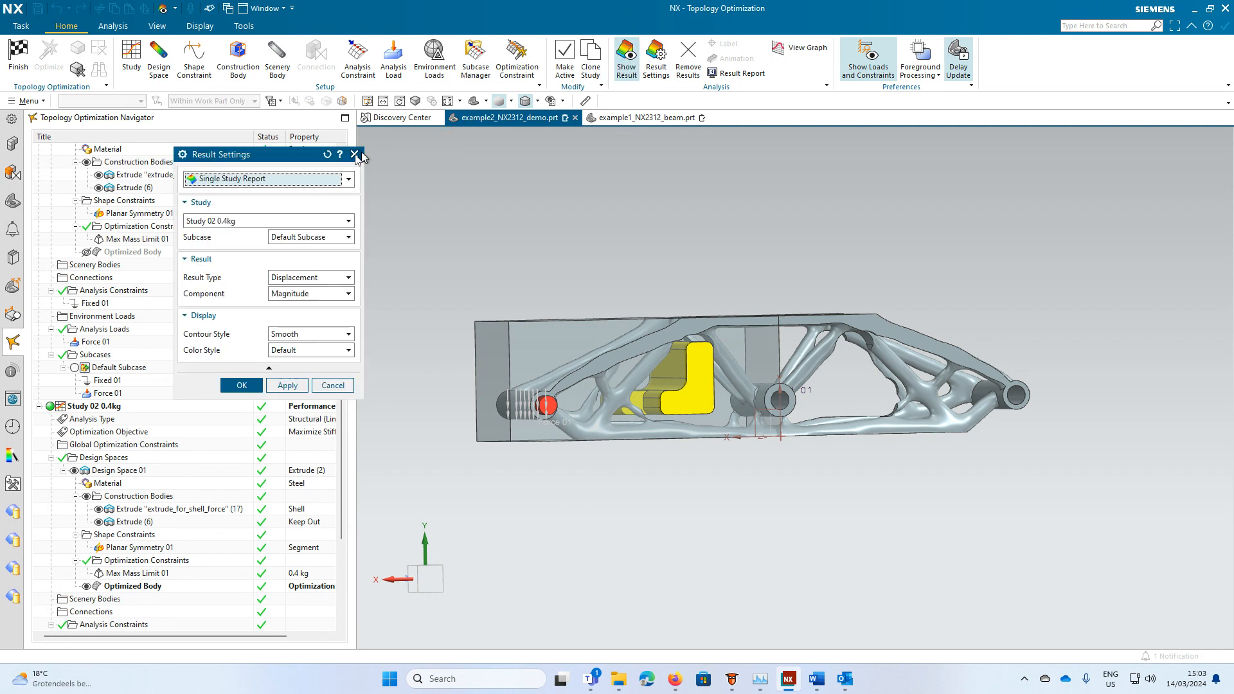
pyautogui.click(349, 178)
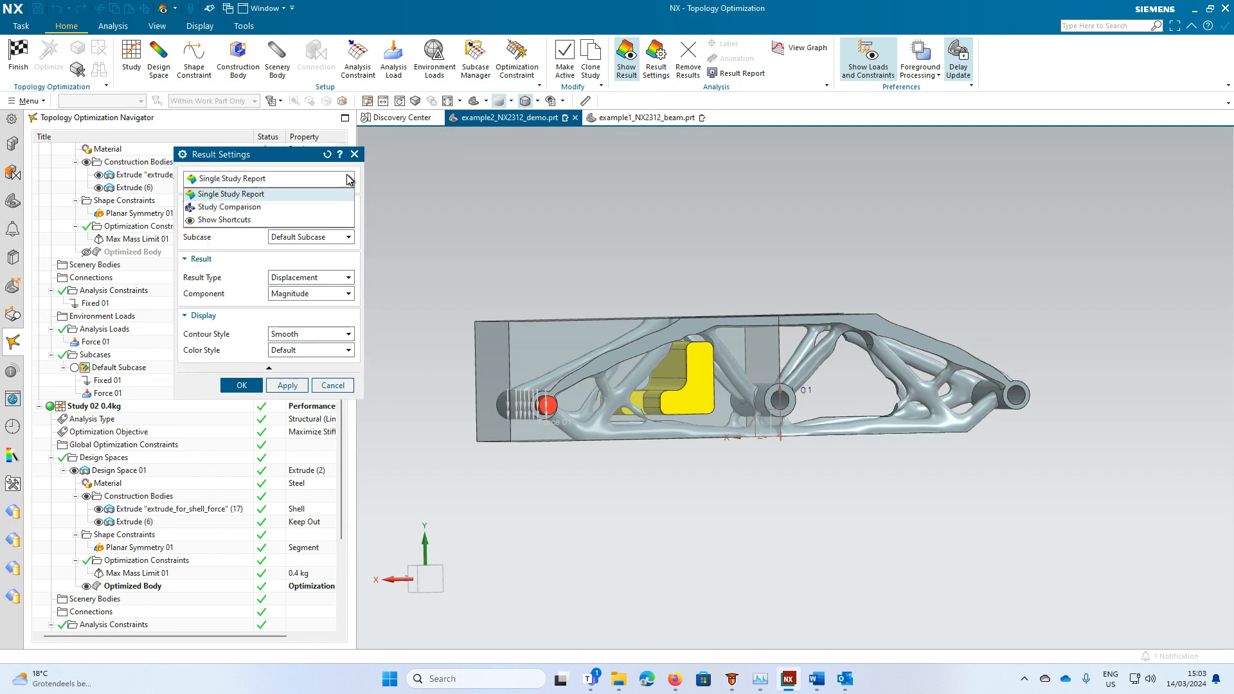
pyautogui.click(283, 206)
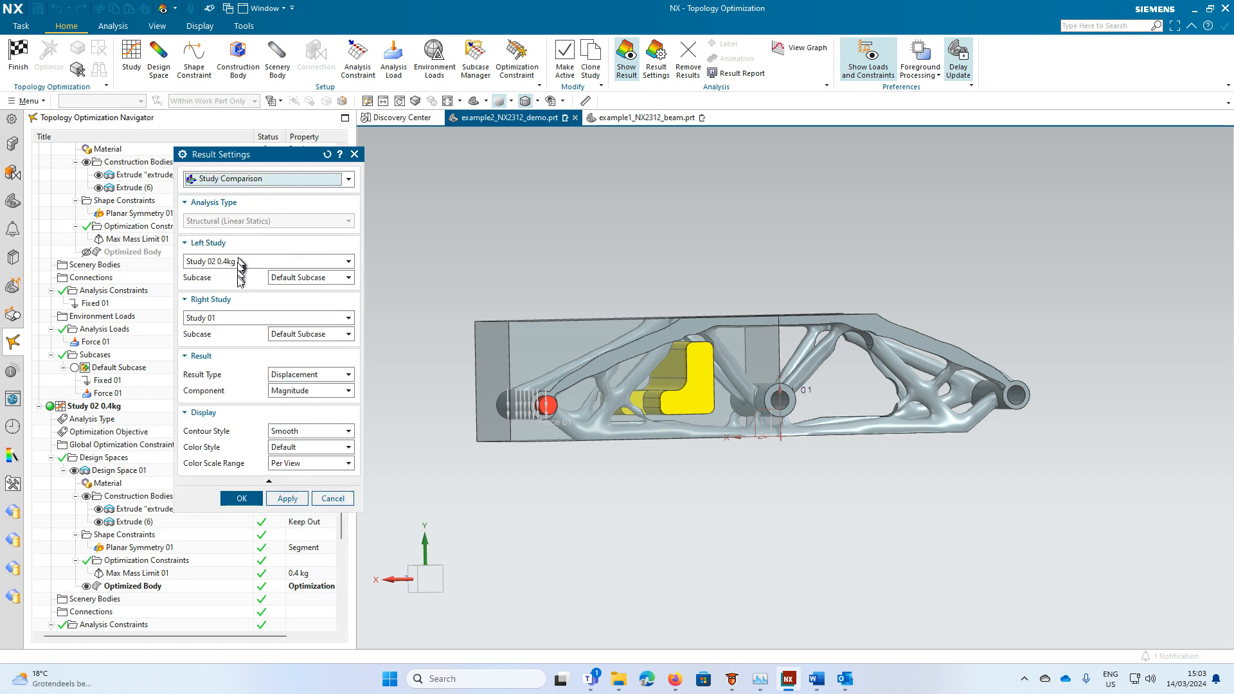
pyautogui.click(346, 261)
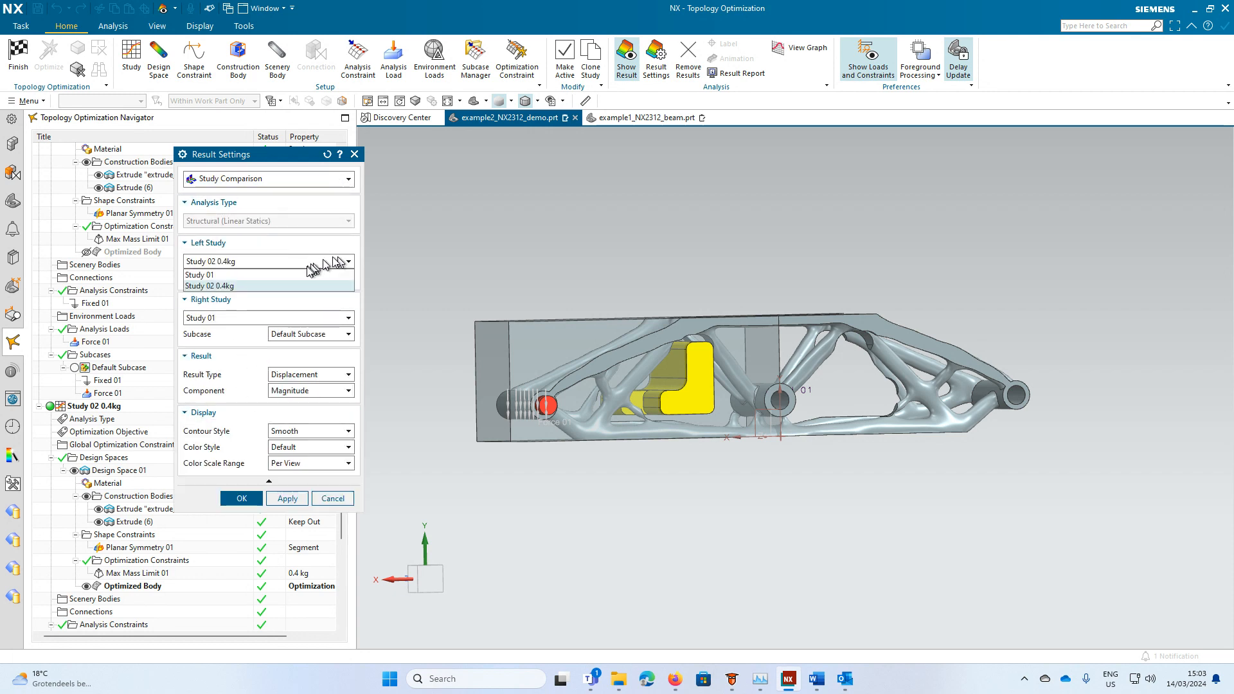
pyautogui.click(305, 274)
pyautogui.click(267, 318)
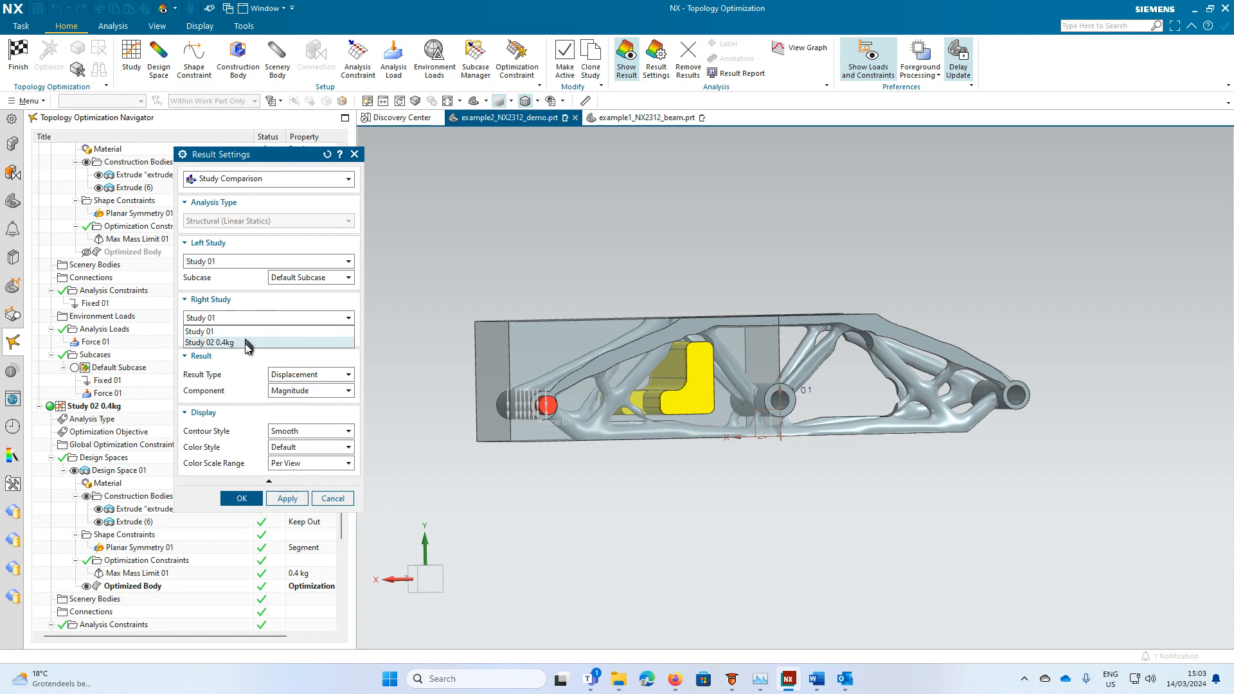
pyautogui.click(251, 342)
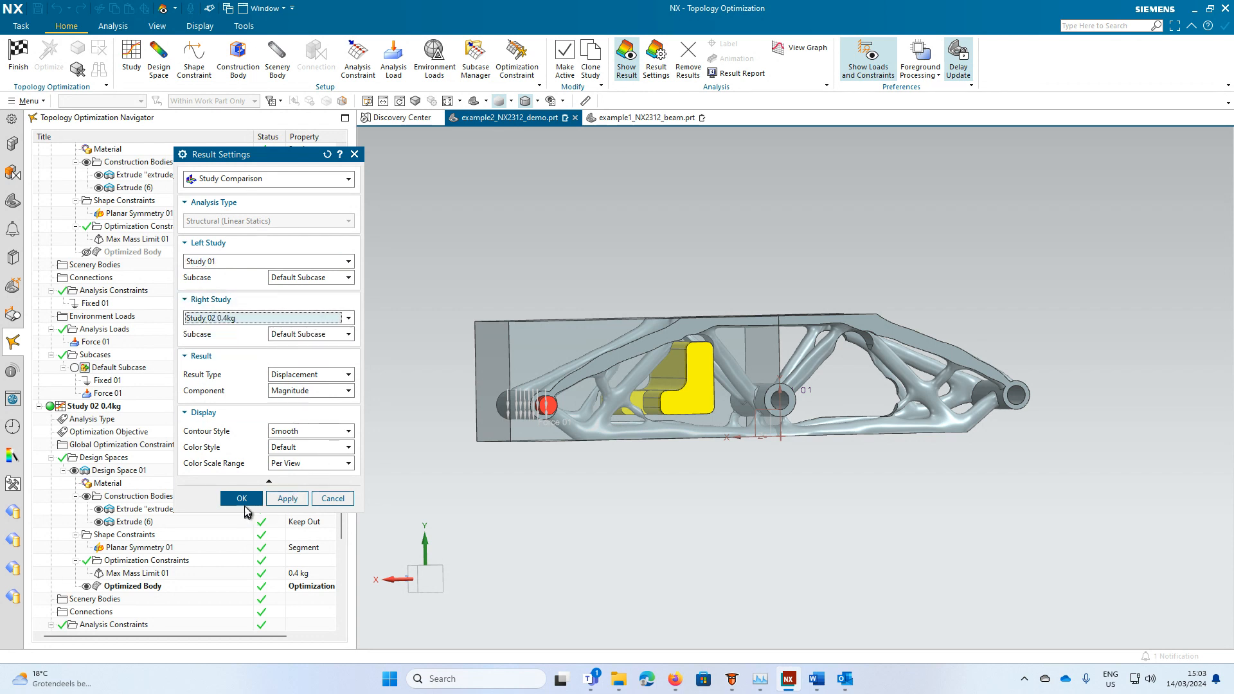
pyautogui.click(243, 502)
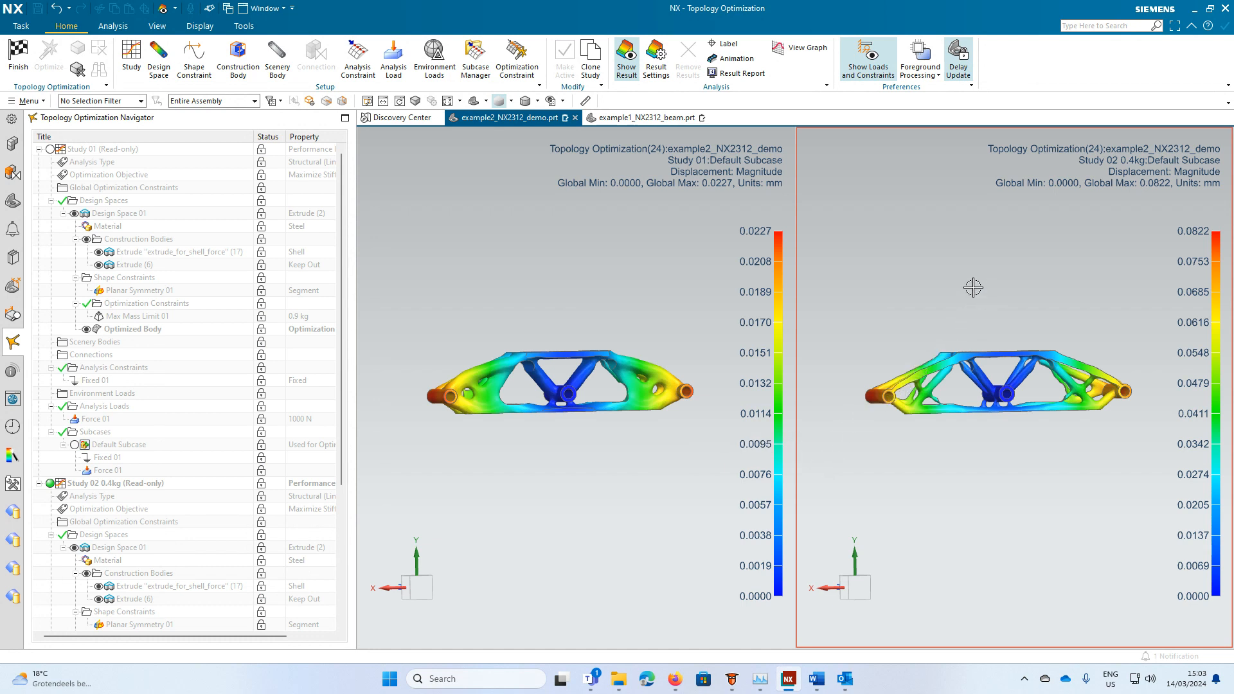
# Examine the displacement contours of both optimized bodies from several angles, and leave the result display.
pyautogui.moveTo(983, 271); pyautogui.dragTo(1012, 300, button='middle')
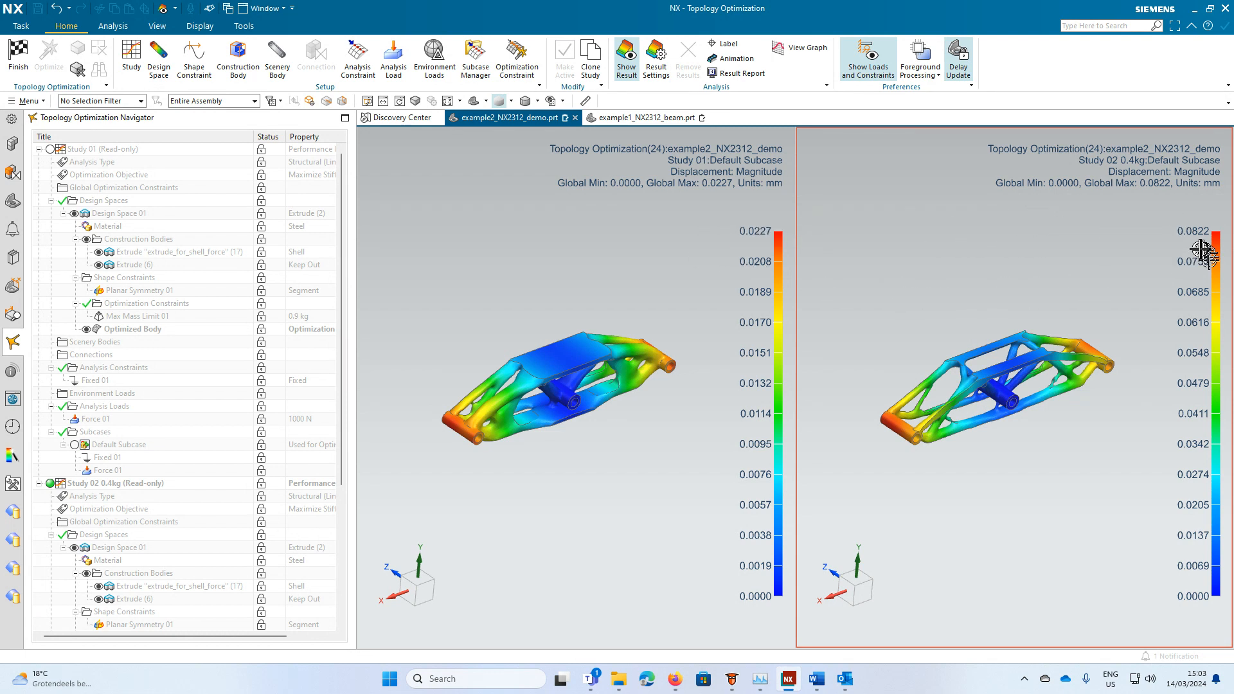
pyautogui.moveTo(1008, 295); pyautogui.dragTo(966, 264, button='middle')
pyautogui.scroll(2, 1037, 343)
pyautogui.scroll(-1, 1017, 361)
pyautogui.scroll(-1, 1017, 361)
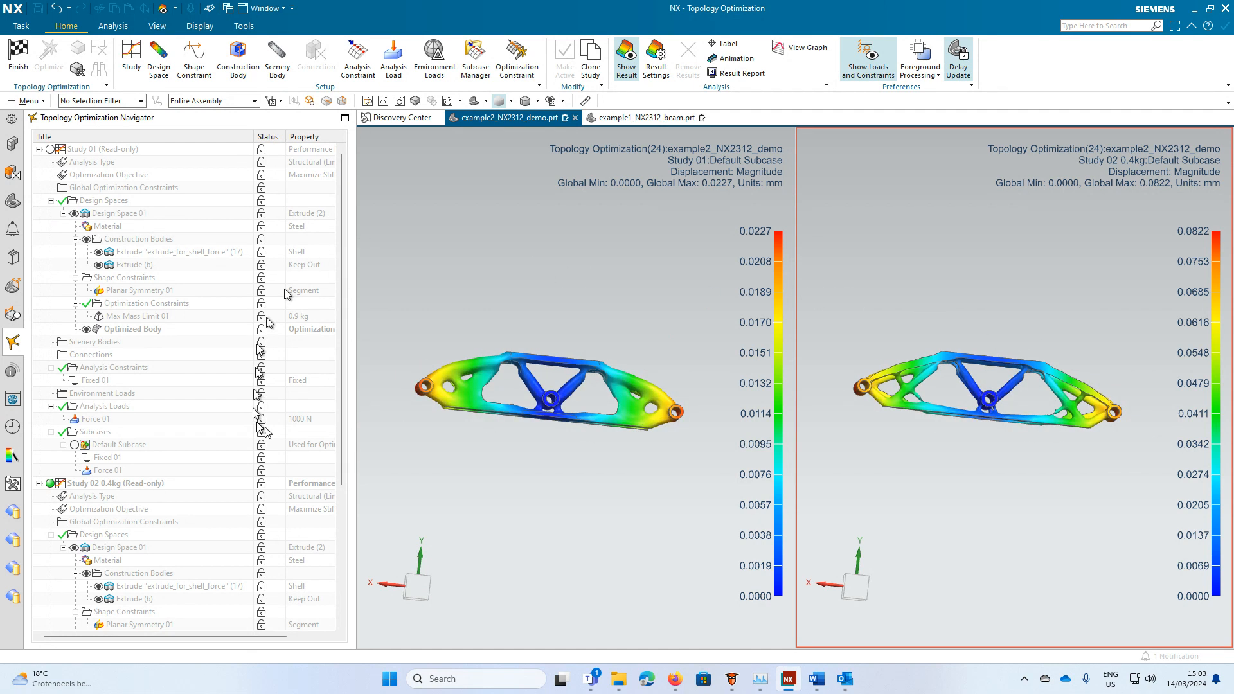
pyautogui.click(626, 61)
pyautogui.click(627, 61)
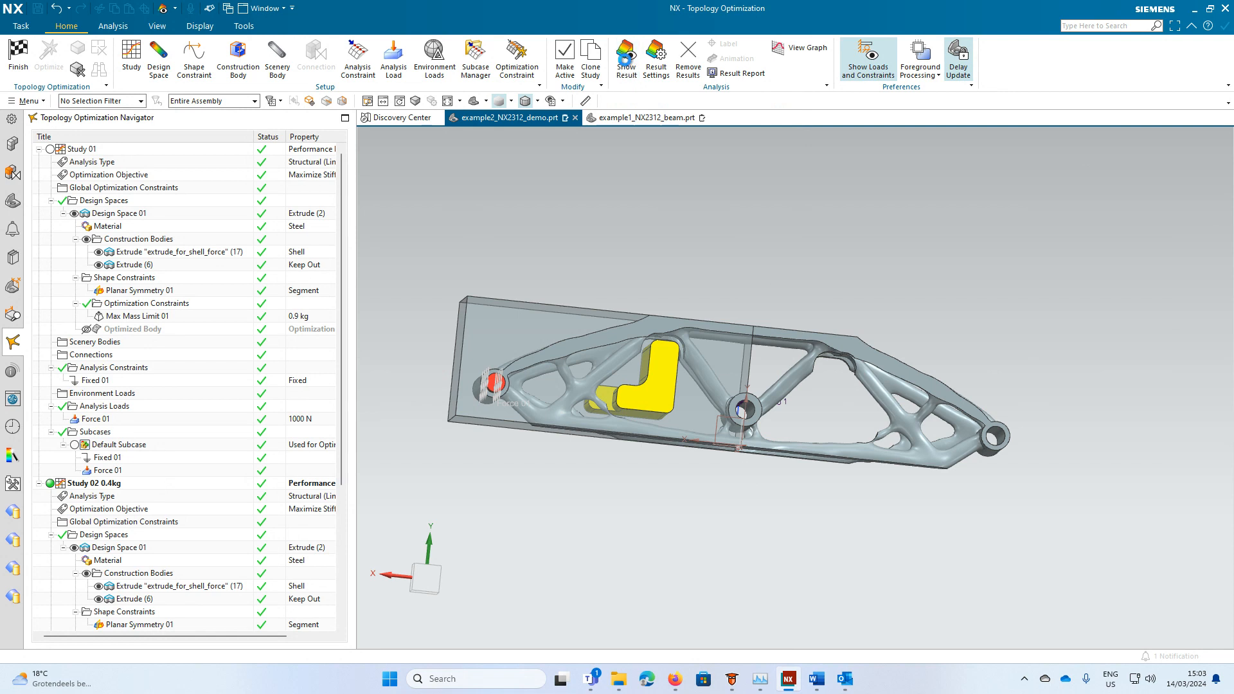
# Switch the result type of the study comparison to Von Mises stress.
pyautogui.click(654, 64)
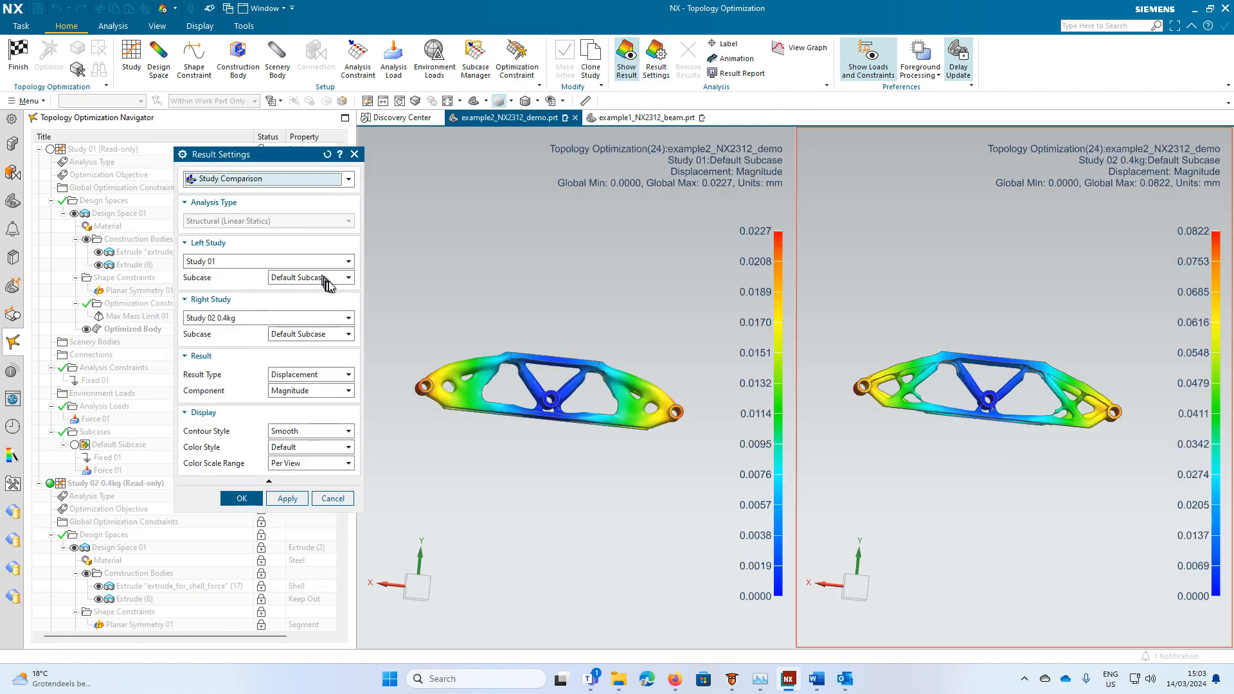
pyautogui.click(348, 375)
pyautogui.click(295, 398)
pyautogui.click(241, 499)
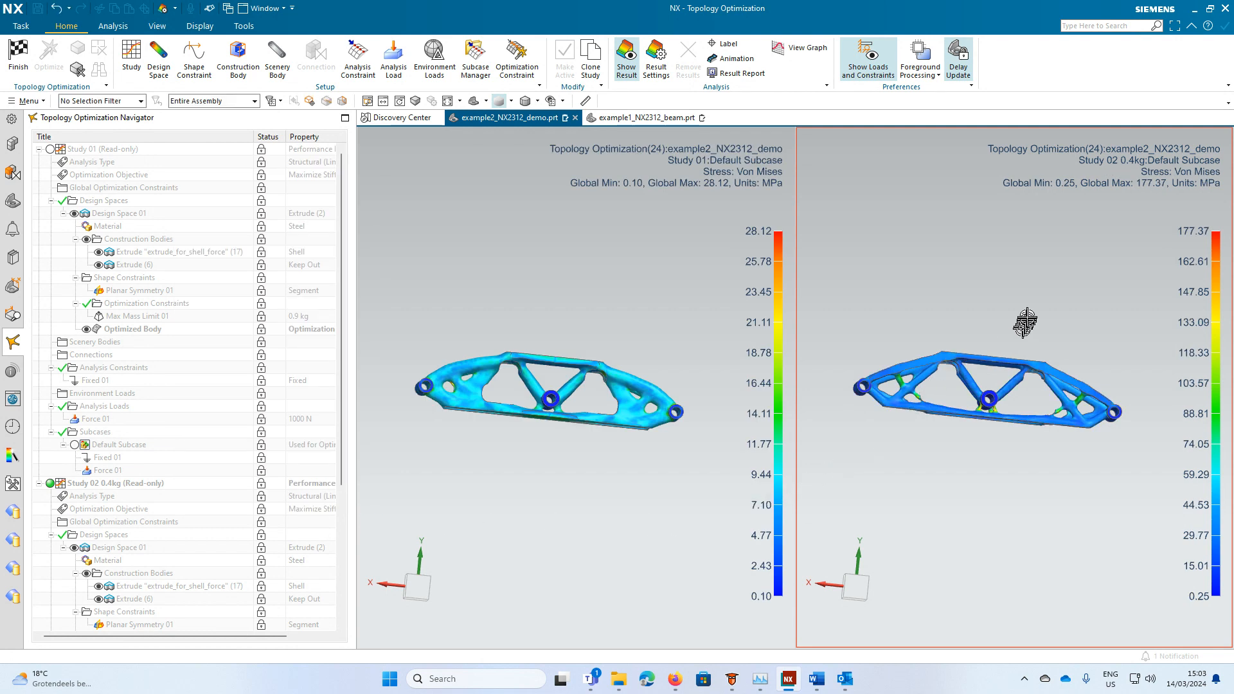
# Examine the Von Mises stress concentrations around the central fixed tube and struts in both studies, and leave the result display.
pyautogui.moveTo(1010, 291); pyautogui.dragTo(1037, 336, button='middle')
pyautogui.scroll(6, 999, 439)
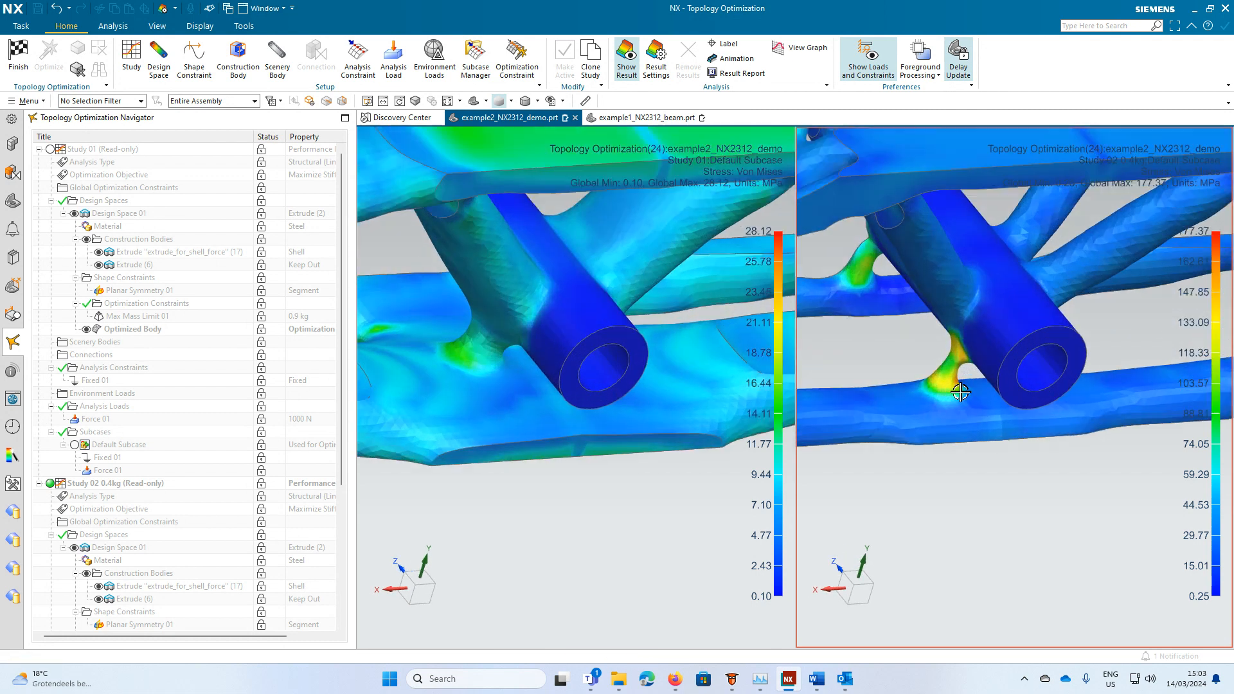
pyautogui.moveTo(949, 382); pyautogui.dragTo(949, 353, button='middle')
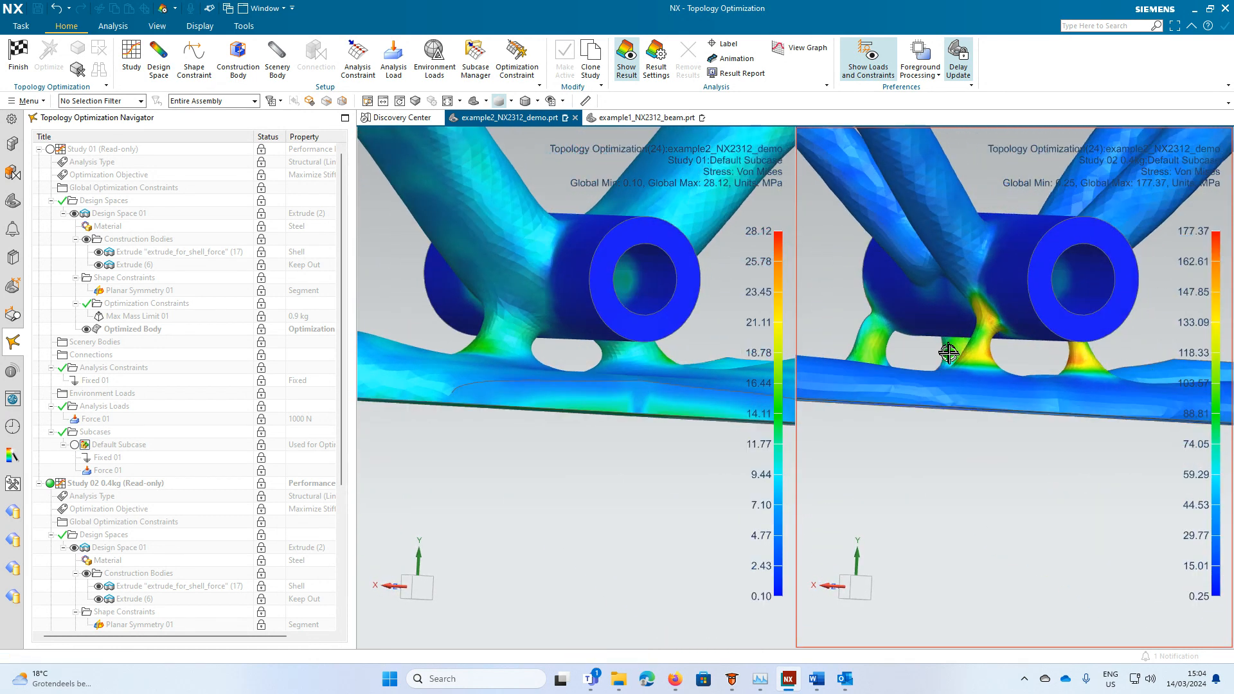
pyautogui.scroll(-4, 954, 356)
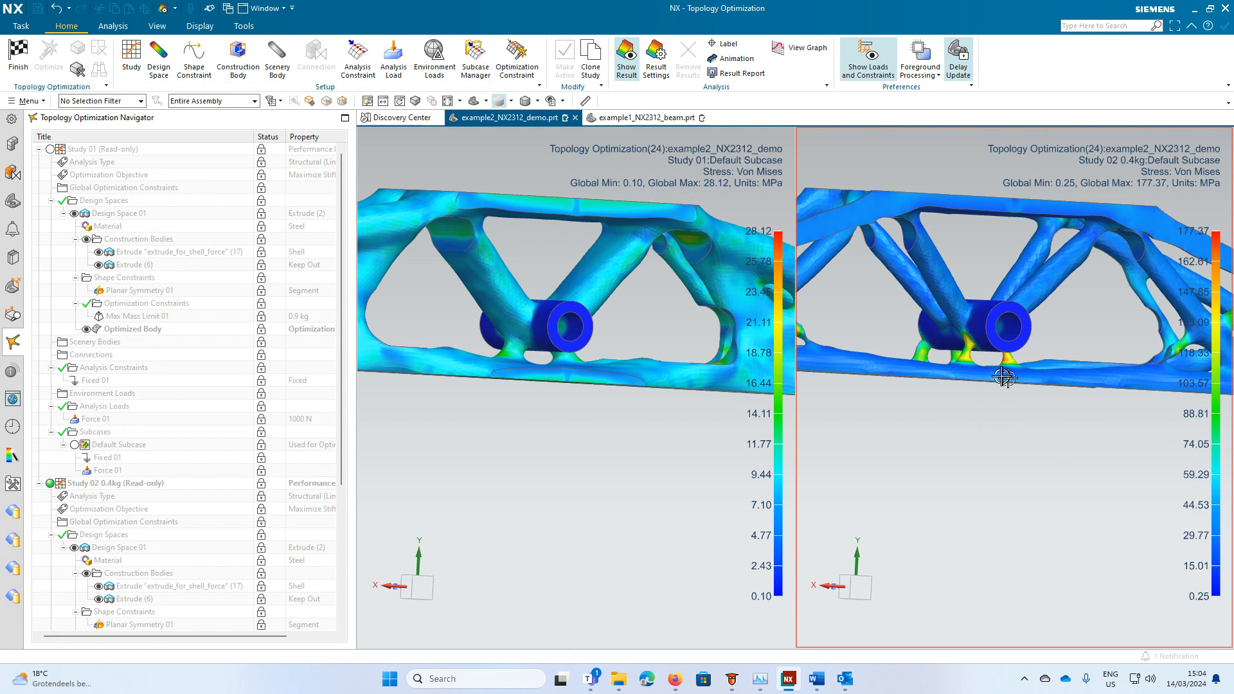
pyautogui.moveTo(993, 380)
pyautogui.mouseDown(button='middle')
pyautogui.moveTo(950, 414)
pyautogui.moveTo(977, 367)
pyautogui.mouseUp(button='middle')
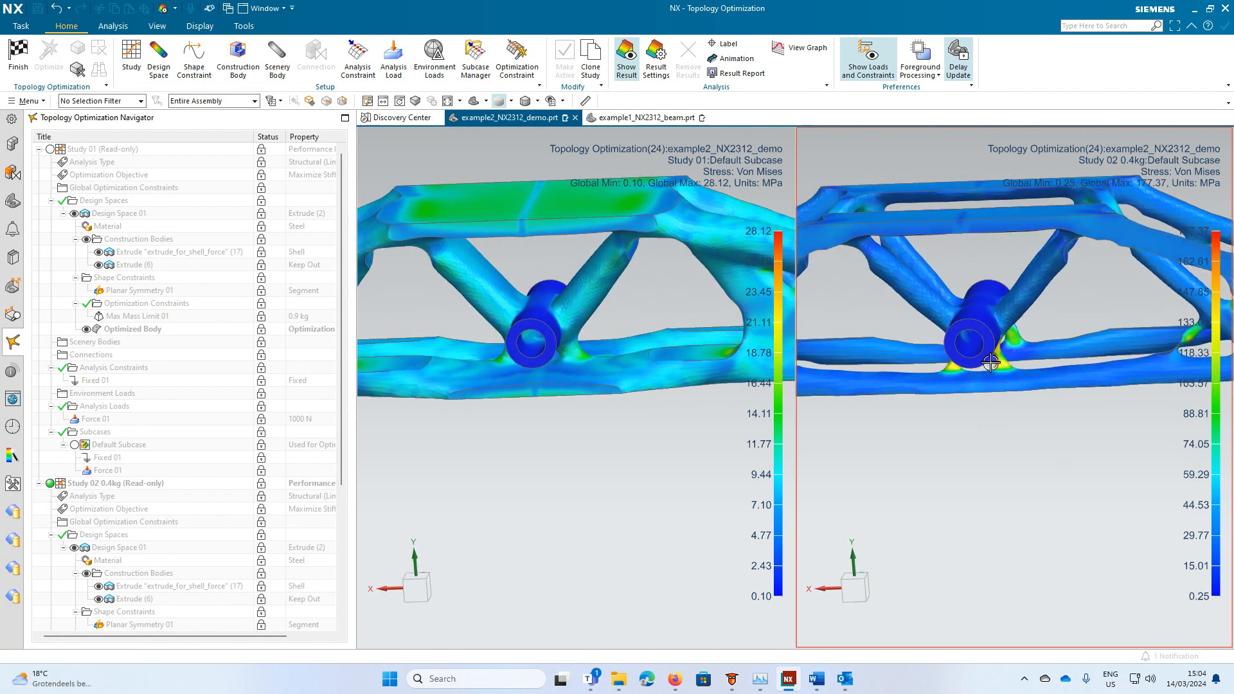
pyautogui.moveTo(1056, 408); pyautogui.dragTo(982, 424, button='middle')
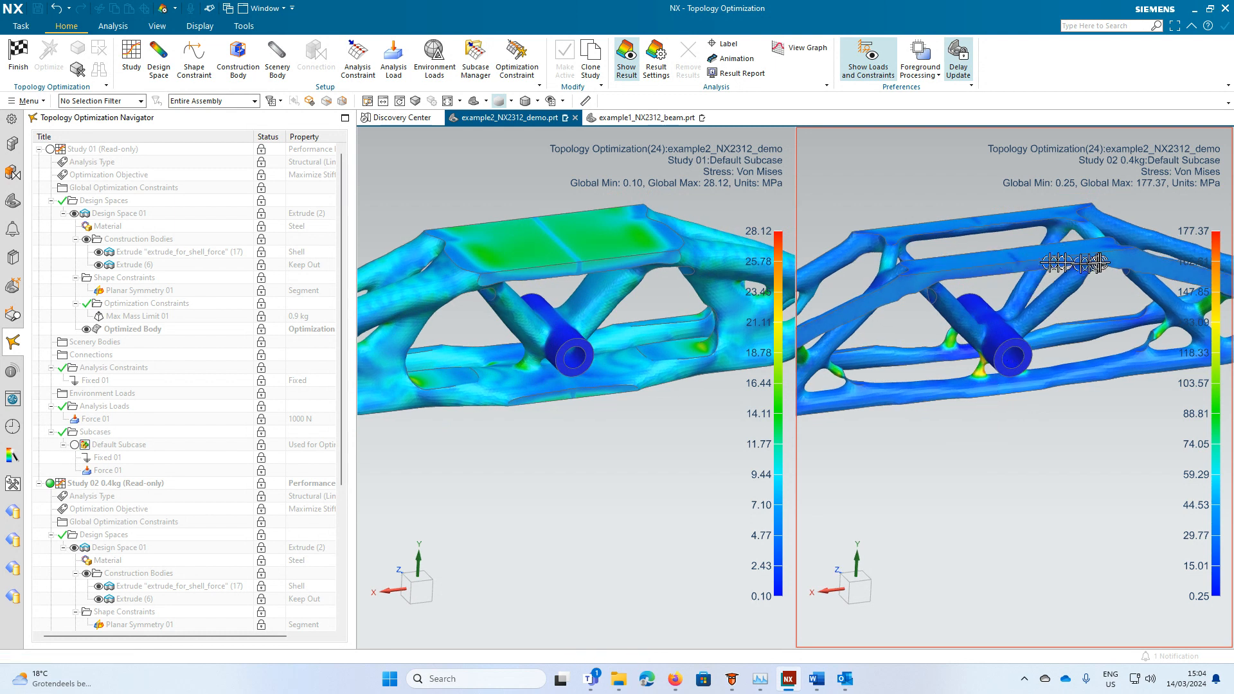
pyautogui.moveTo(1011, 418); pyautogui.dragTo(1003, 388, button='middle')
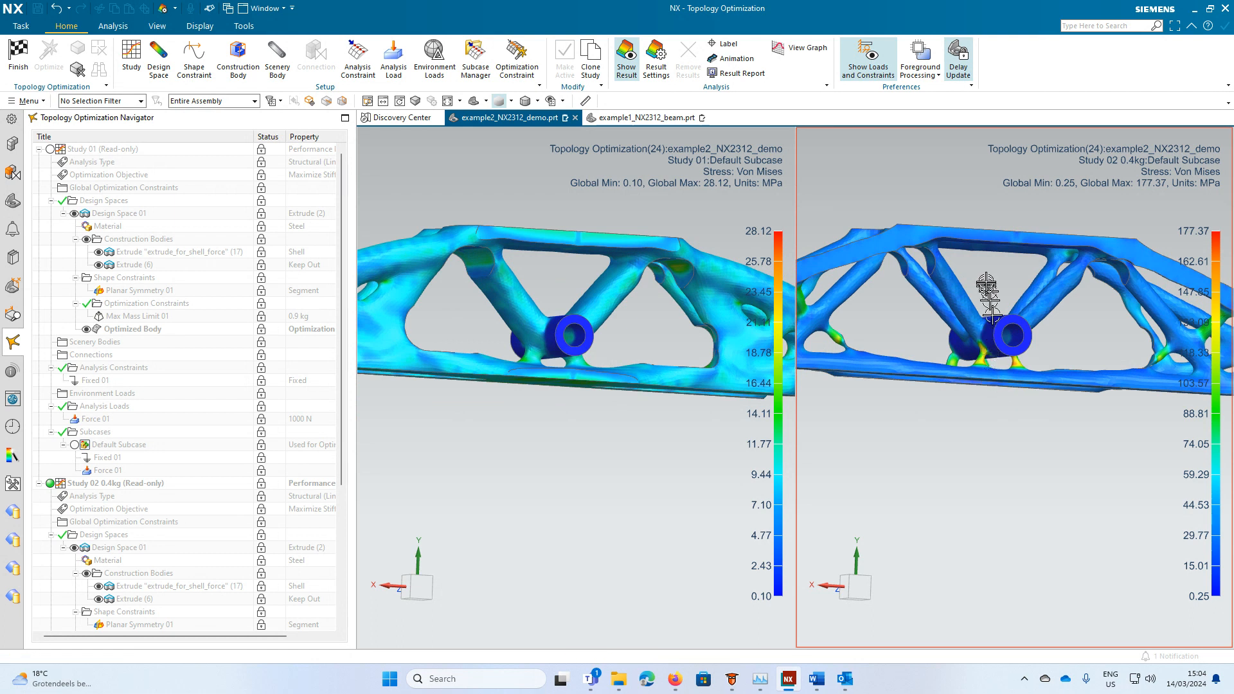
pyautogui.scroll(-1, 980, 354)
pyautogui.scroll(4, 973, 386)
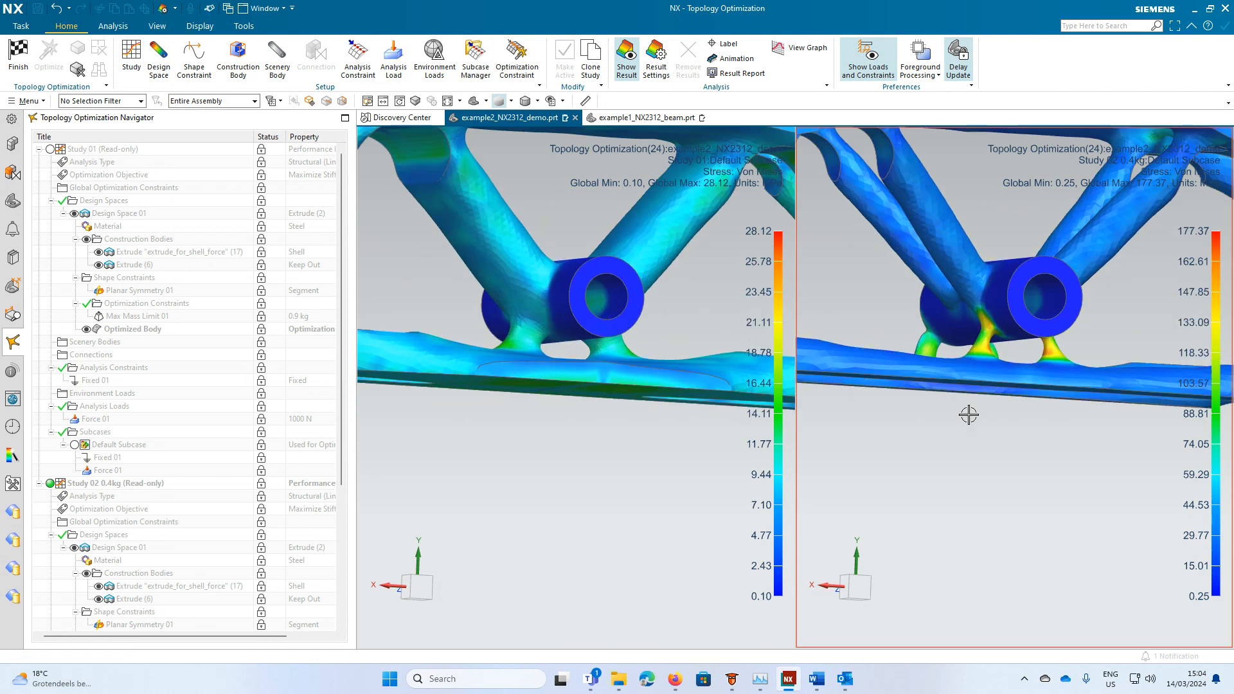
pyautogui.scroll(-5, 955, 373)
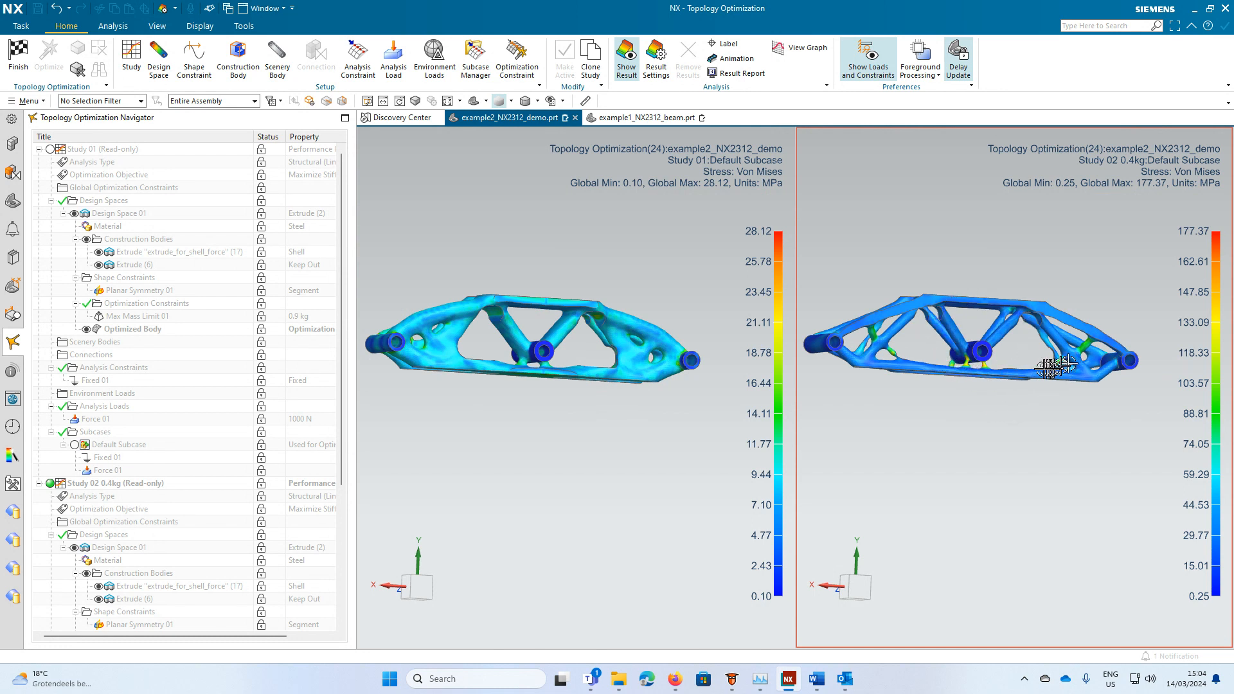
pyautogui.scroll(-1, 1041, 371)
pyautogui.moveTo(996, 356); pyautogui.dragTo(982, 380, button='middle')
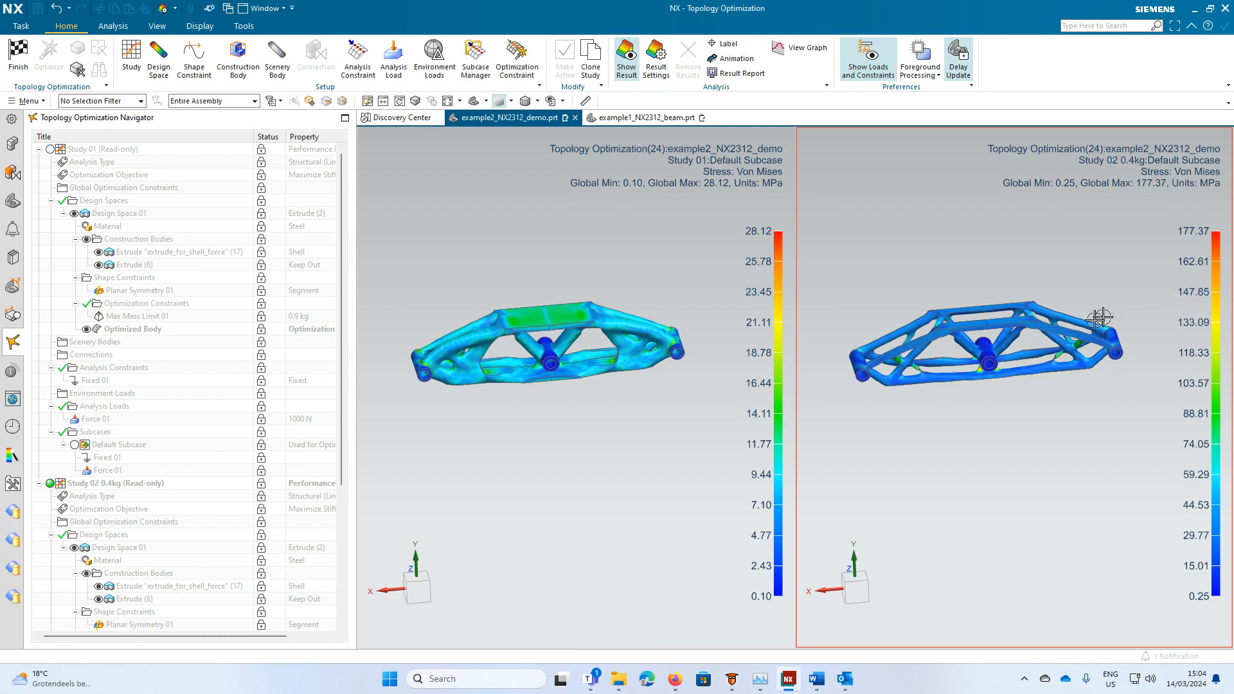
pyautogui.click(632, 61)
# Clone Study 02 0.4kg and rename the copy as Study 02 0.4kg 150MPa.
pyautogui.click(118, 485)
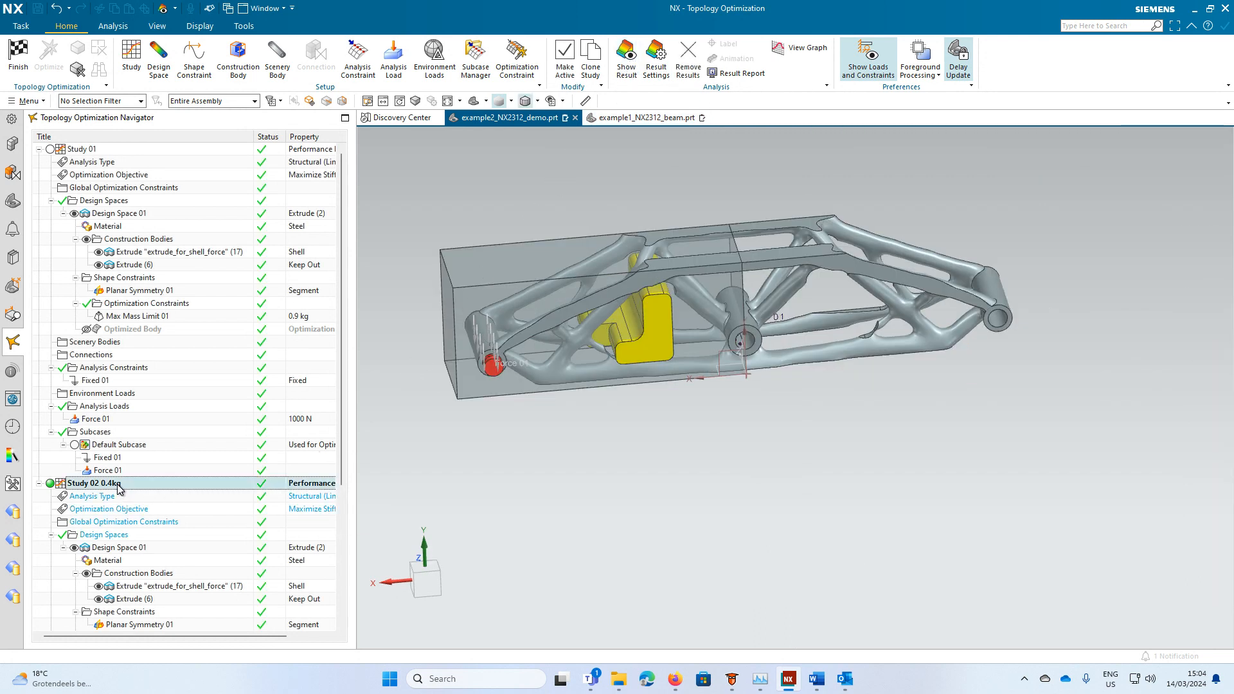
pyautogui.rightClick(120, 487)
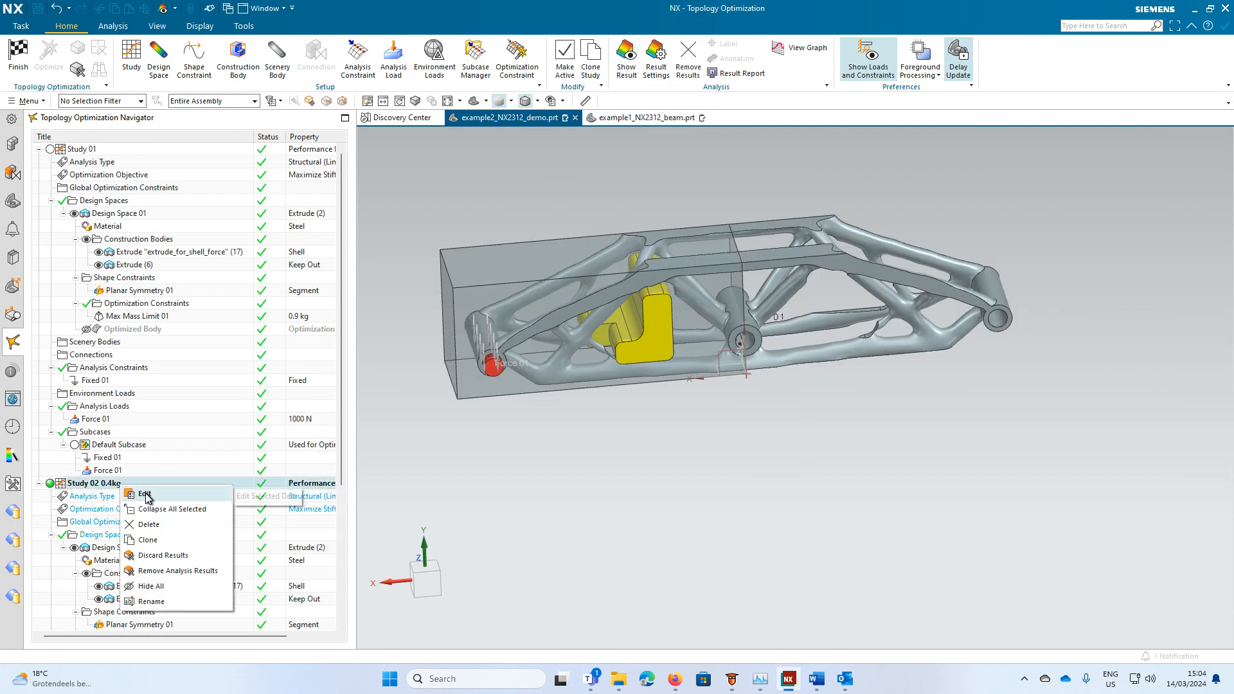
pyautogui.click(166, 554)
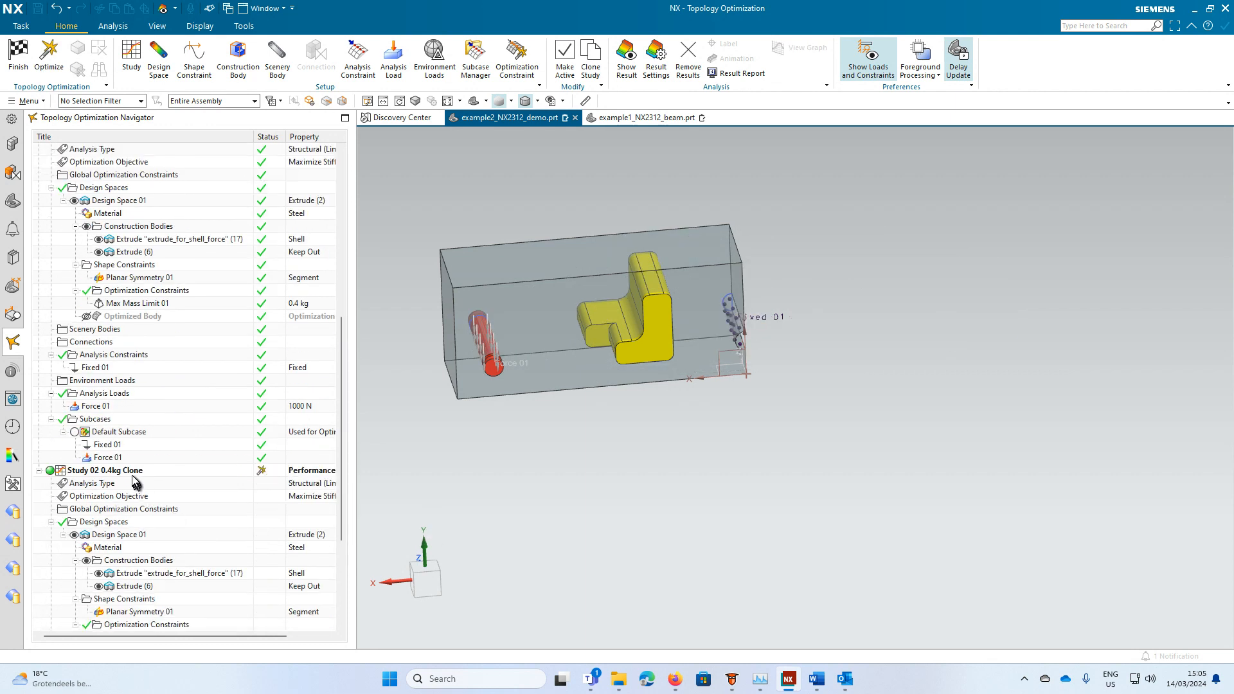
pyautogui.click(132, 478)
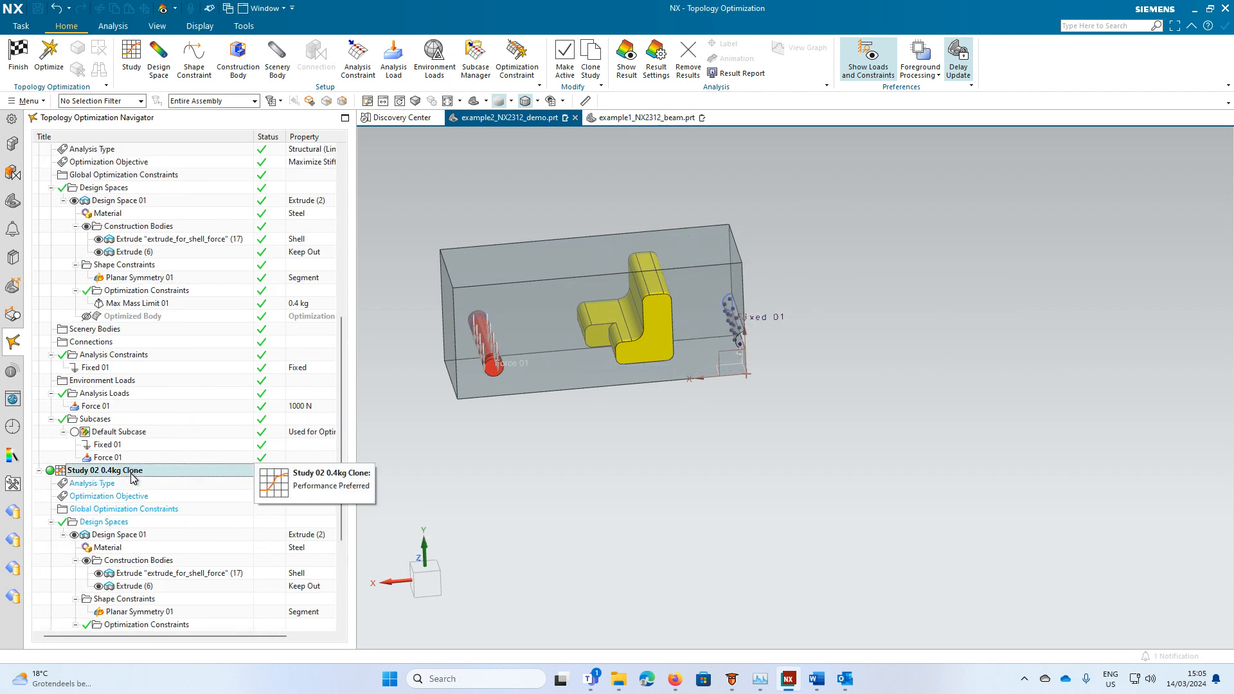
pyautogui.rightClick(131, 478)
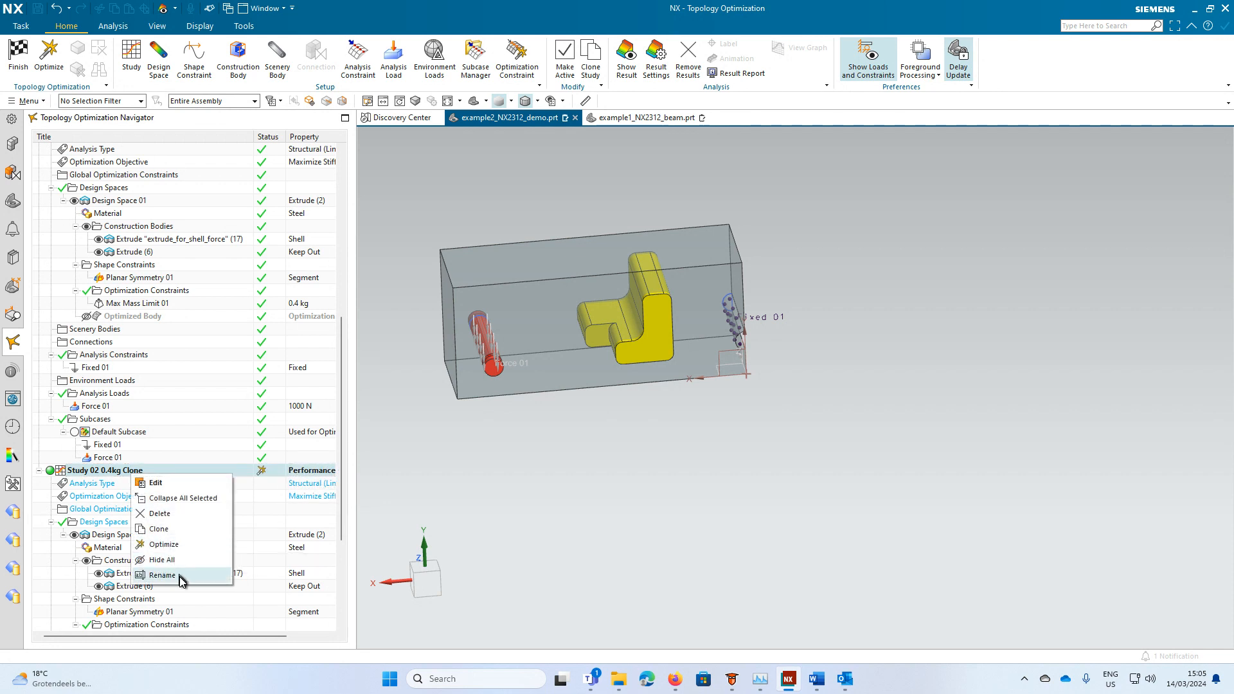
pyautogui.click(162, 575)
pyautogui.click(154, 471)
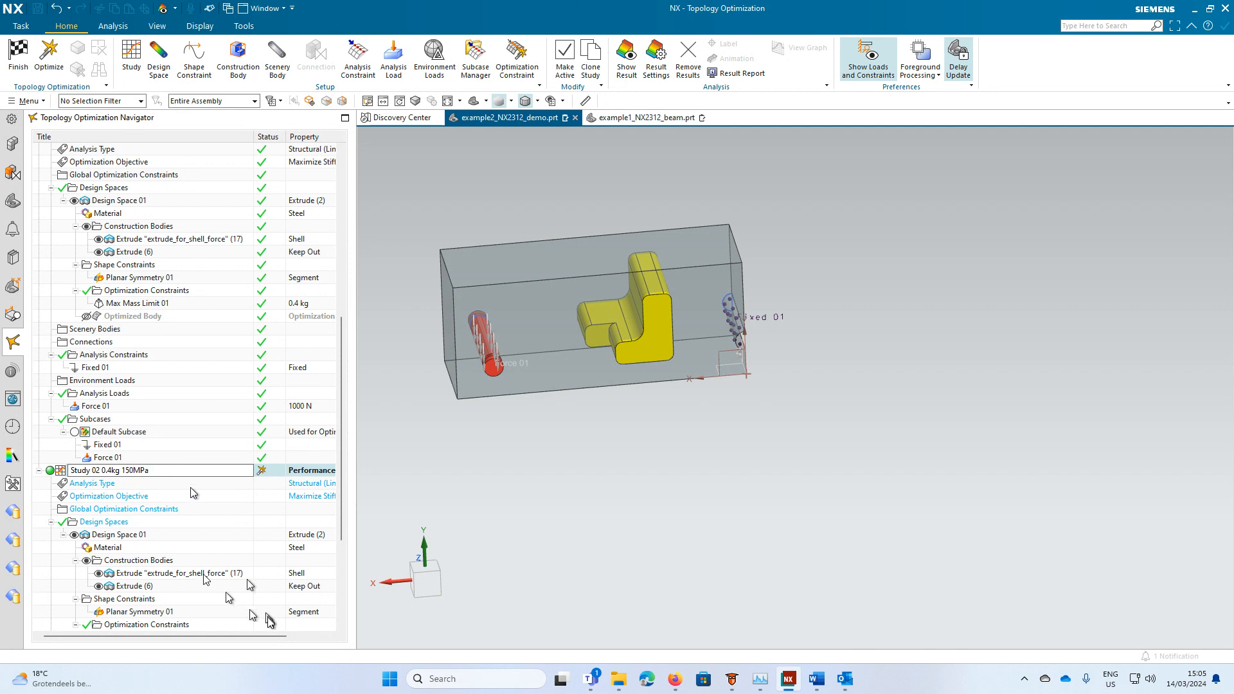
# Review the optimization objective settings of Study 02 0.4kg 150MPa.
pyautogui.click(135, 498)
pyautogui.rightClick(136, 501)
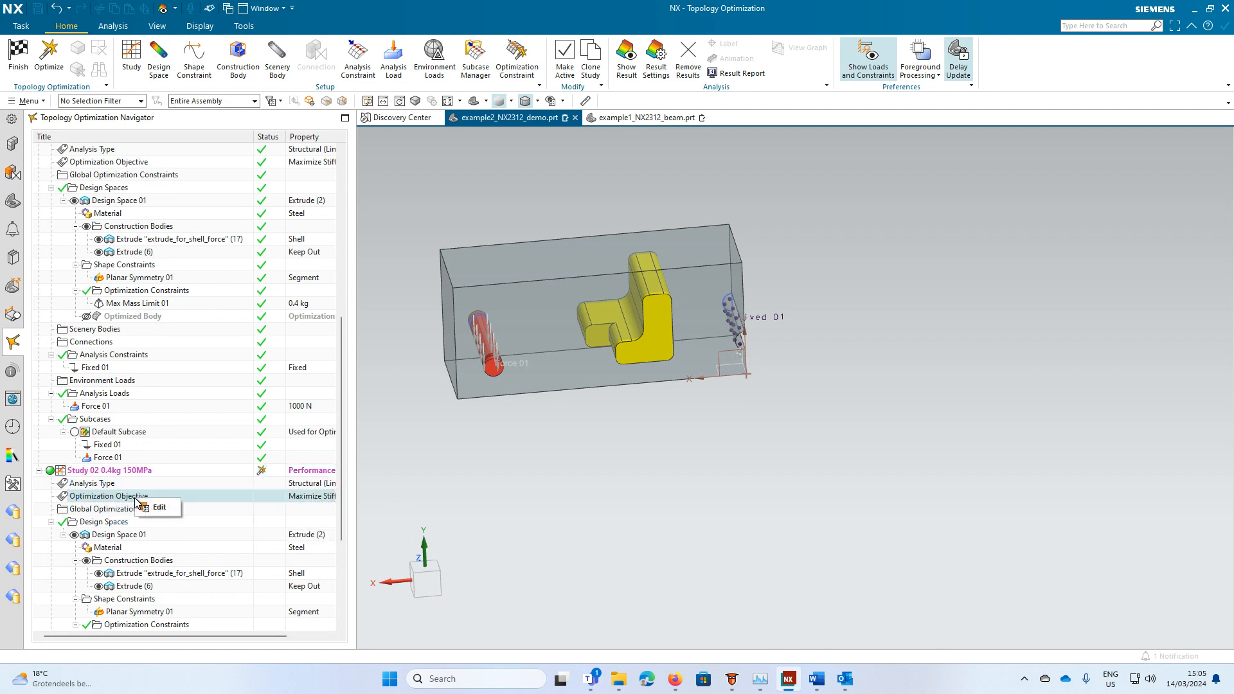
pyautogui.click(154, 509)
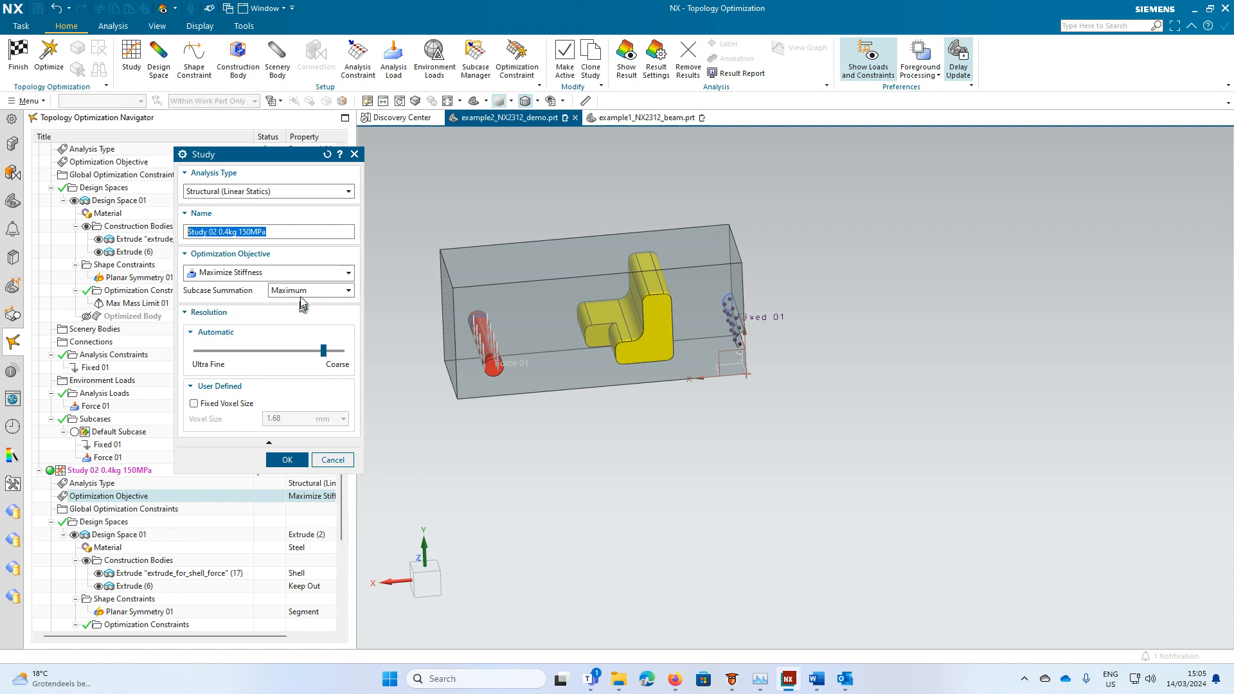
pyautogui.click(319, 280)
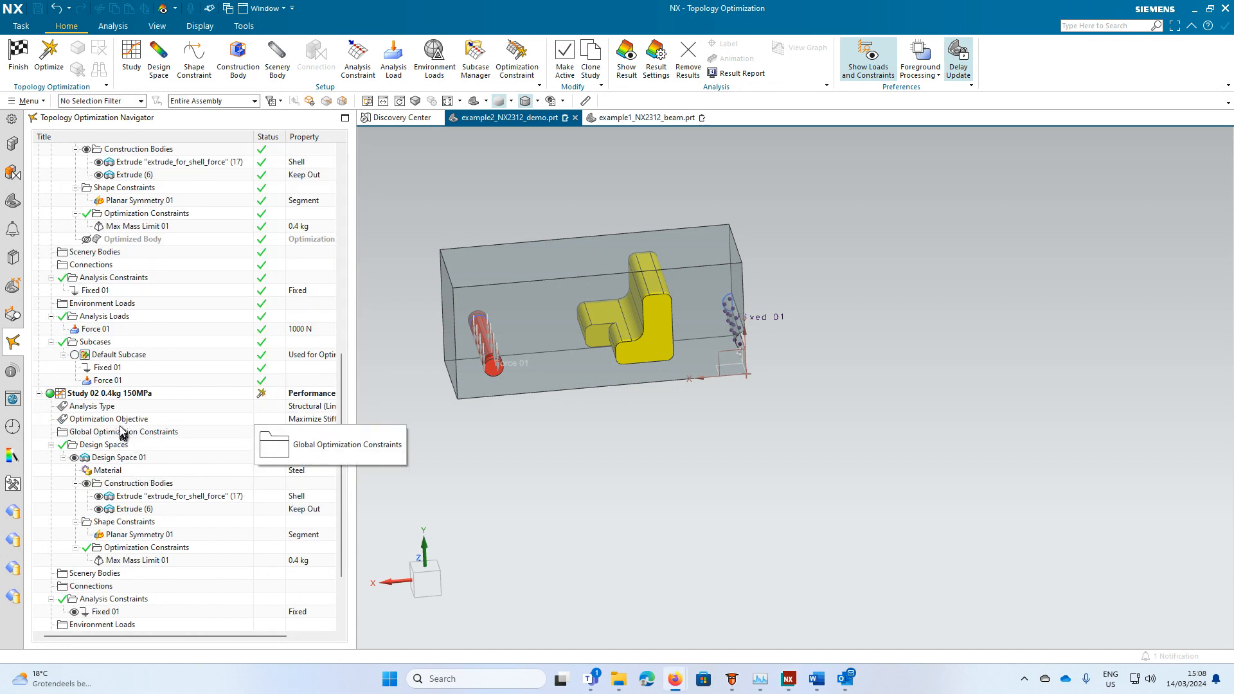
pyautogui.click(119, 422)
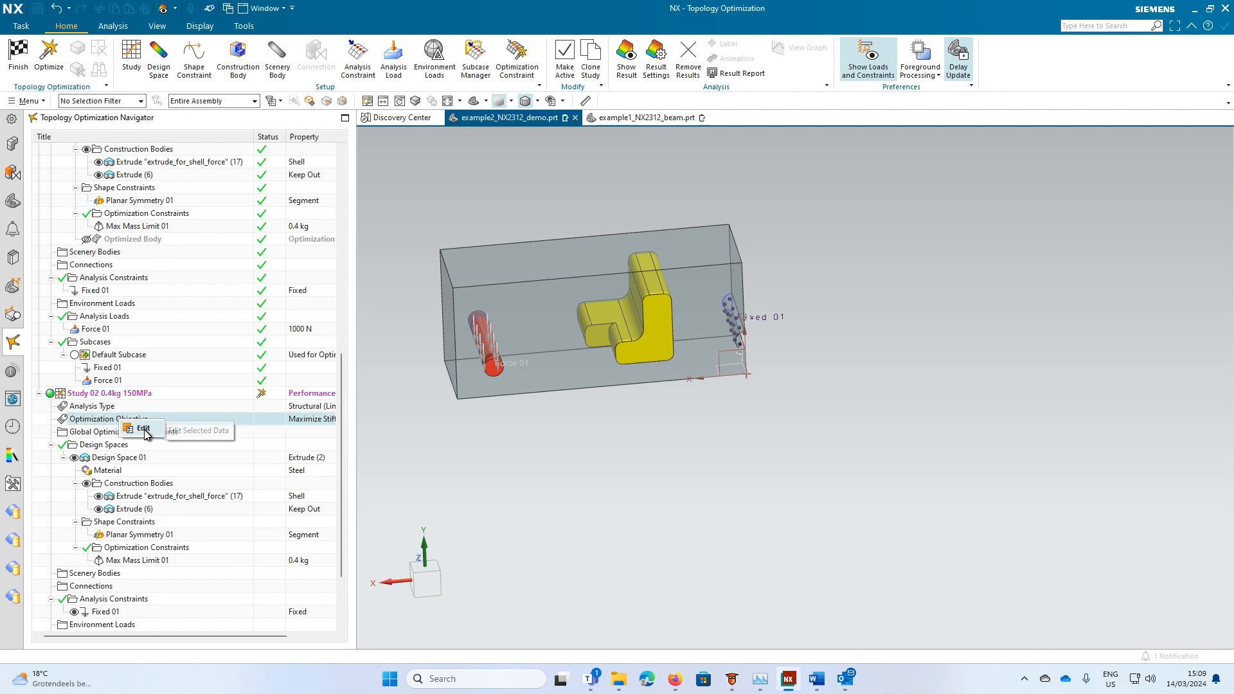
pyautogui.doubleClick(146, 423)
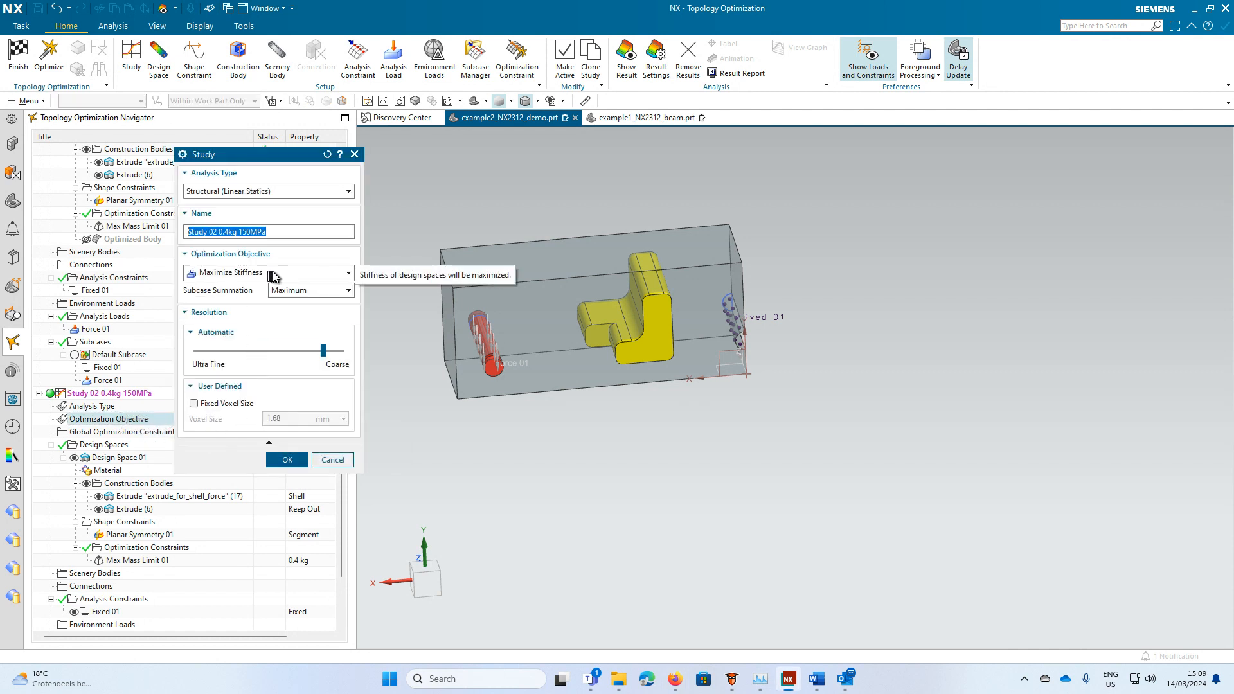
pyautogui.click(287, 460)
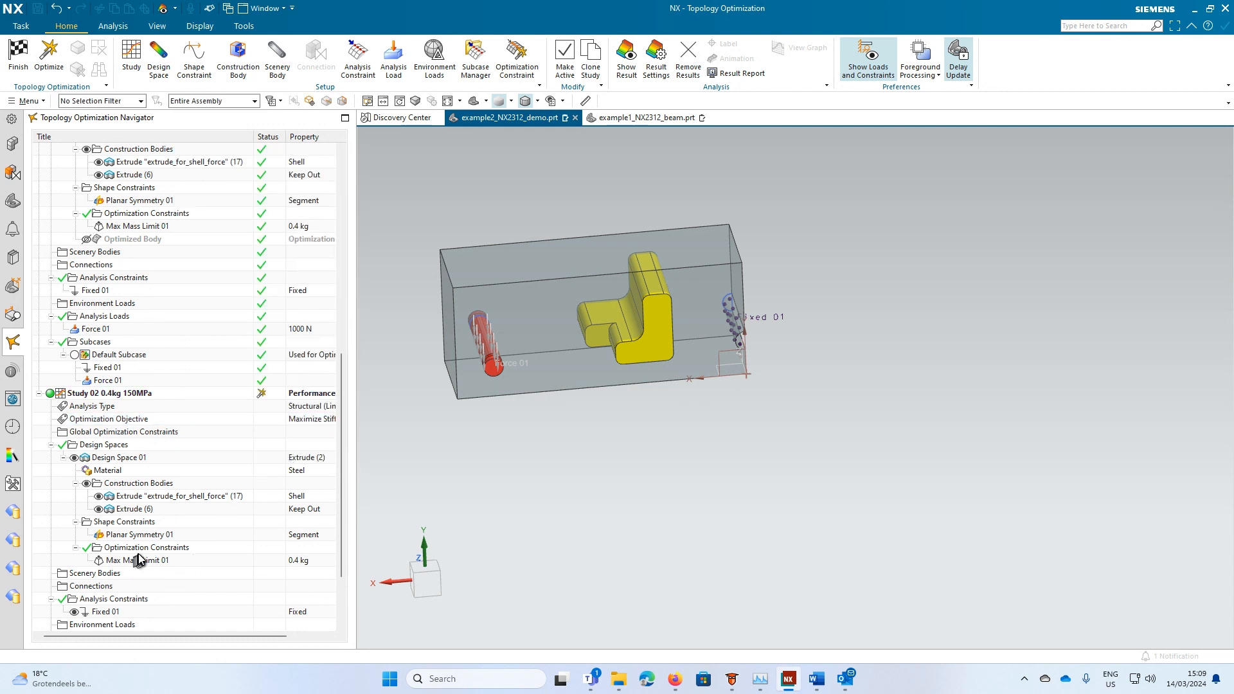
# Add a Max Stress Limit optimization constraint with absolute stress type and a maximum of 150 MPa to Study 02 0.4kg 150MPa.
pyautogui.click(139, 551)
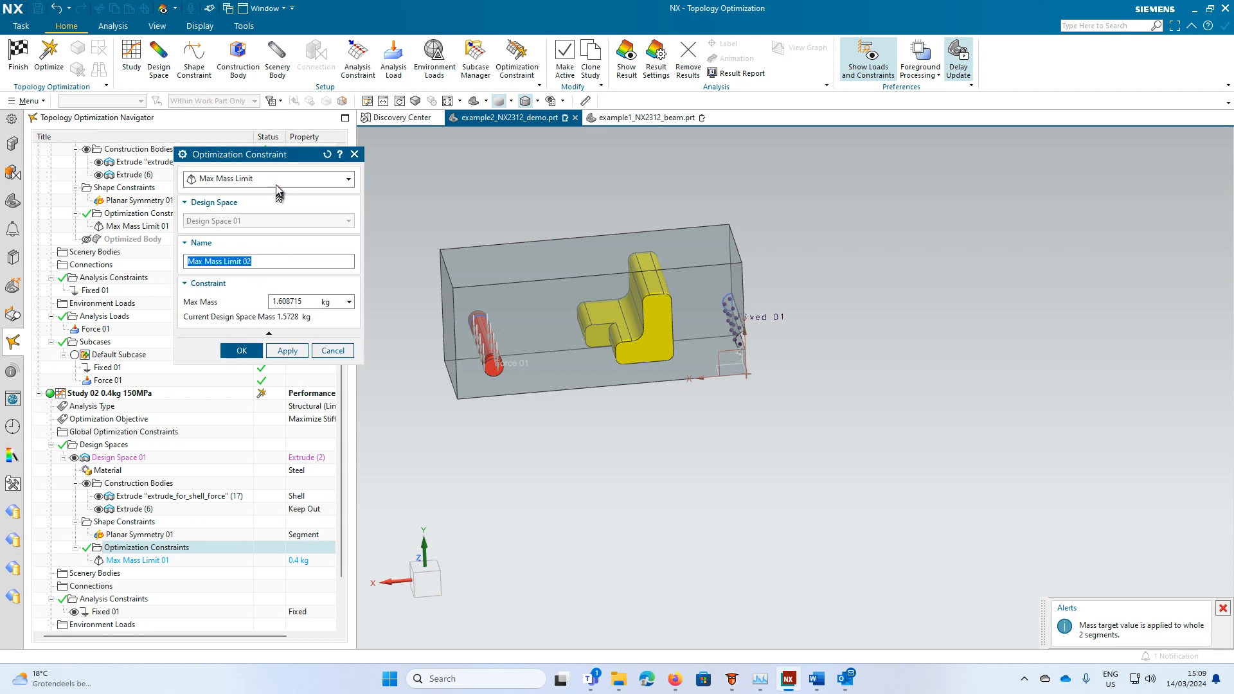
pyautogui.click(279, 180)
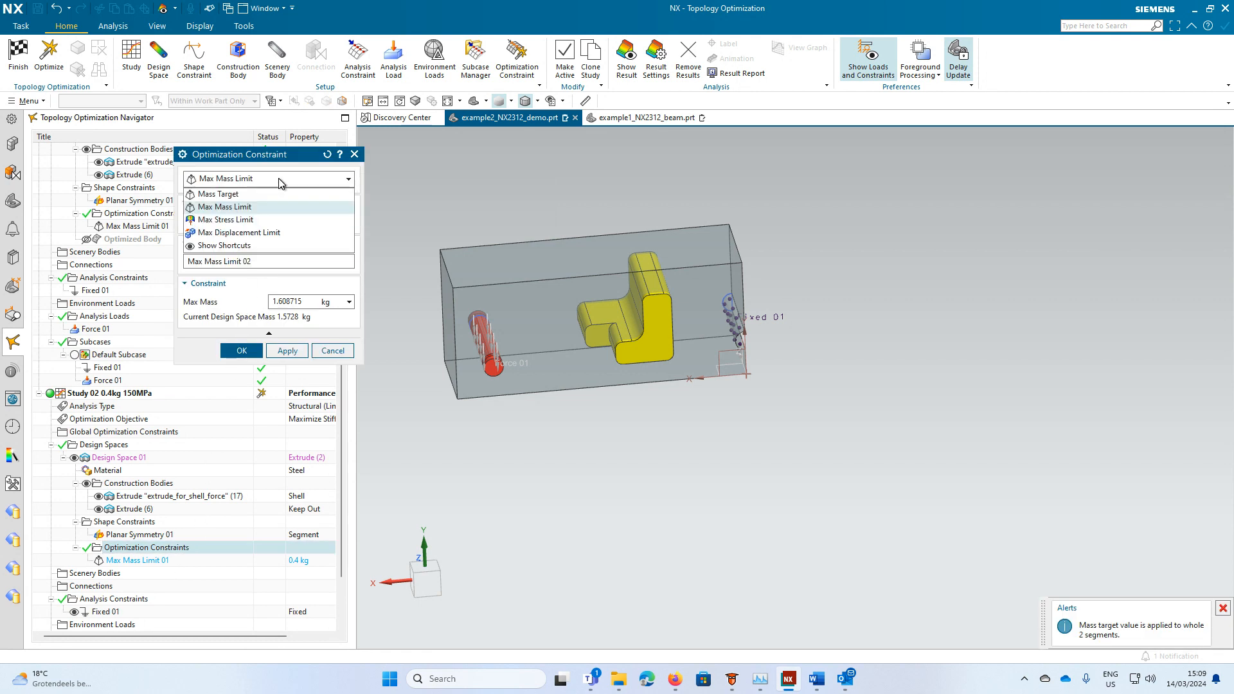
pyautogui.click(252, 219)
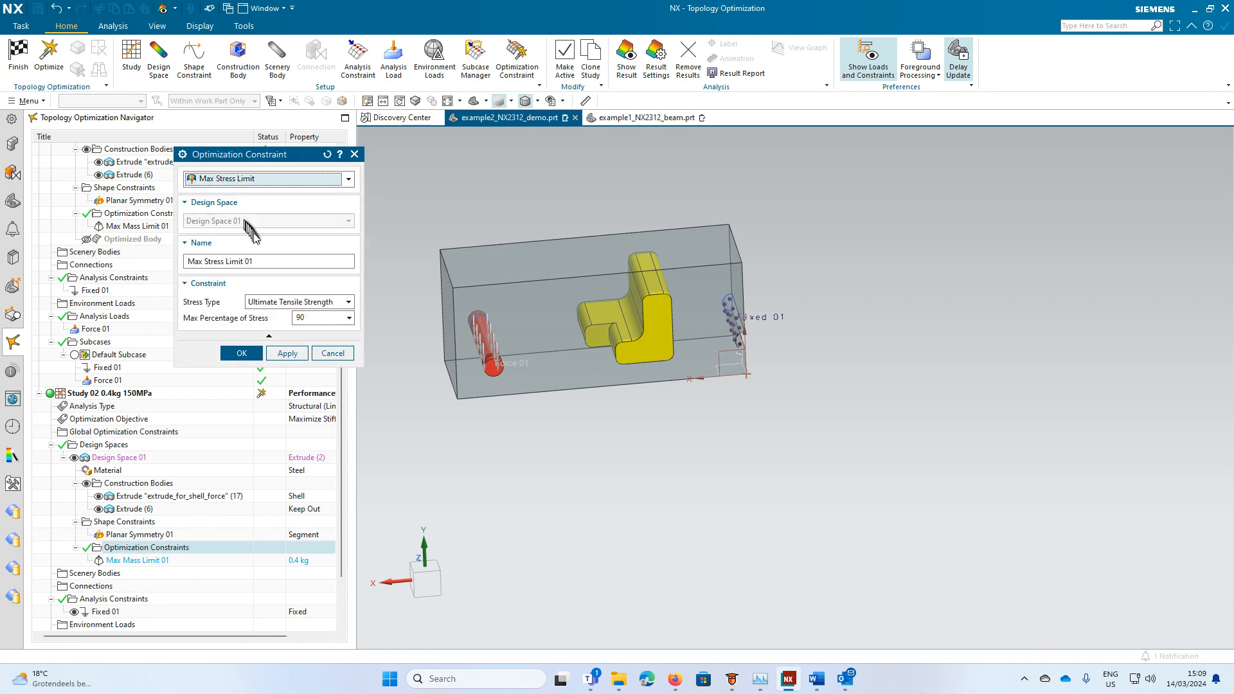
pyautogui.click(316, 302)
pyautogui.click(314, 337)
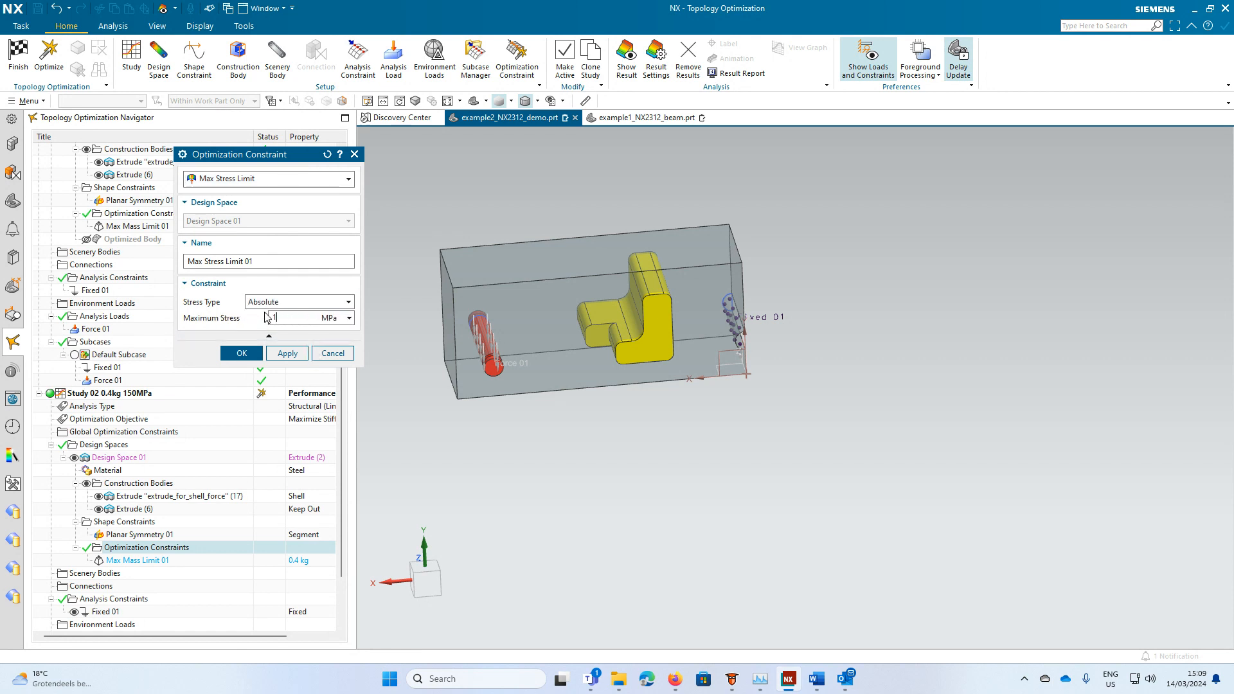
pyautogui.click(265, 316)
pyautogui.write('150')
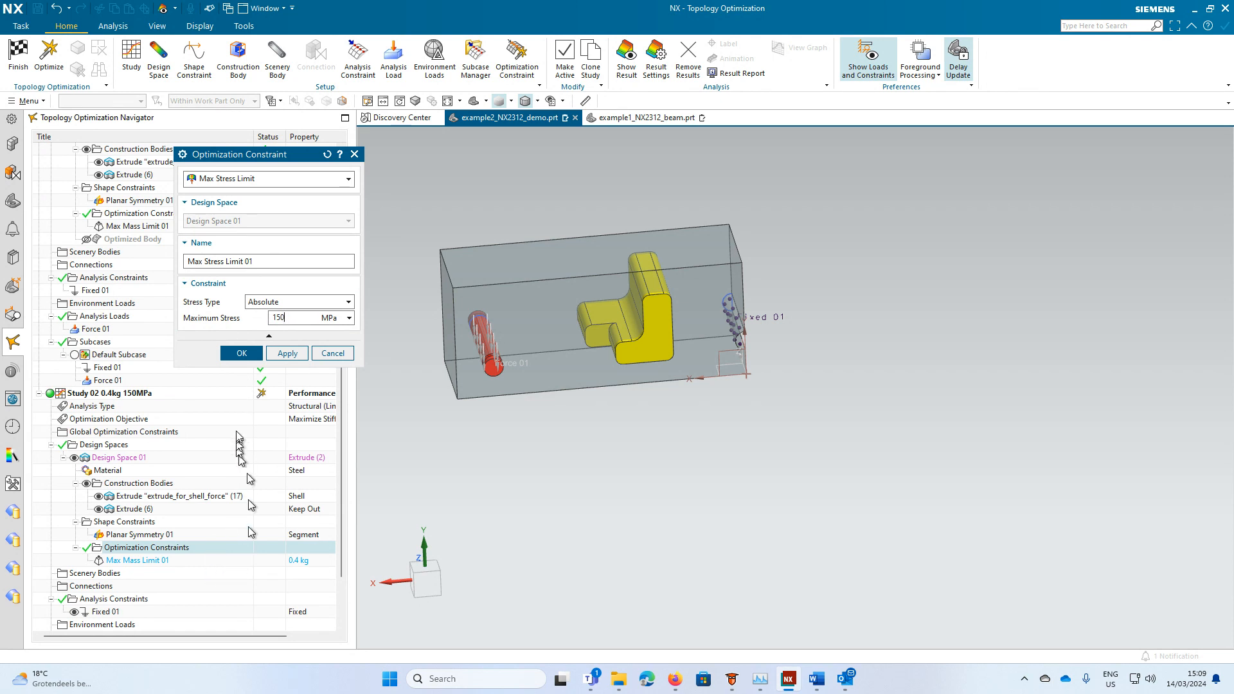
pyautogui.click(243, 353)
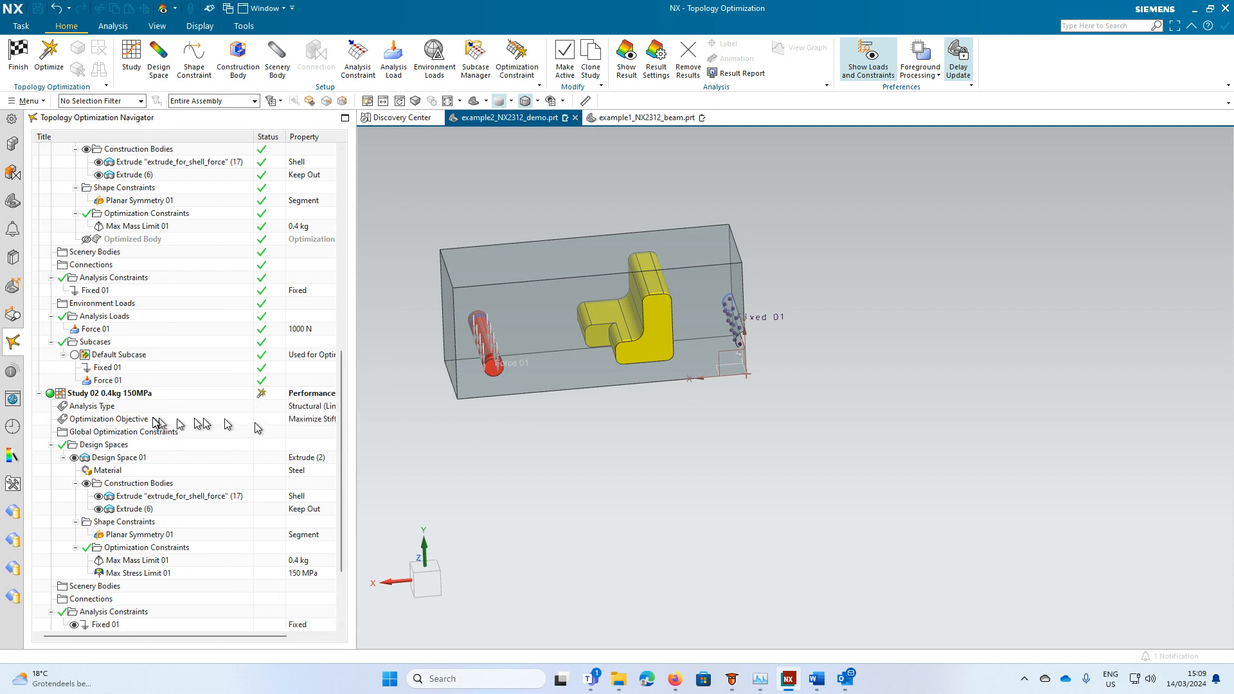
# Run the optimization of Study 02 0.4kg 150MPa and inspect the shape of the optimized body.
pyautogui.click(135, 394)
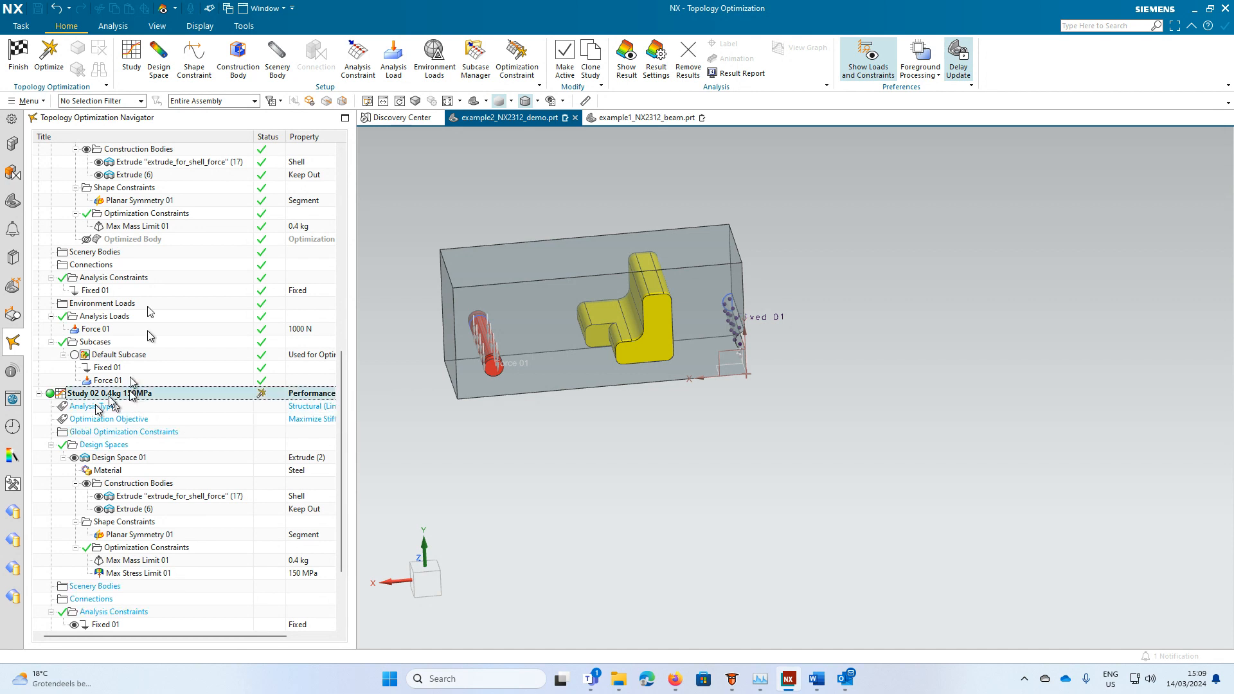
pyautogui.click(50, 56)
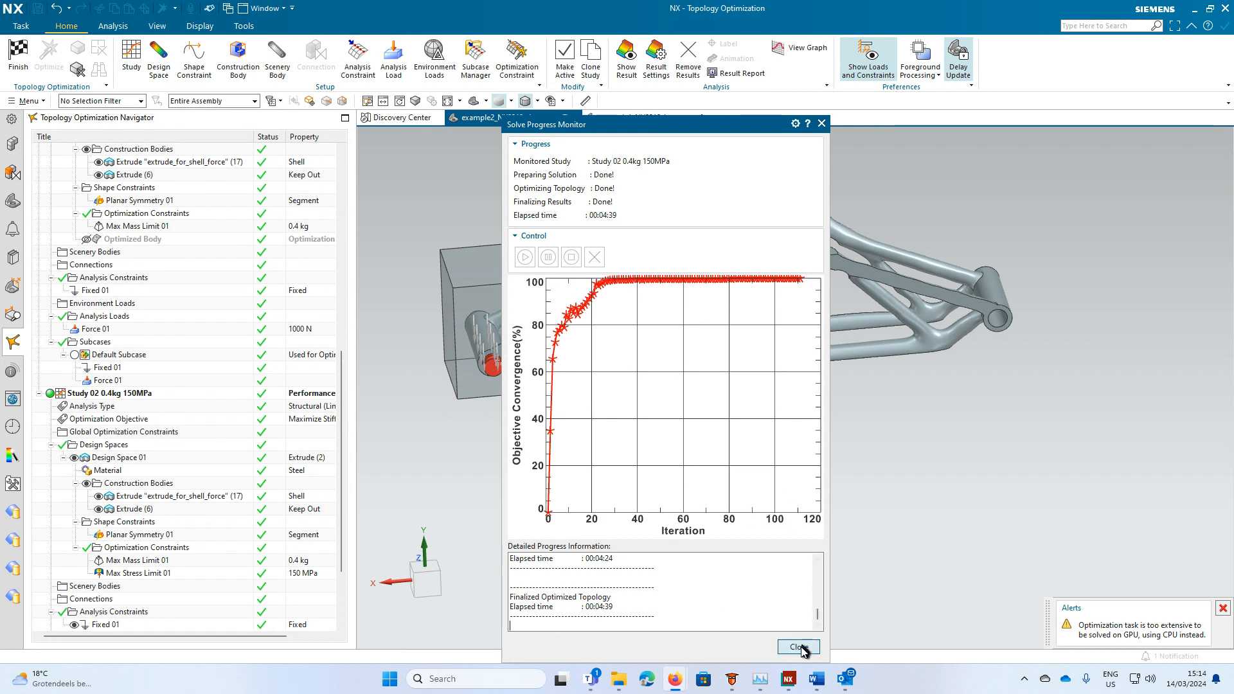
pyautogui.click(800, 647)
pyautogui.moveTo(664, 502); pyautogui.dragTo(631, 493, button='middle')
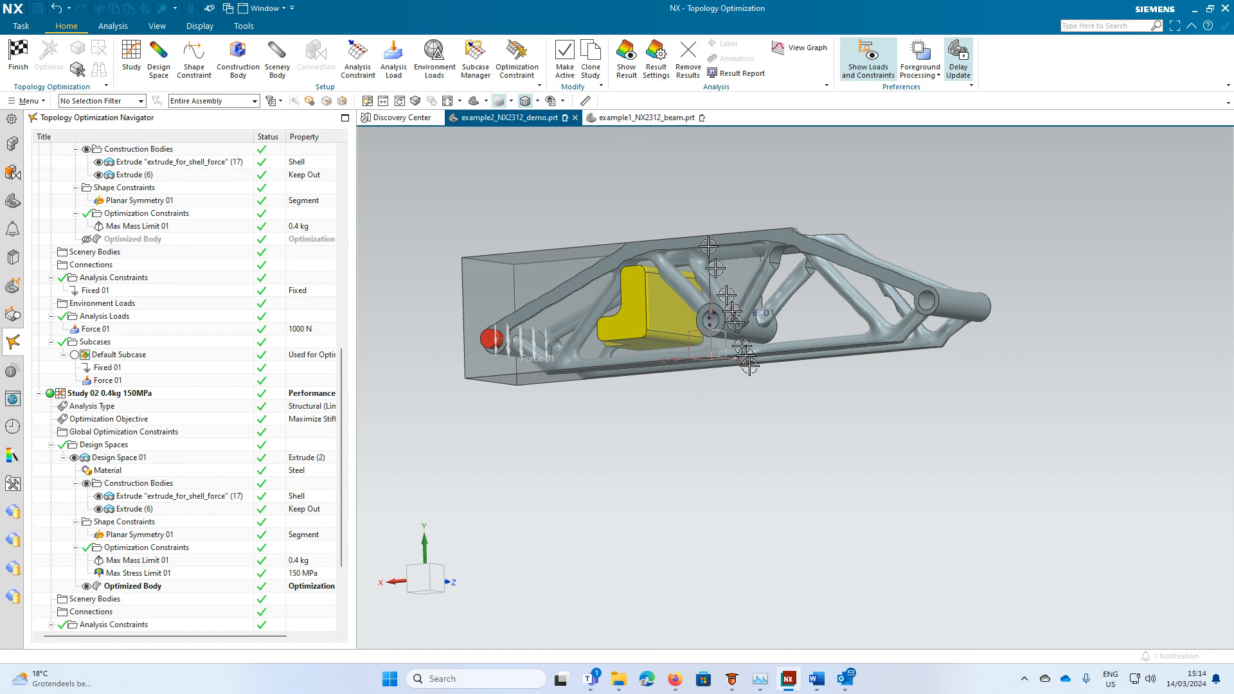
pyautogui.moveTo(728, 403); pyautogui.dragTo(722, 371, button='middle')
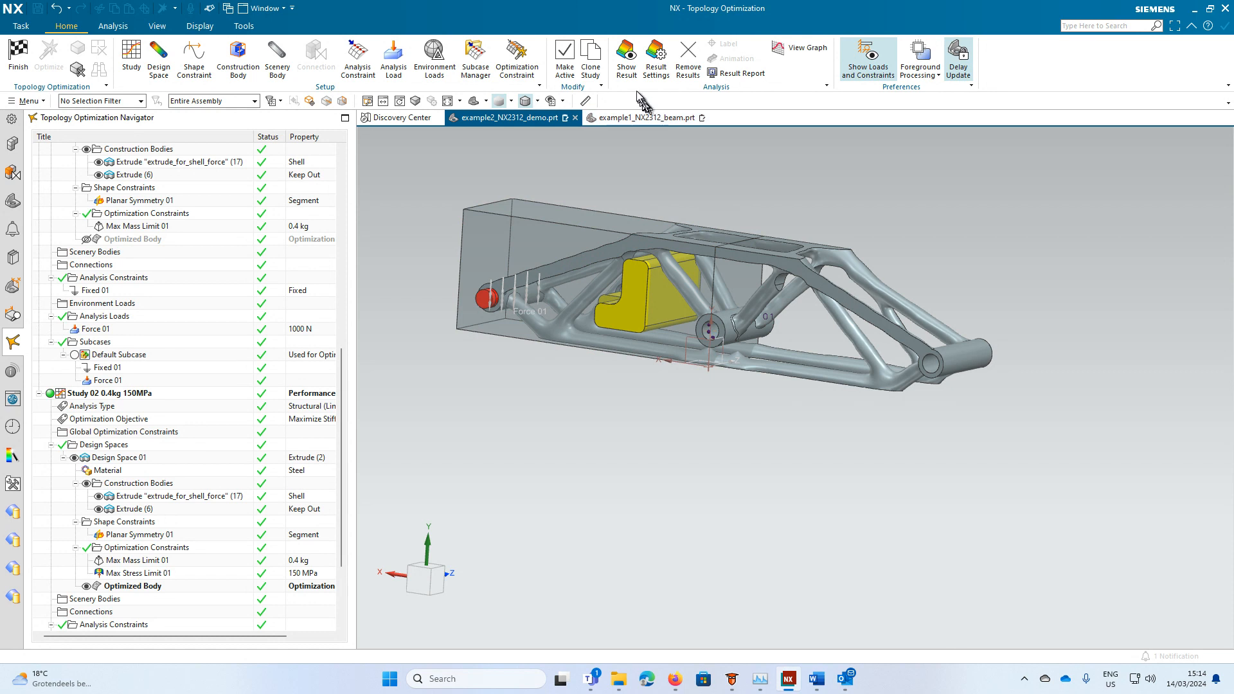
# Show the results as a displacement magnitude comparison with Study 02 0.4kg as left study and Study 02 0.4kg 150MPa as right study.
pyautogui.click(627, 72)
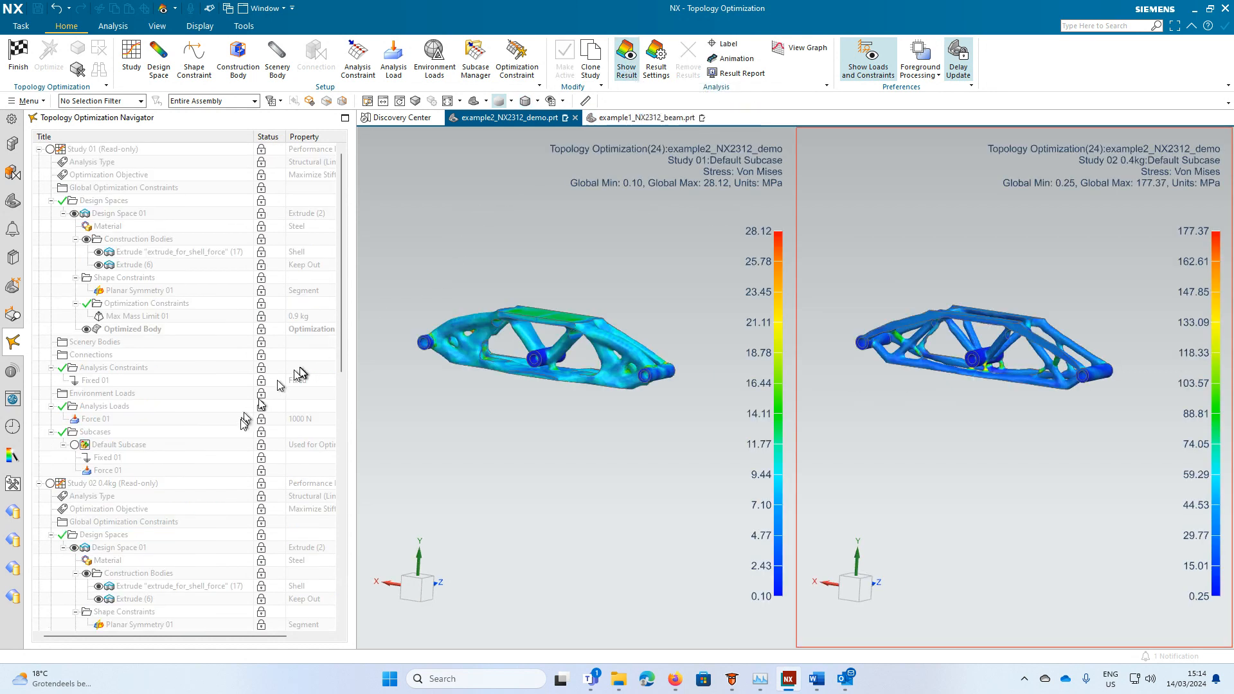
pyautogui.click(660, 67)
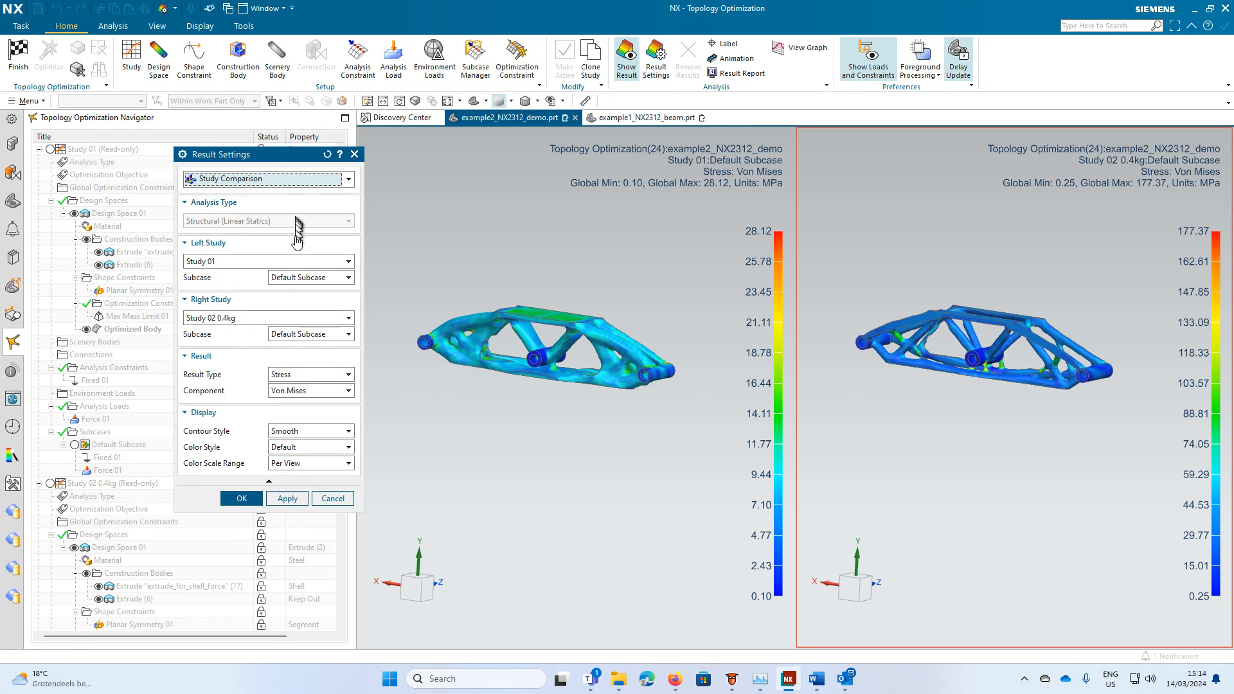
pyautogui.click(297, 261)
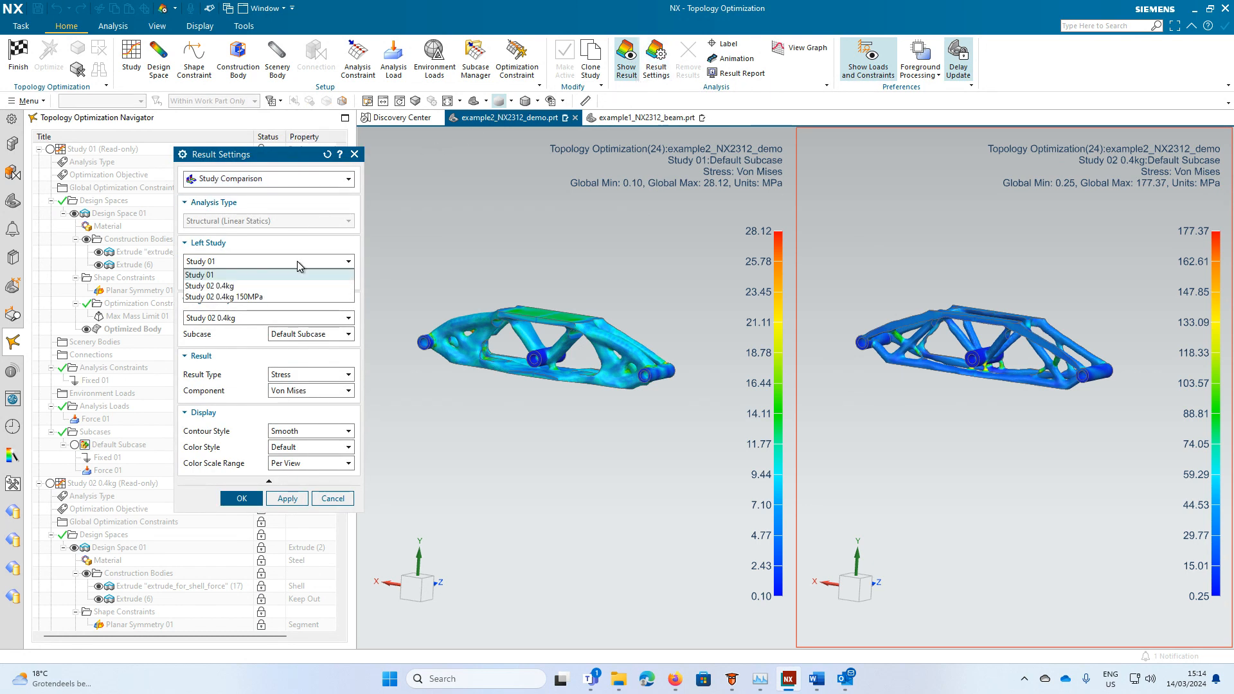
pyautogui.click(276, 287)
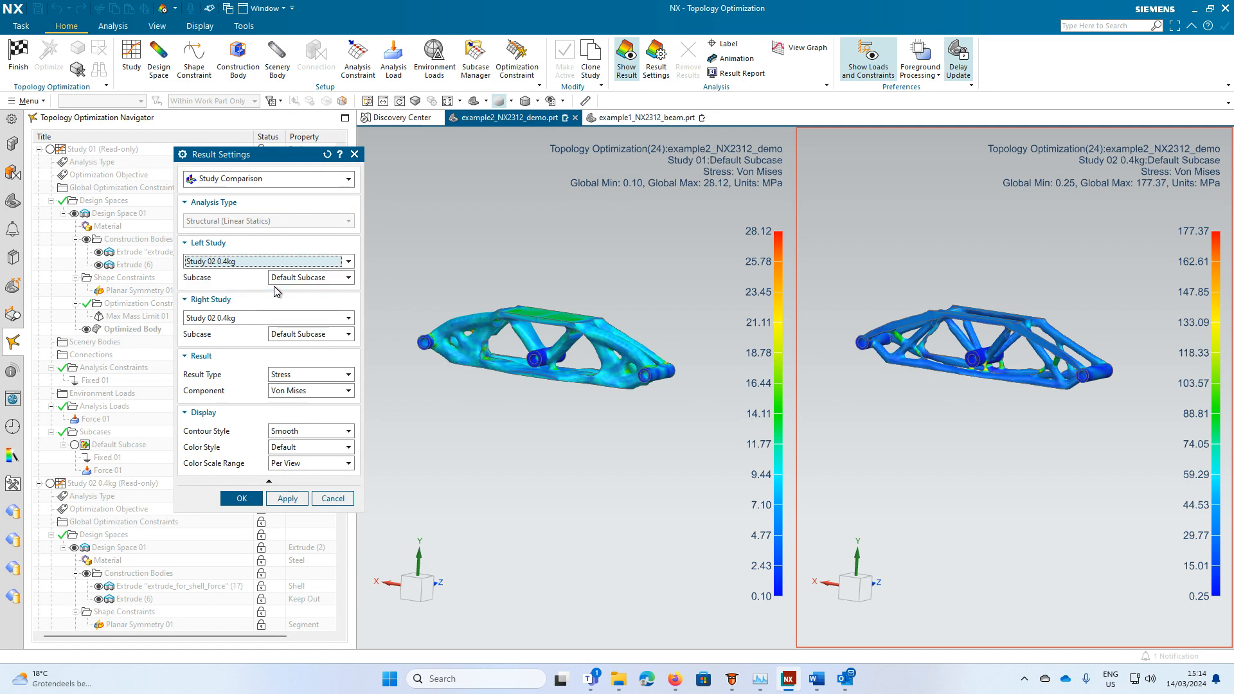
pyautogui.click(340, 375)
pyautogui.click(314, 388)
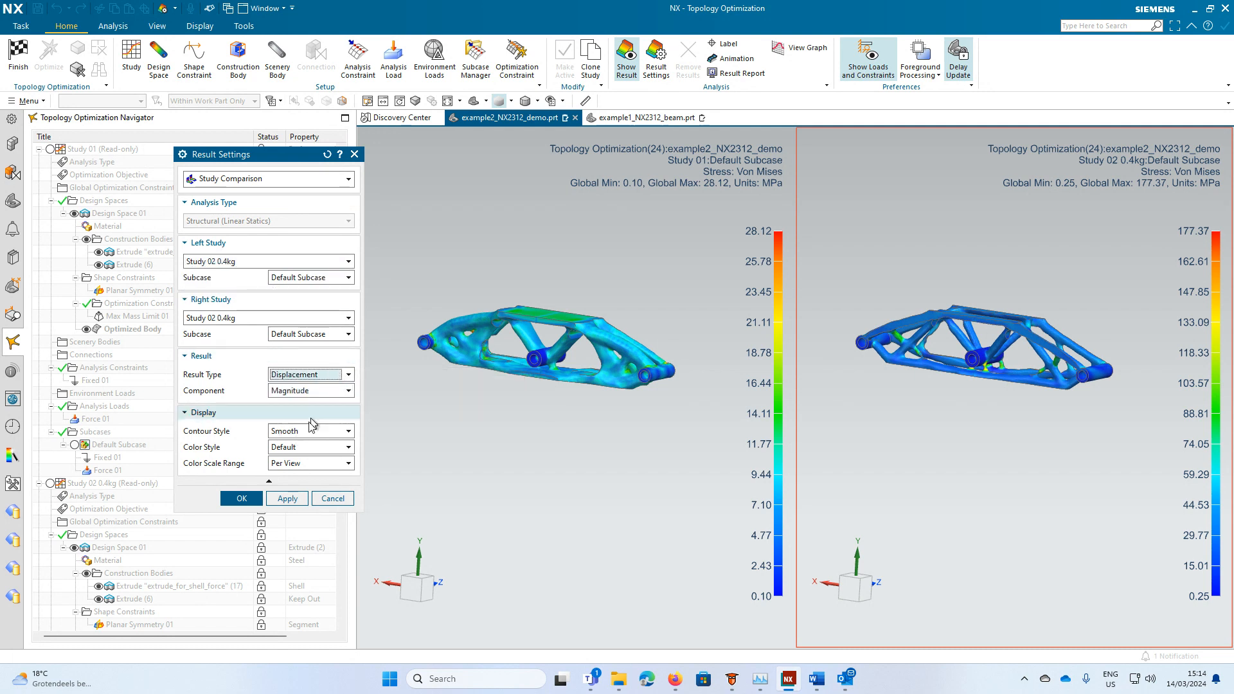
pyautogui.click(242, 498)
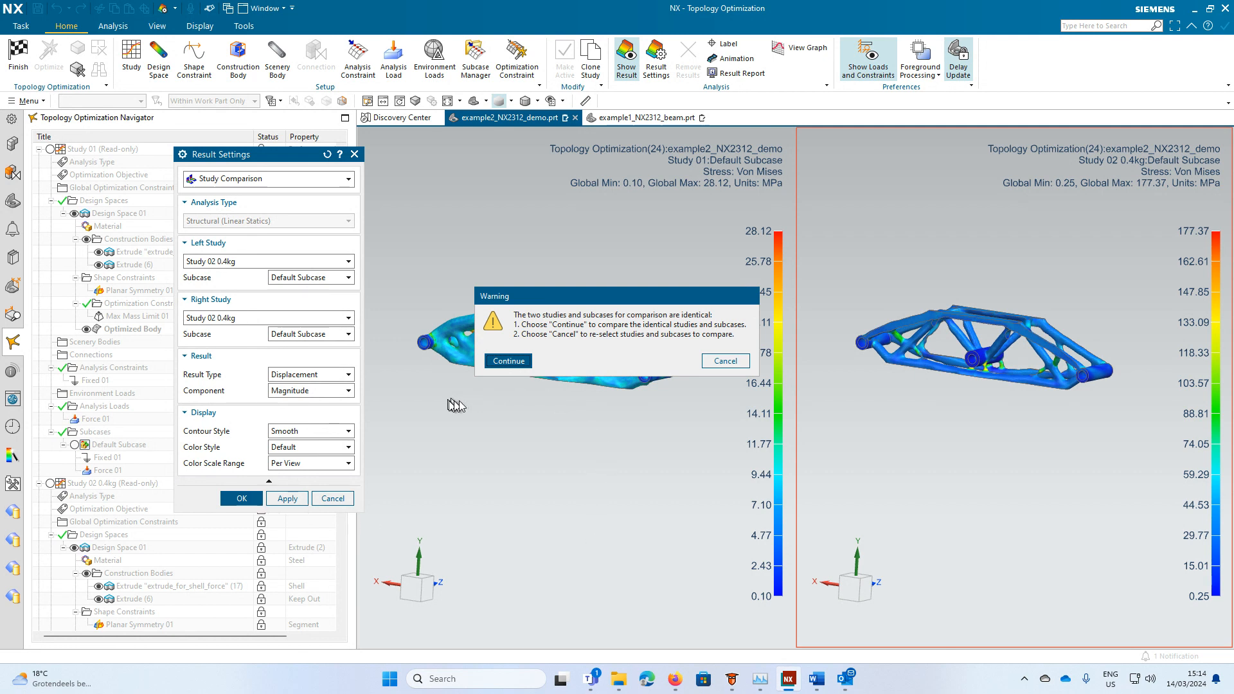
pyautogui.click(718, 362)
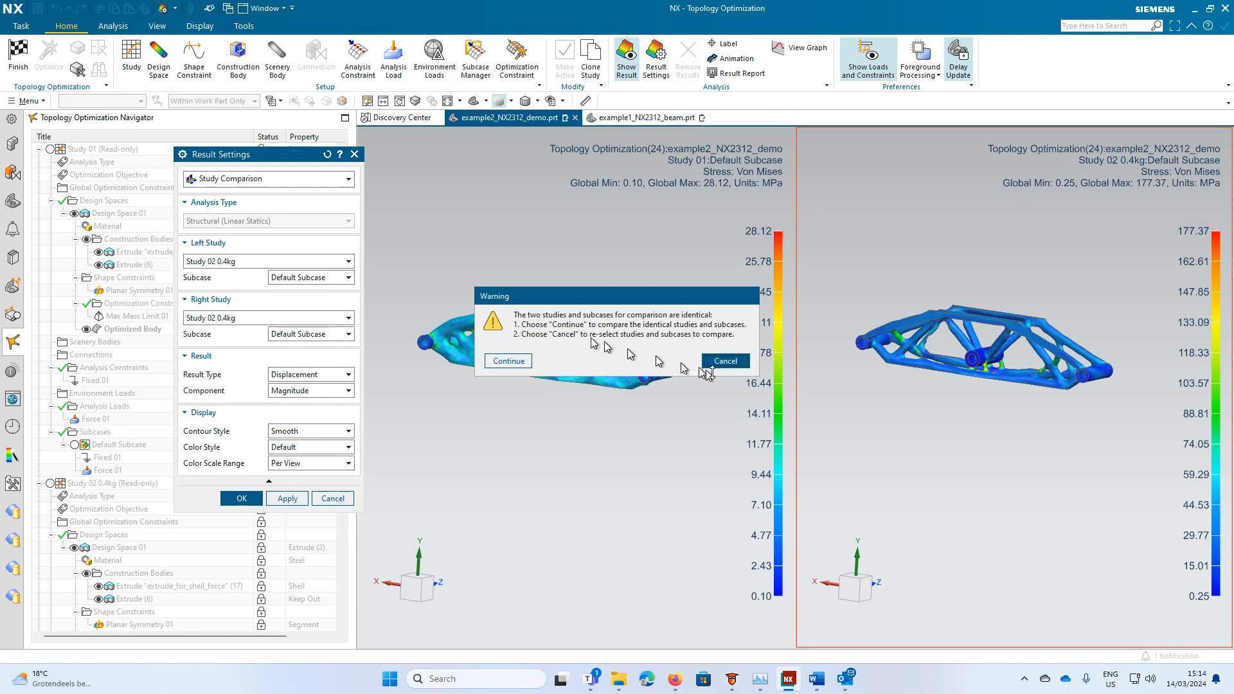
pyautogui.click(726, 363)
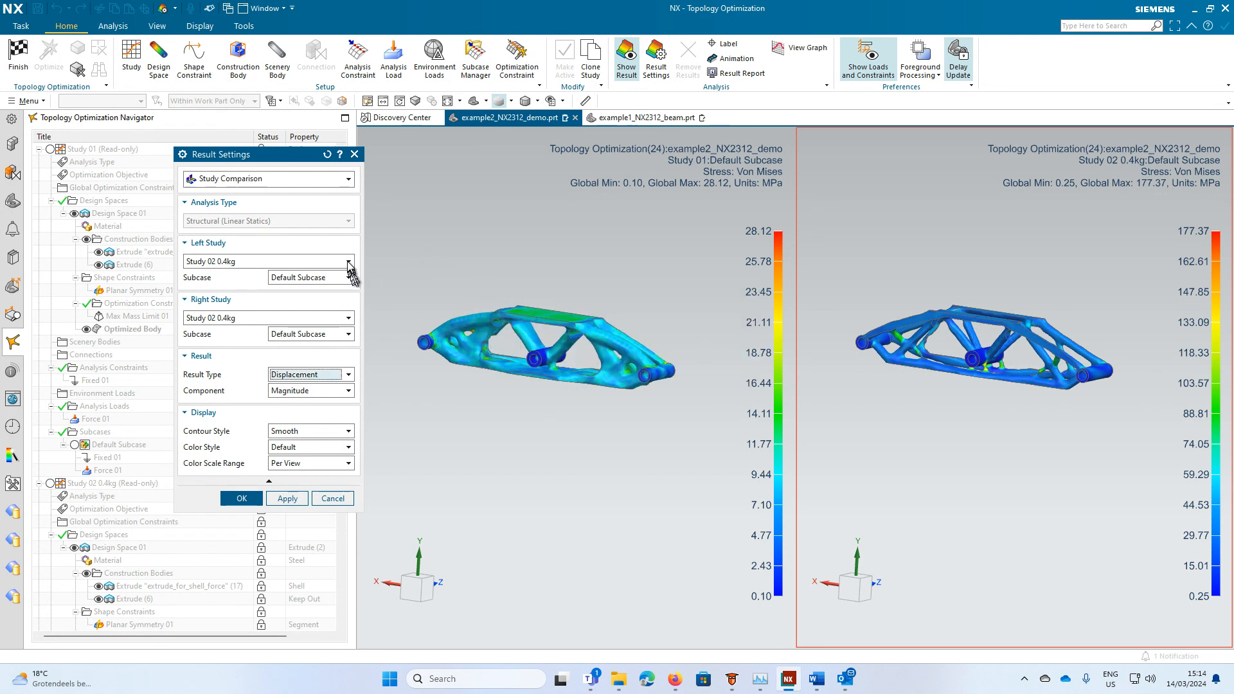
pyautogui.click(350, 318)
pyautogui.click(319, 354)
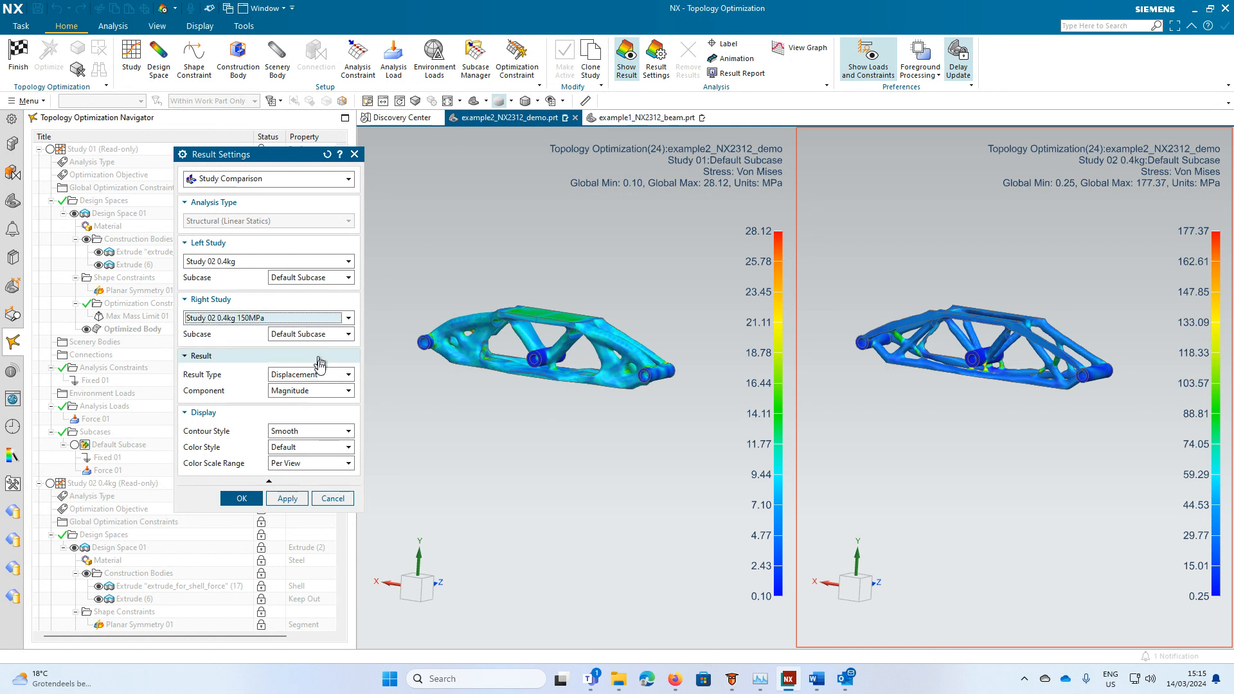
pyautogui.click(243, 498)
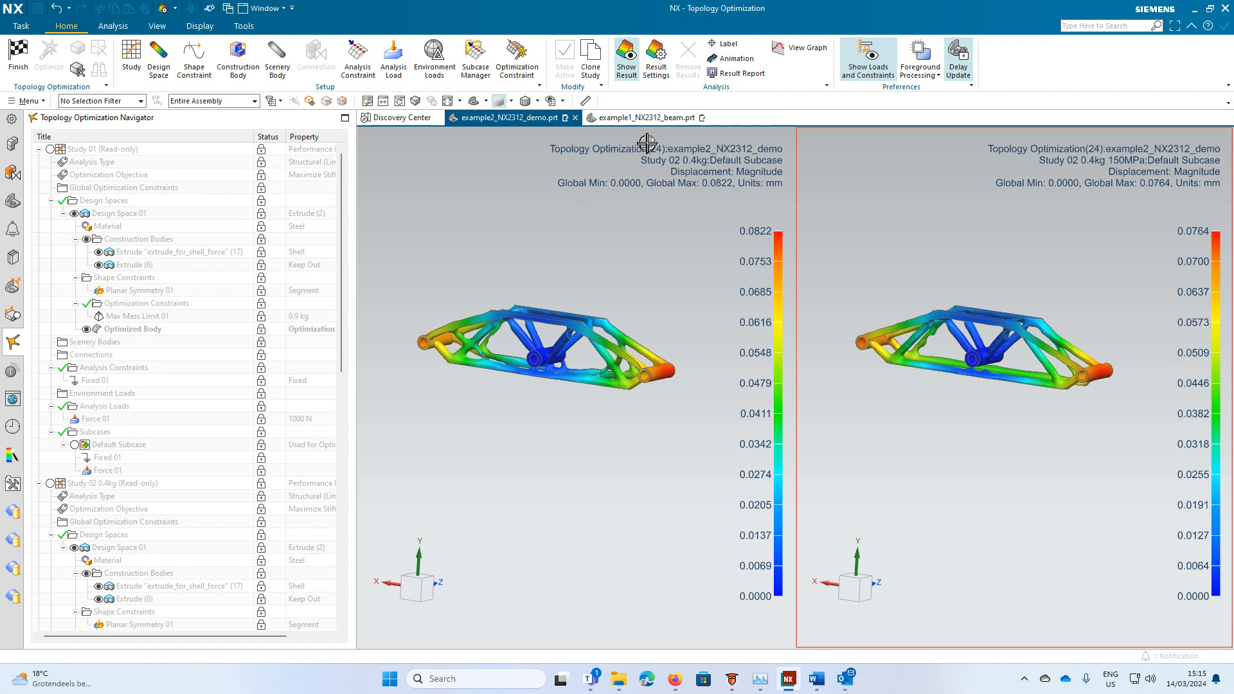
# Change the result type of the comparison between the two 0.4 kg studies to Von Mises stress.
pyautogui.click(656, 58)
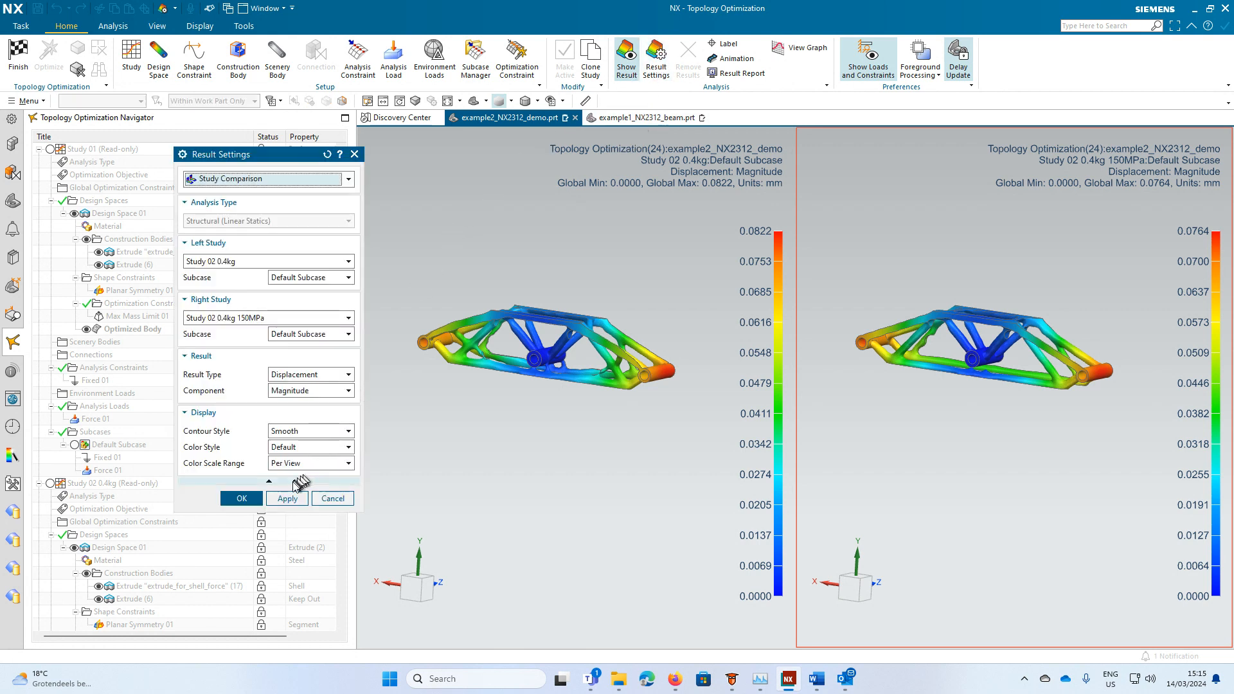
pyautogui.click(302, 375)
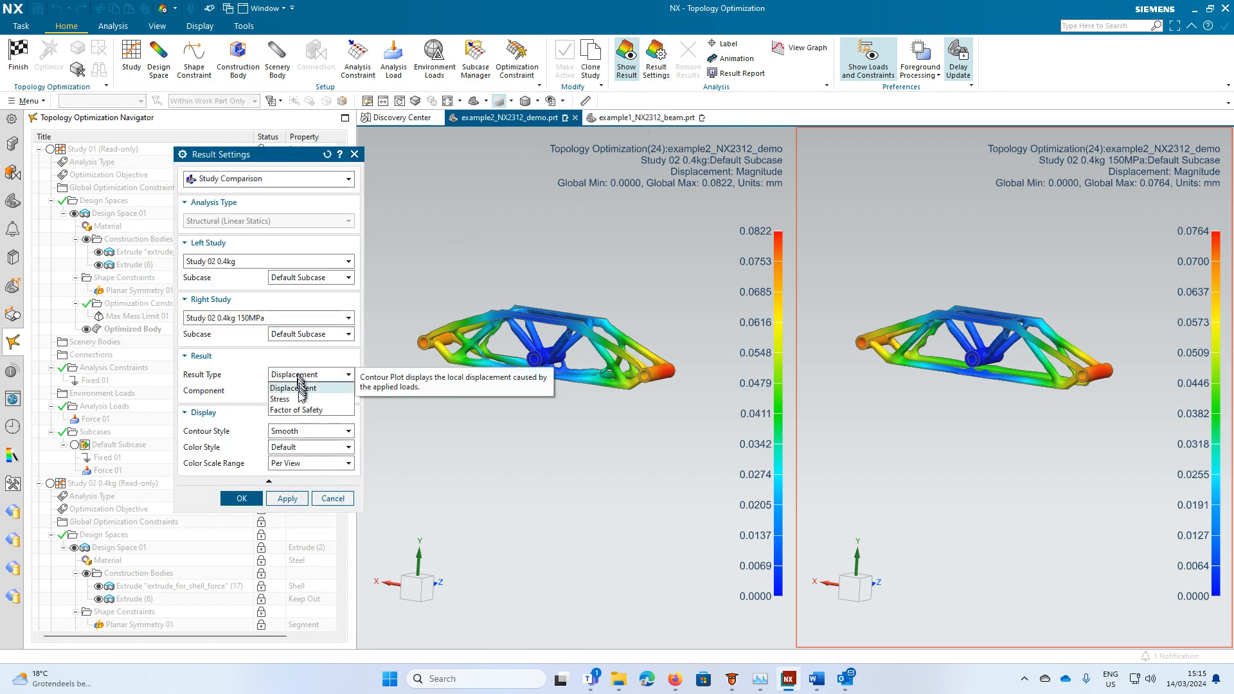
pyautogui.click(295, 402)
pyautogui.click(243, 499)
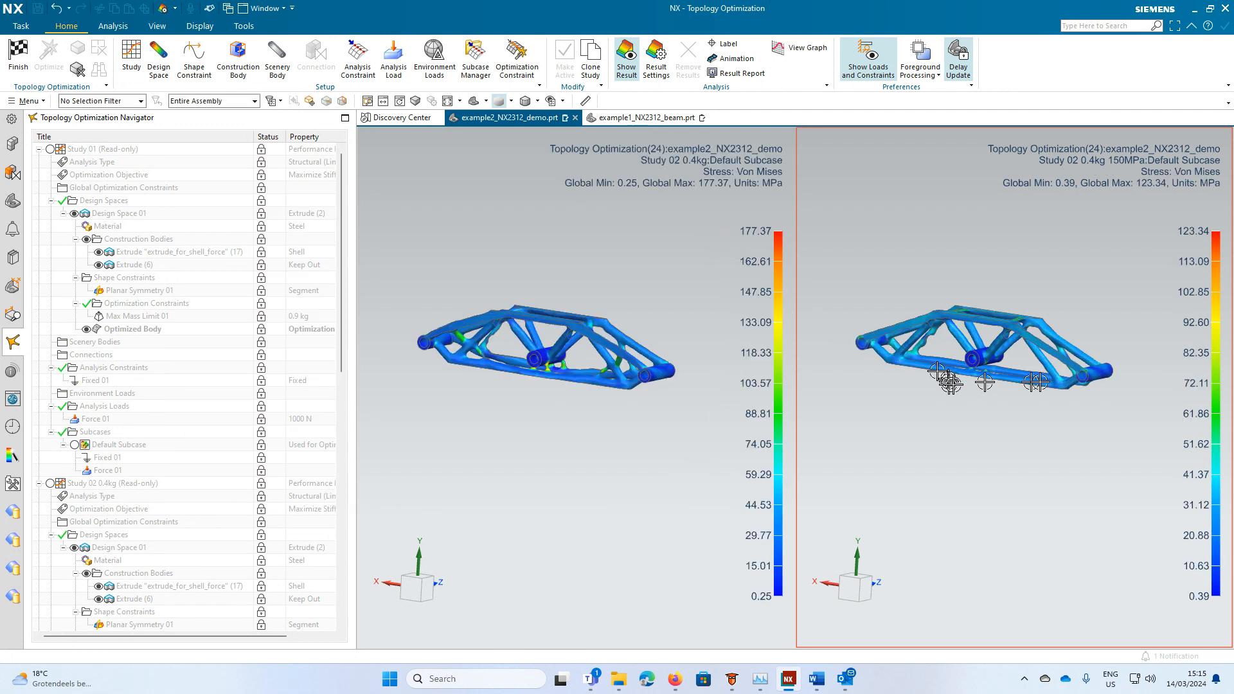
# Compare the Von Mises stress beneath the central fixed tube in both 0.4 kg studies, and dismiss the Outlook notification.
pyautogui.scroll(5, 1000, 347)
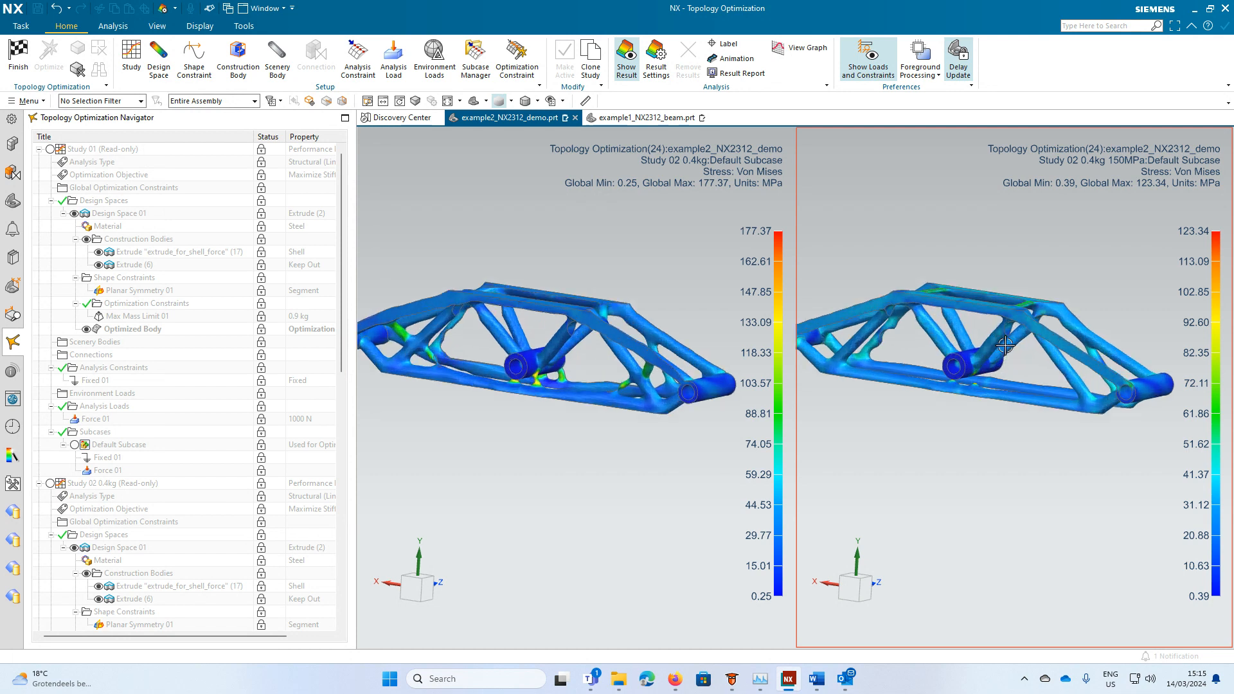
pyautogui.moveTo(999, 353); pyautogui.dragTo(884, 389, button='middle')
pyautogui.scroll(3, 909, 411)
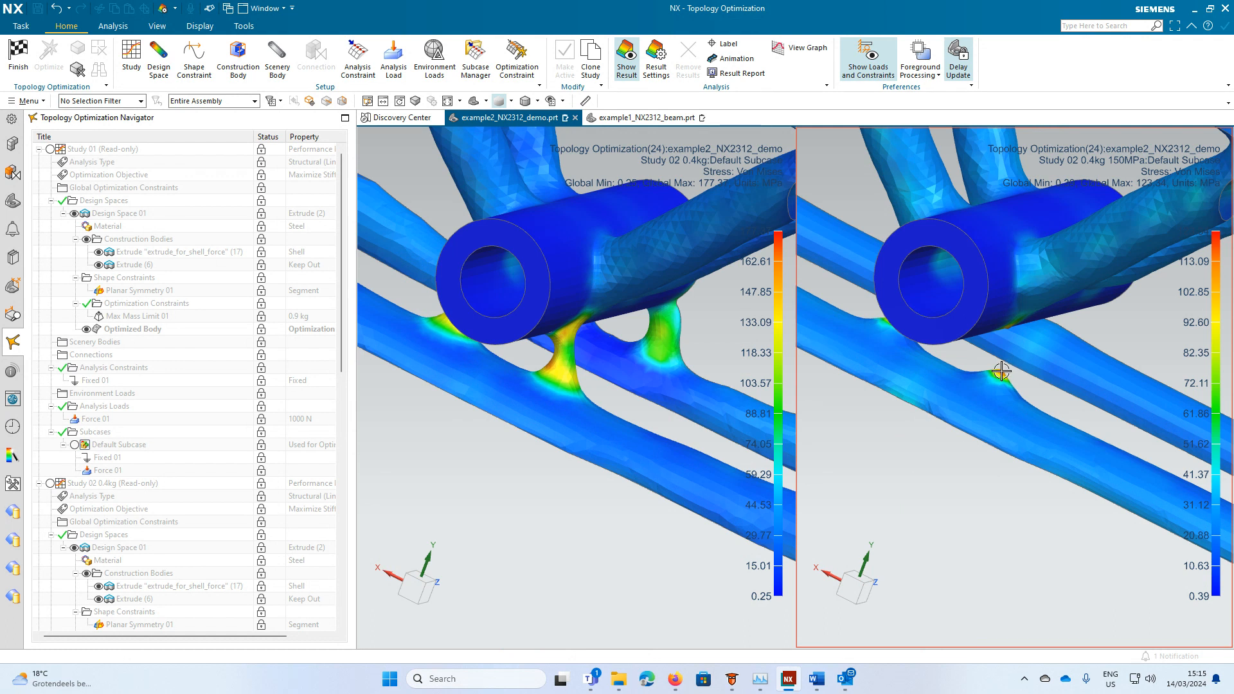
pyautogui.scroll(-5, 1000, 371)
pyautogui.moveTo(951, 478)
pyautogui.mouseDown(button='middle')
pyautogui.moveTo(985, 394)
pyautogui.moveTo(977, 429)
pyautogui.mouseUp(button='middle')
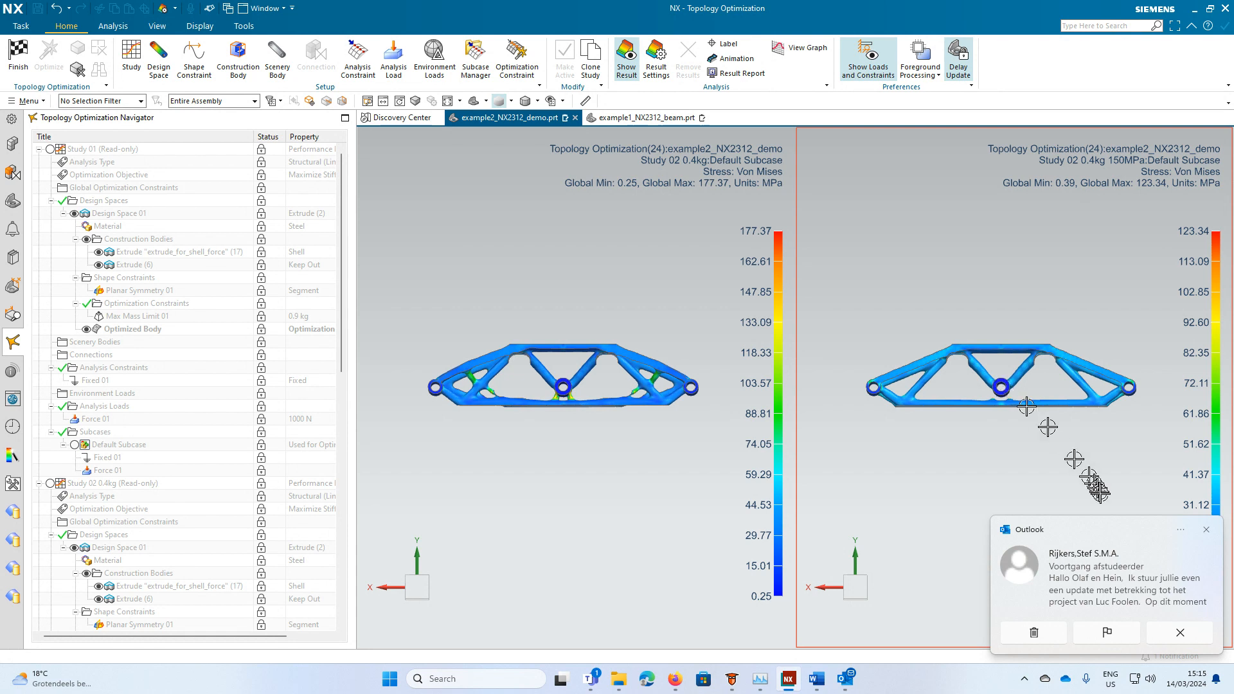
pyautogui.click(1204, 532)
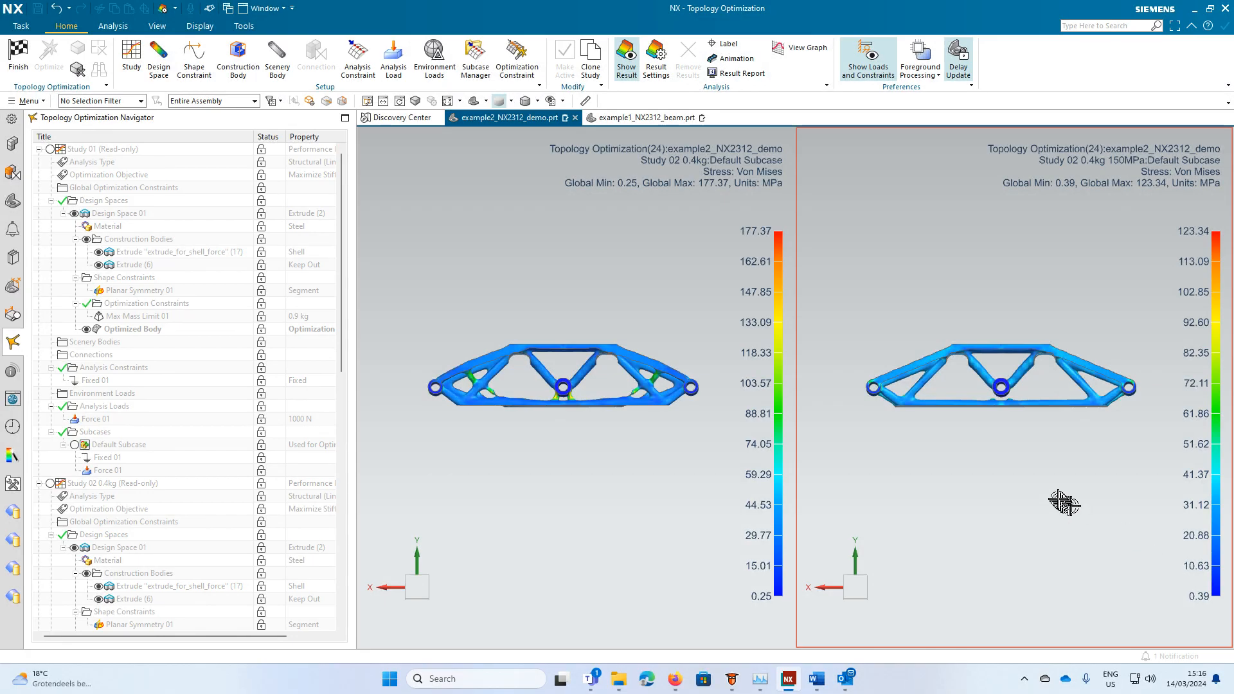
# Examine the connections between the central tube and lower beams, and the overall stress distribution in both studies, and leave the result display.
pyautogui.moveTo(1041, 481); pyautogui.dragTo(1041, 500, button='middle')
pyautogui.scroll(4, 1020, 413)
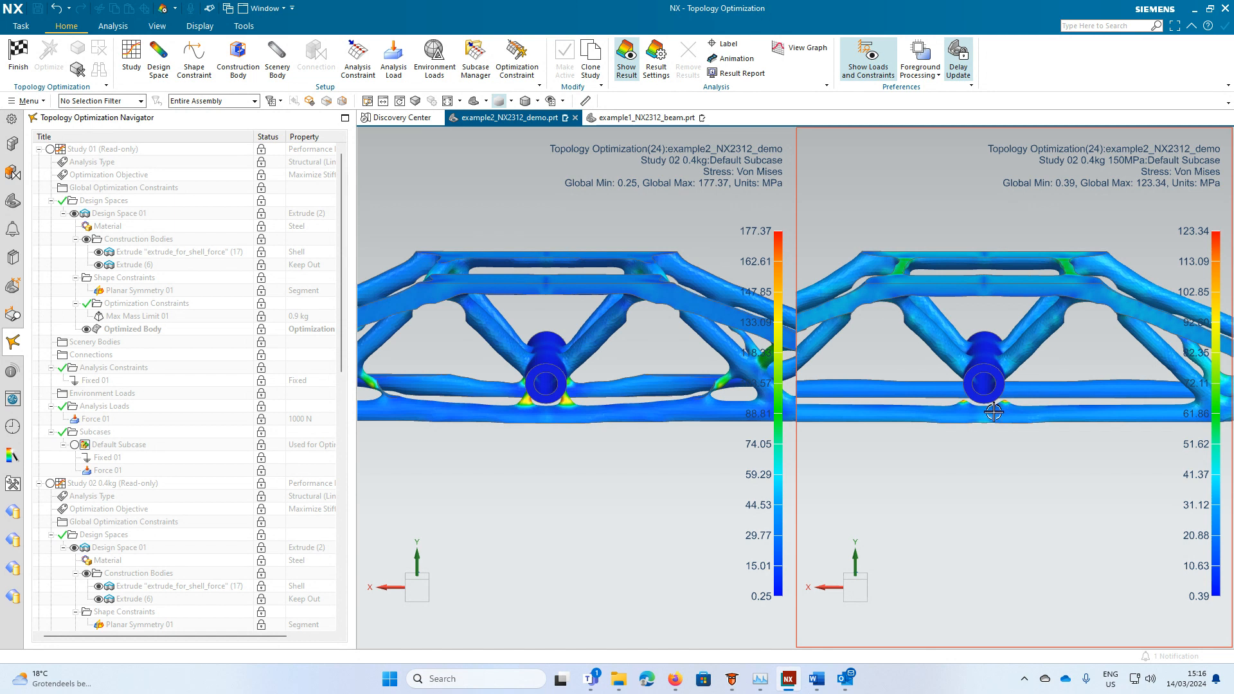
pyautogui.scroll(5, 981, 412)
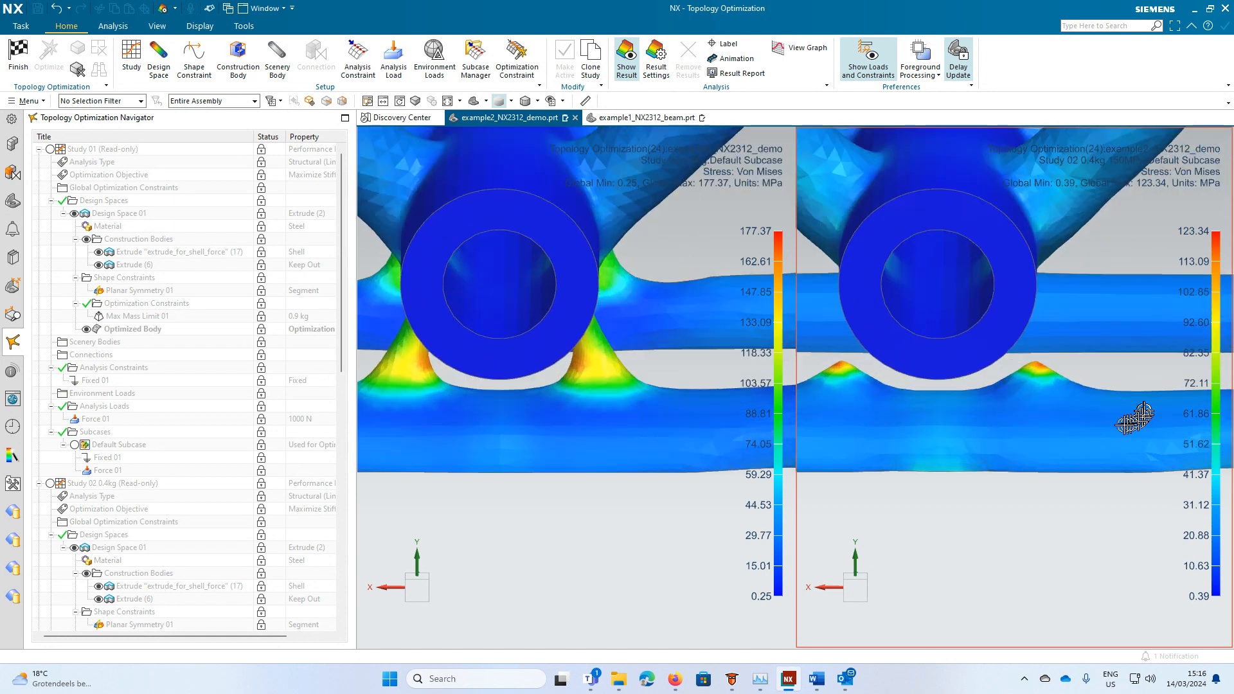
pyautogui.moveTo(1046, 438); pyautogui.dragTo(1041, 363, button='middle')
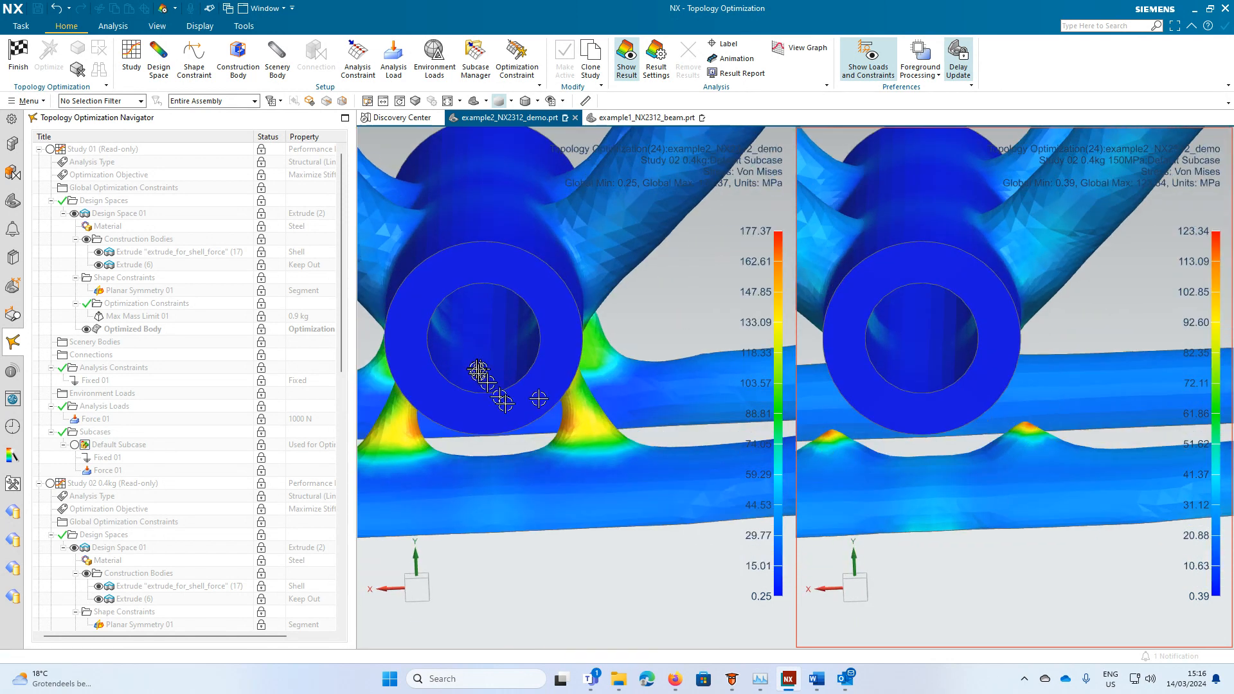
pyautogui.scroll(-3, 855, 452)
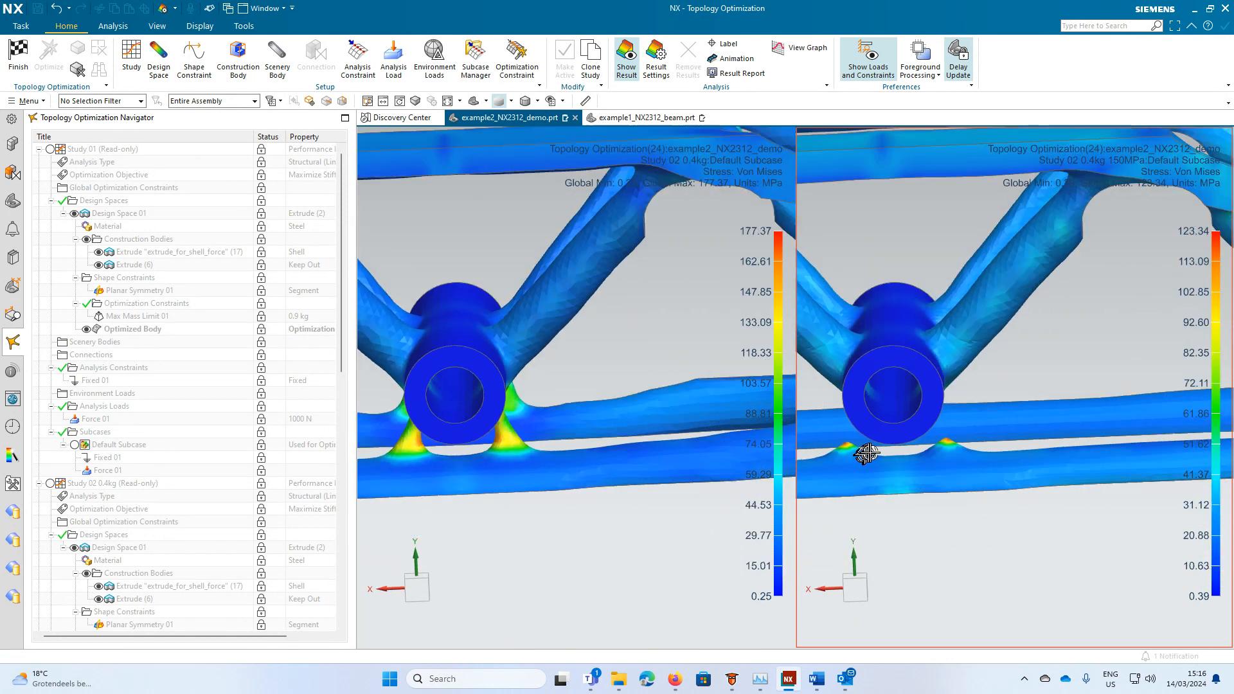
pyautogui.moveTo(916, 473); pyautogui.dragTo(936, 473, button='middle')
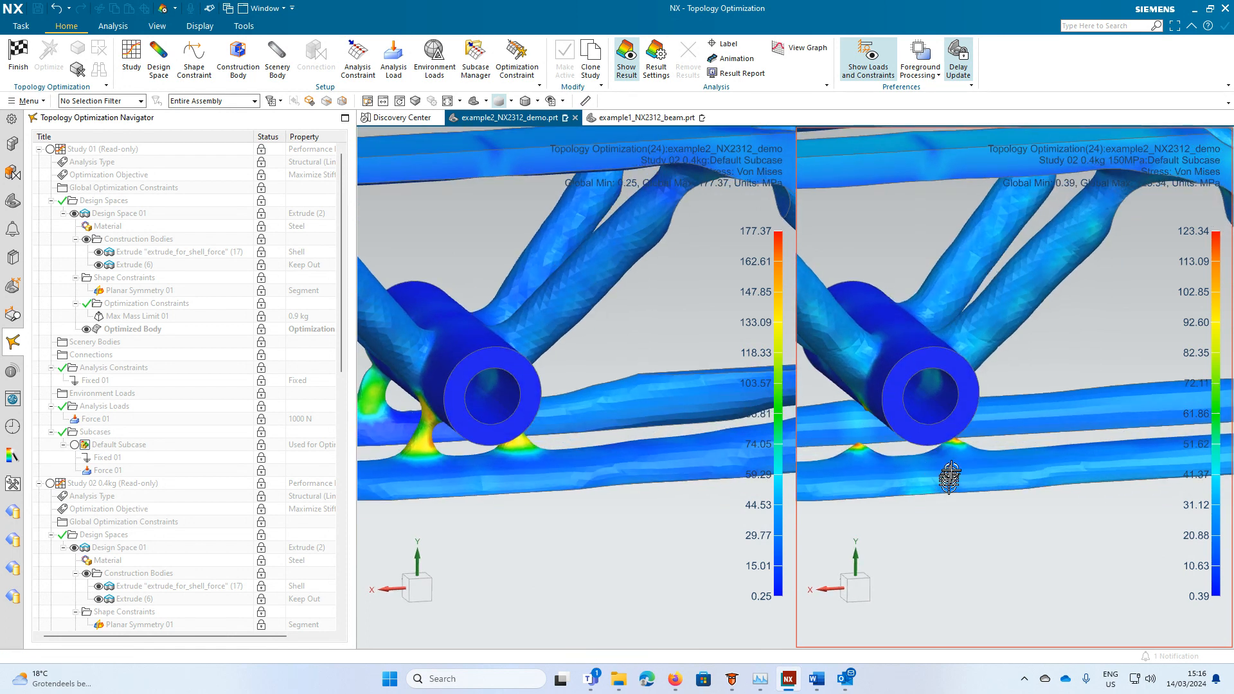
pyautogui.scroll(-5, 1015, 456)
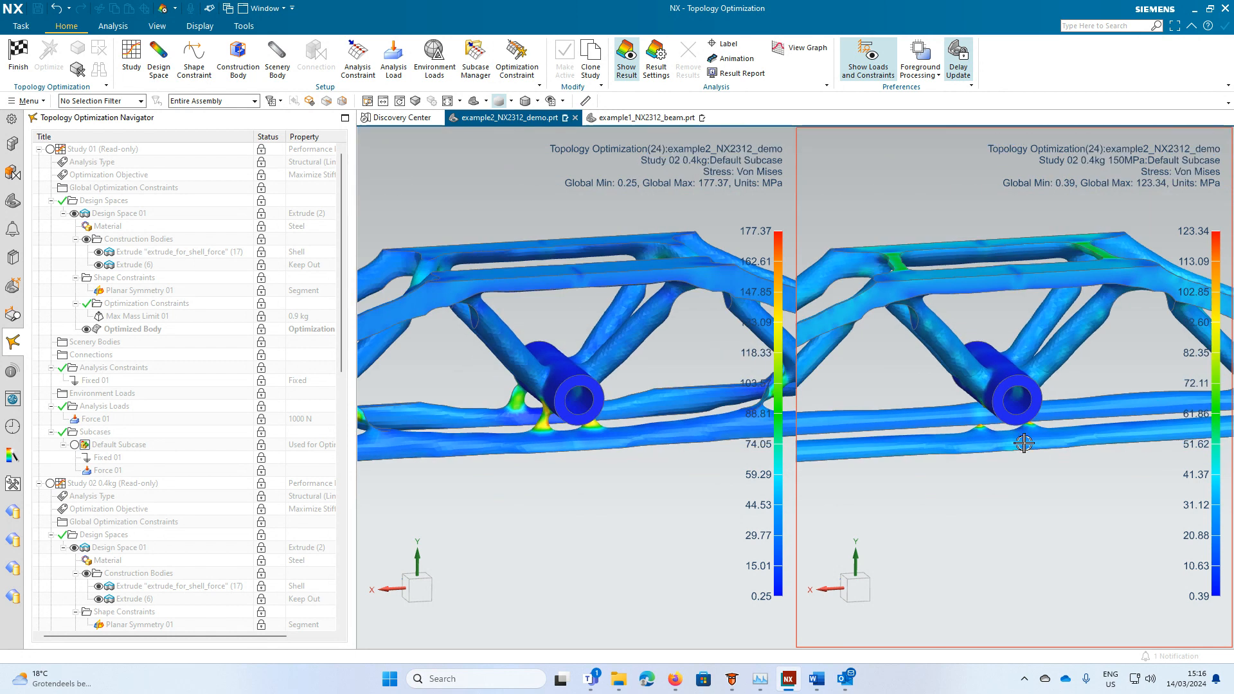
pyautogui.scroll(-2, 1021, 442)
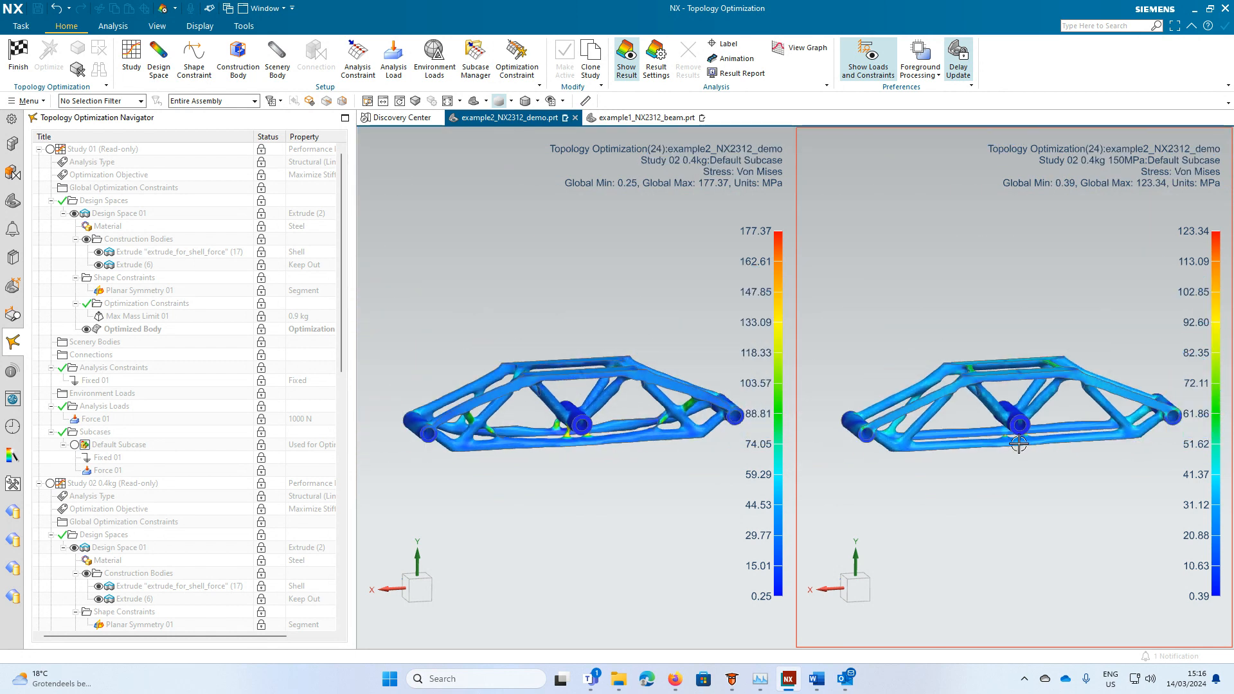
pyautogui.moveTo(1019, 443); pyautogui.dragTo(970, 440, button='middle')
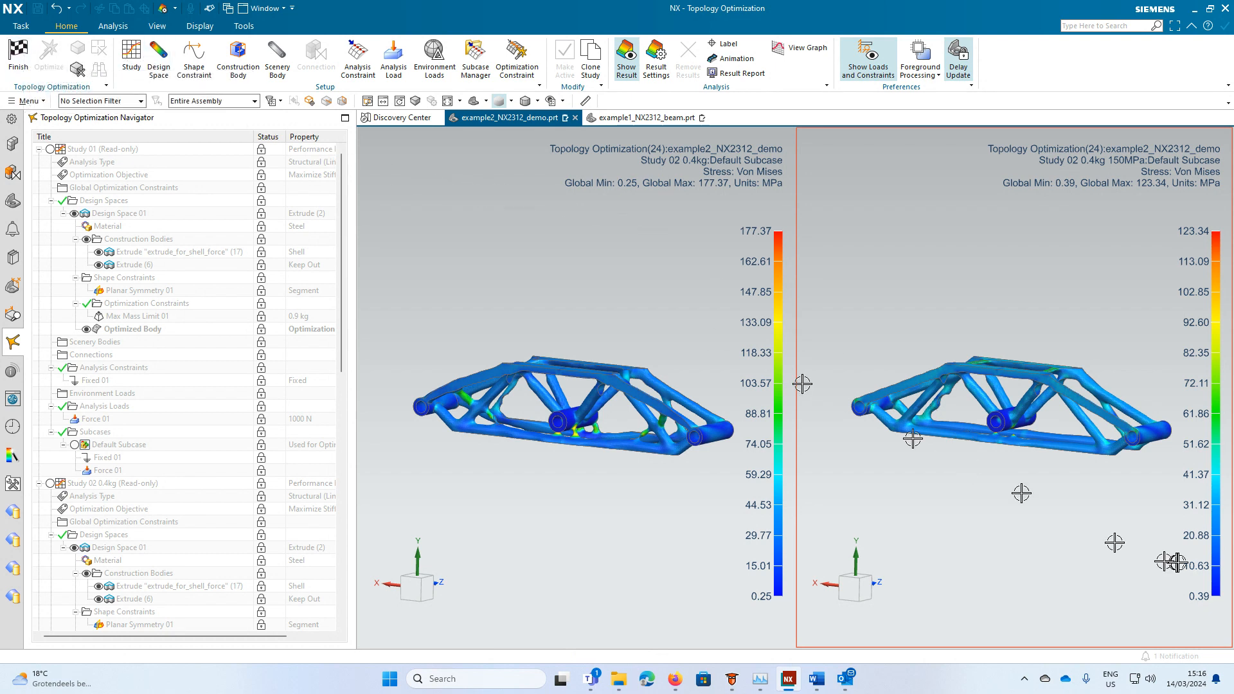
pyautogui.moveTo(1000, 478)
pyautogui.mouseDown(button='middle')
pyautogui.moveTo(975, 490)
pyautogui.moveTo(993, 489)
pyautogui.mouseUp(button='middle')
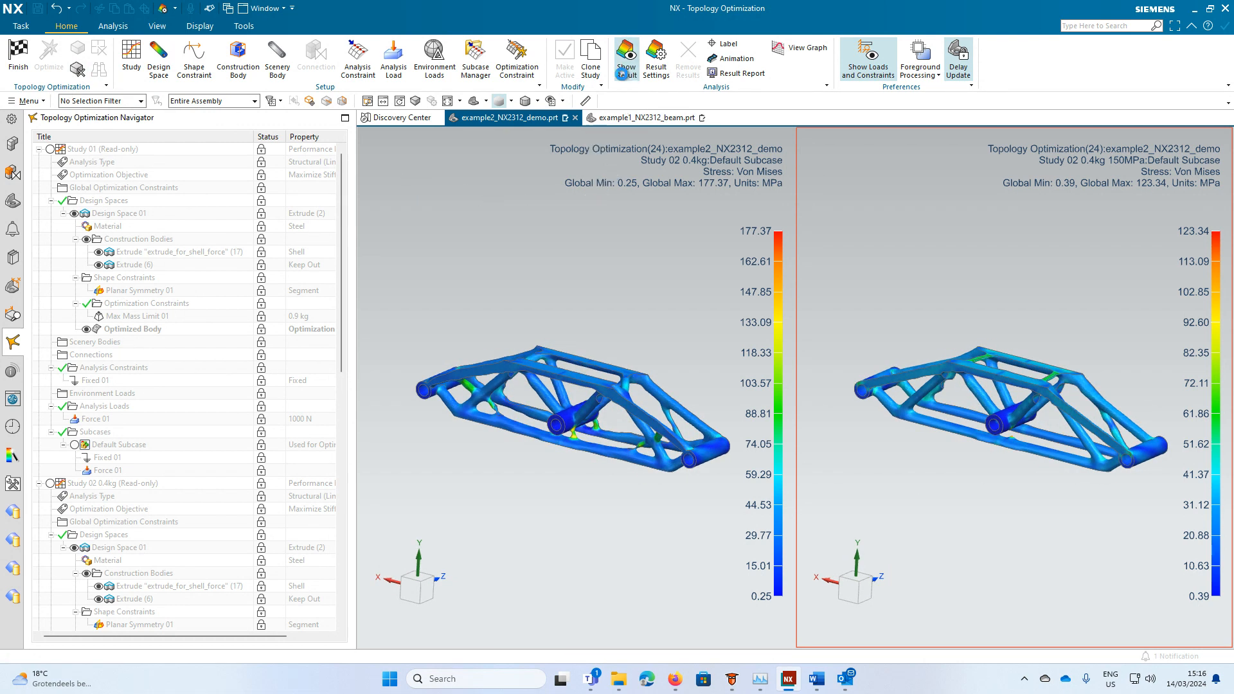
pyautogui.click(625, 67)
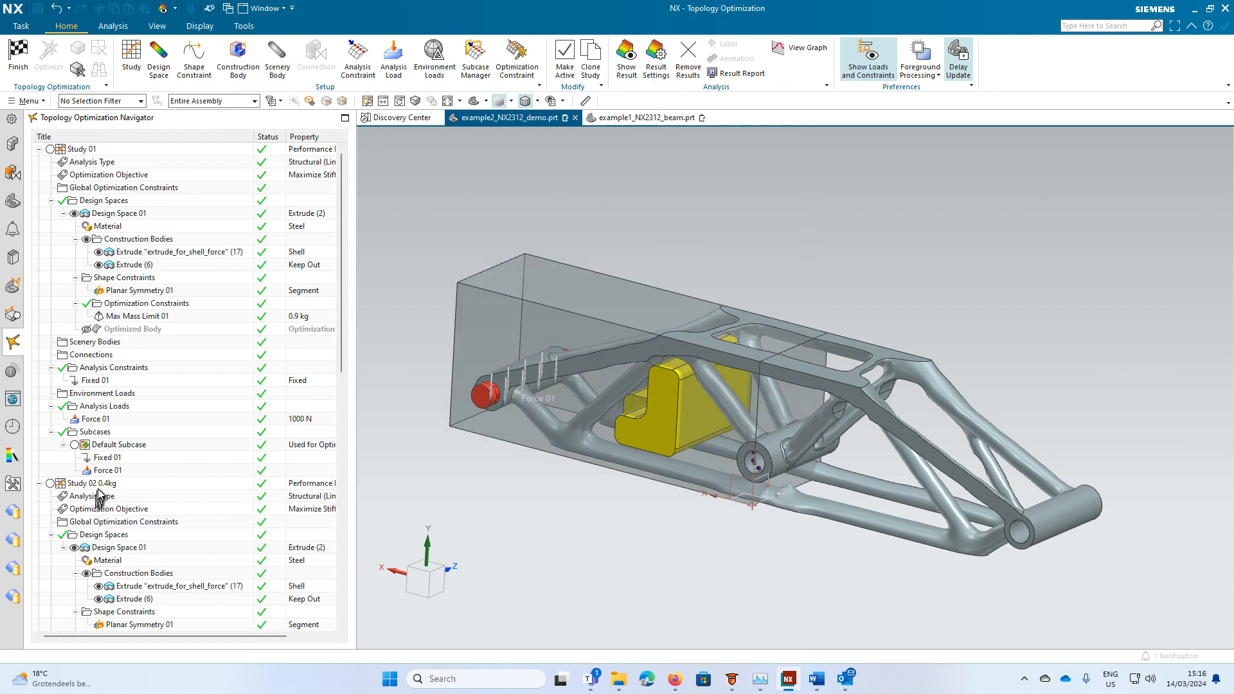
# Finish the topology optimization task and inspect the optimized body together with the design space in the modeling environment.
pyautogui.scroll(-10, 129, 508)
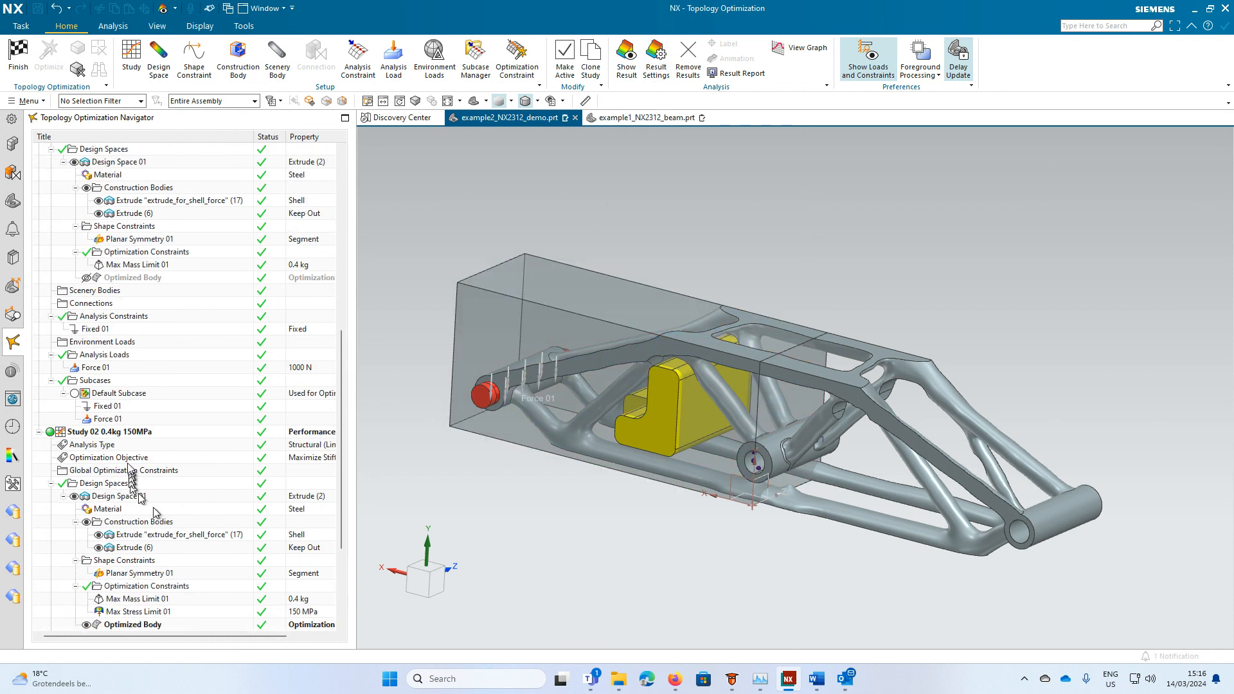
pyautogui.click(18, 50)
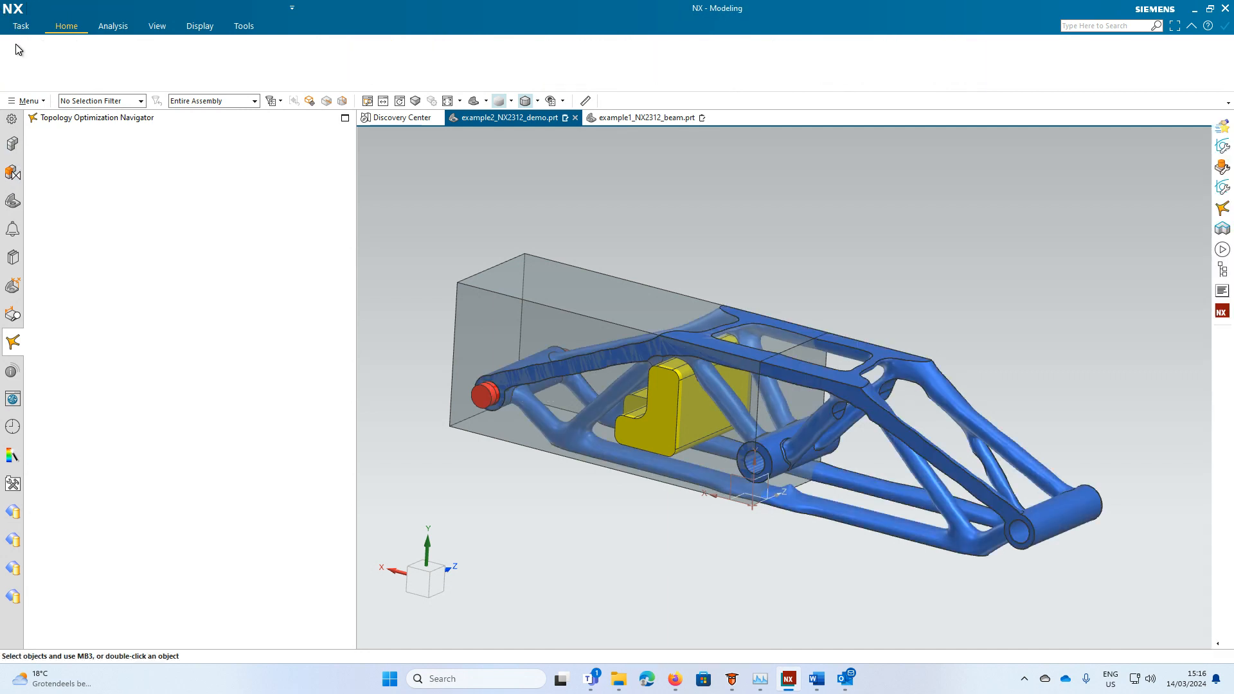
pyautogui.moveTo(668, 542); pyautogui.dragTo(604, 527, button='middle')
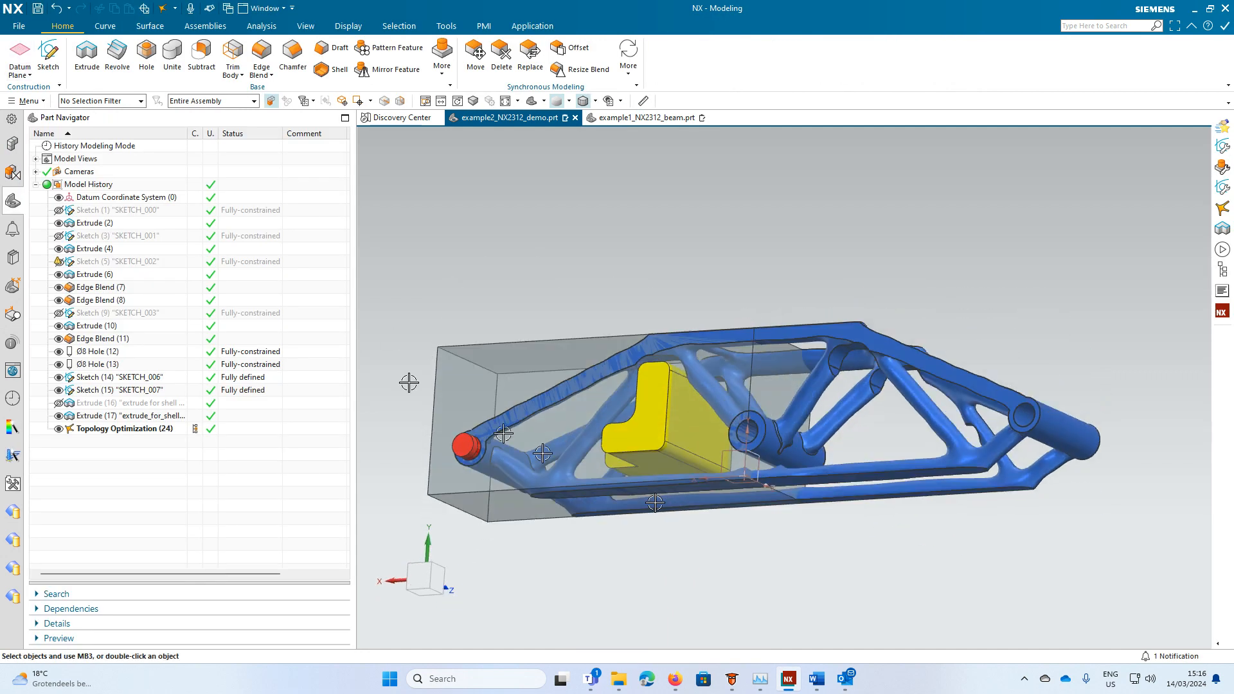